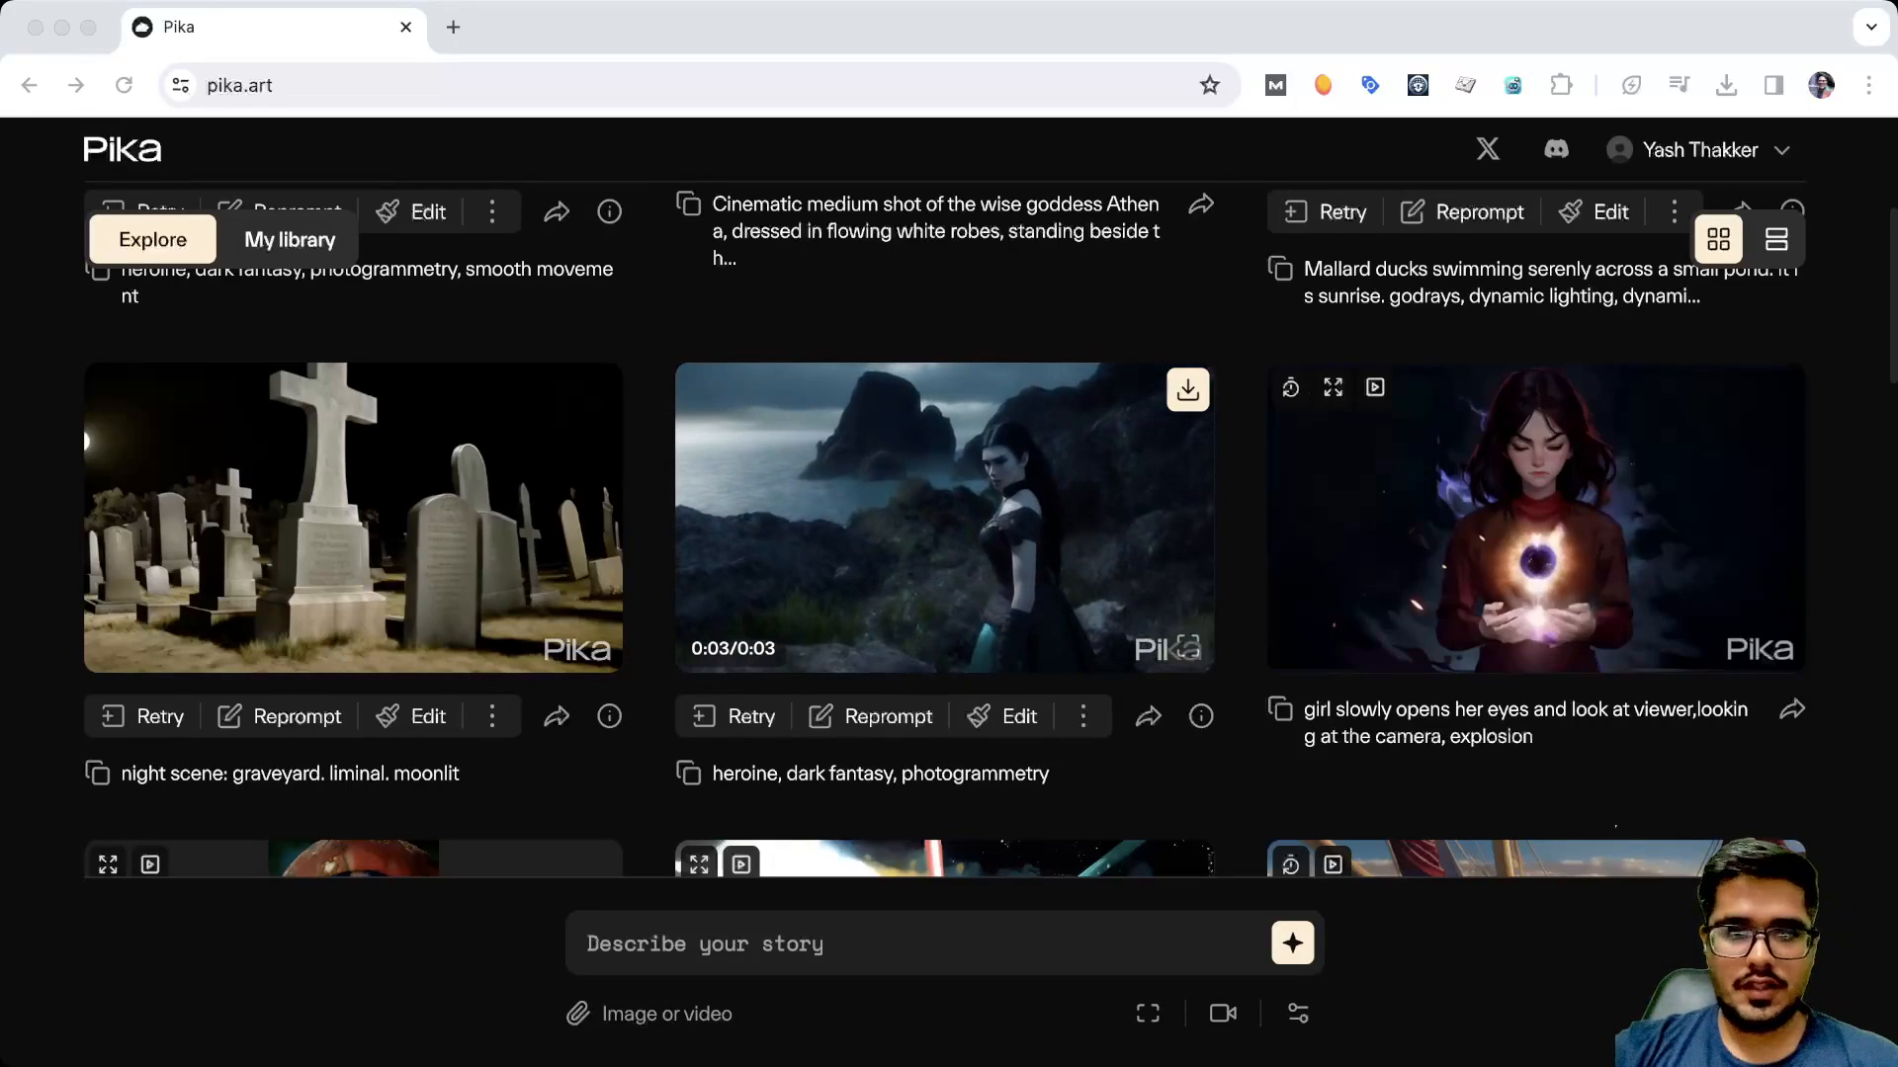
# Browse the example videos and their prompts in the Explore gallery
pyautogui.scroll(5, 944, 544)
pyautogui.scroll(-10, 944, 544)
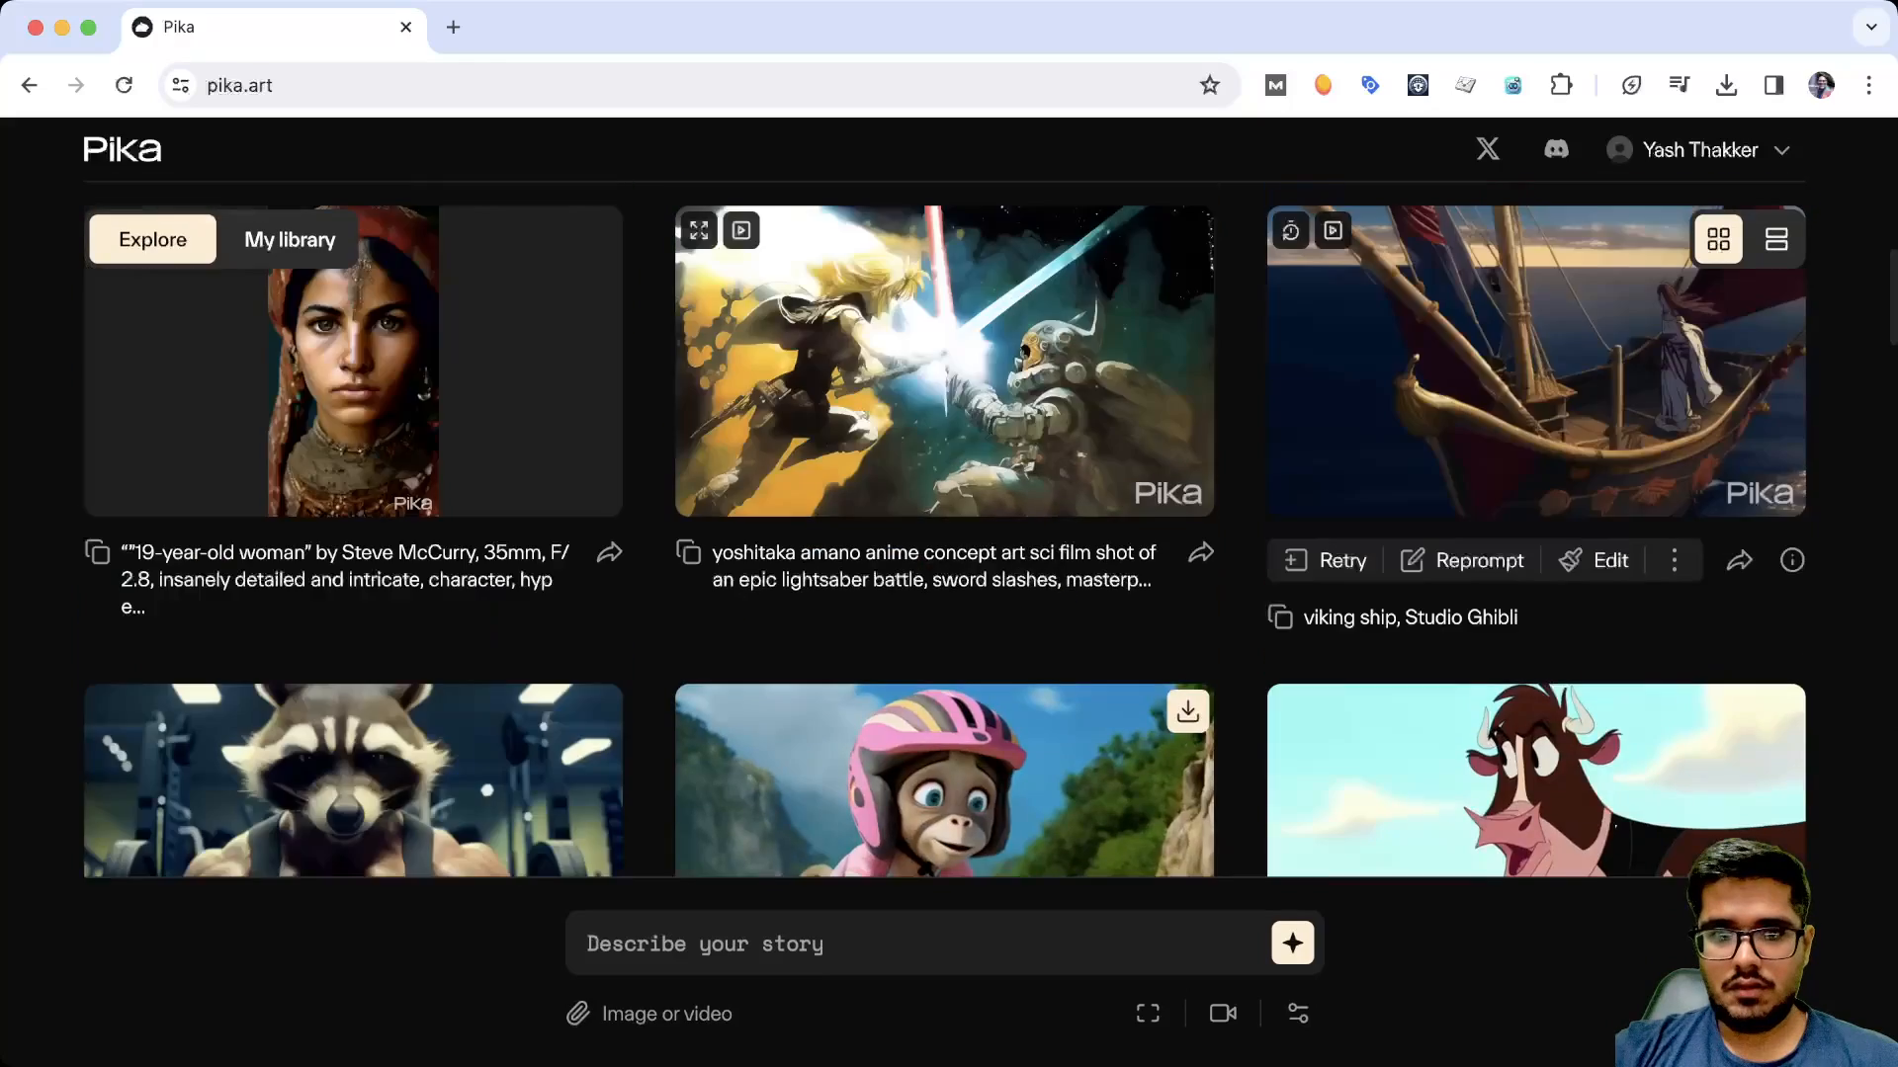
pyautogui.scroll(5, 944, 544)
pyautogui.scroll(-10, 944, 529)
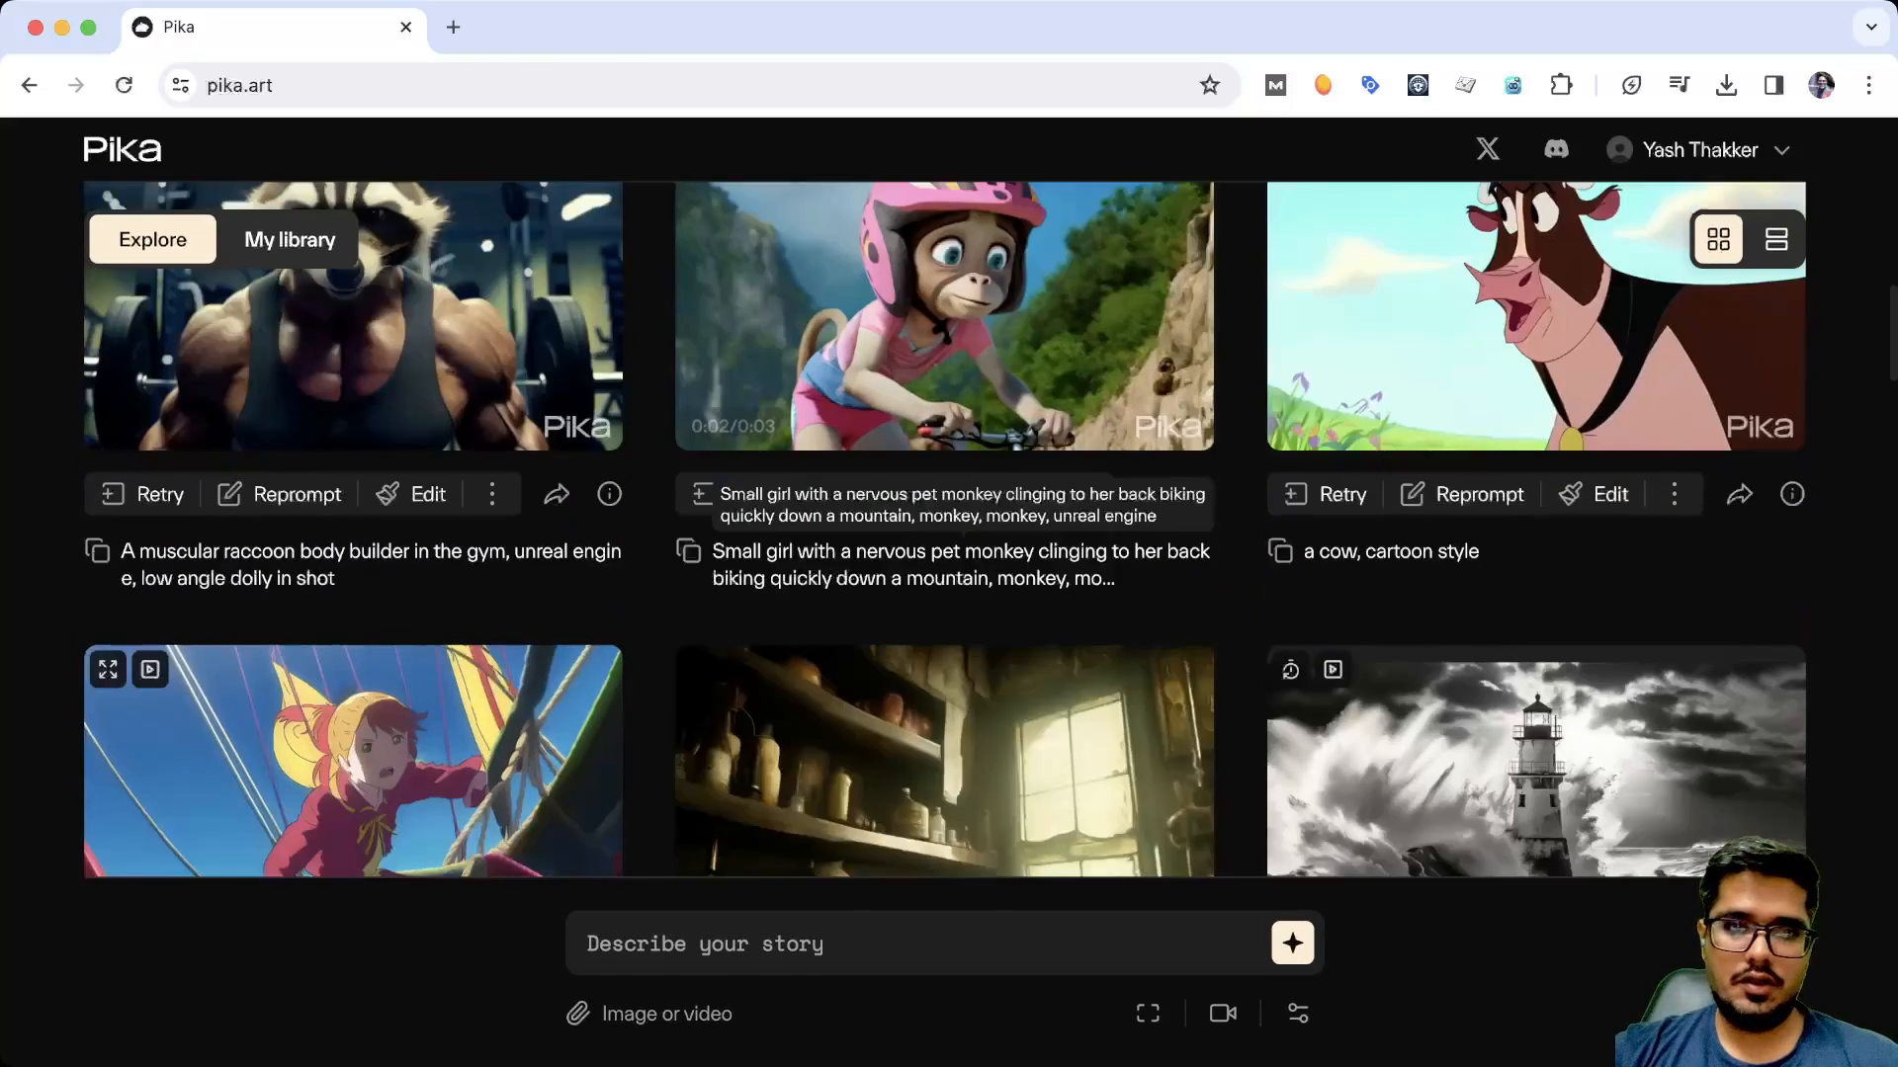
pyautogui.scroll(10, 944, 529)
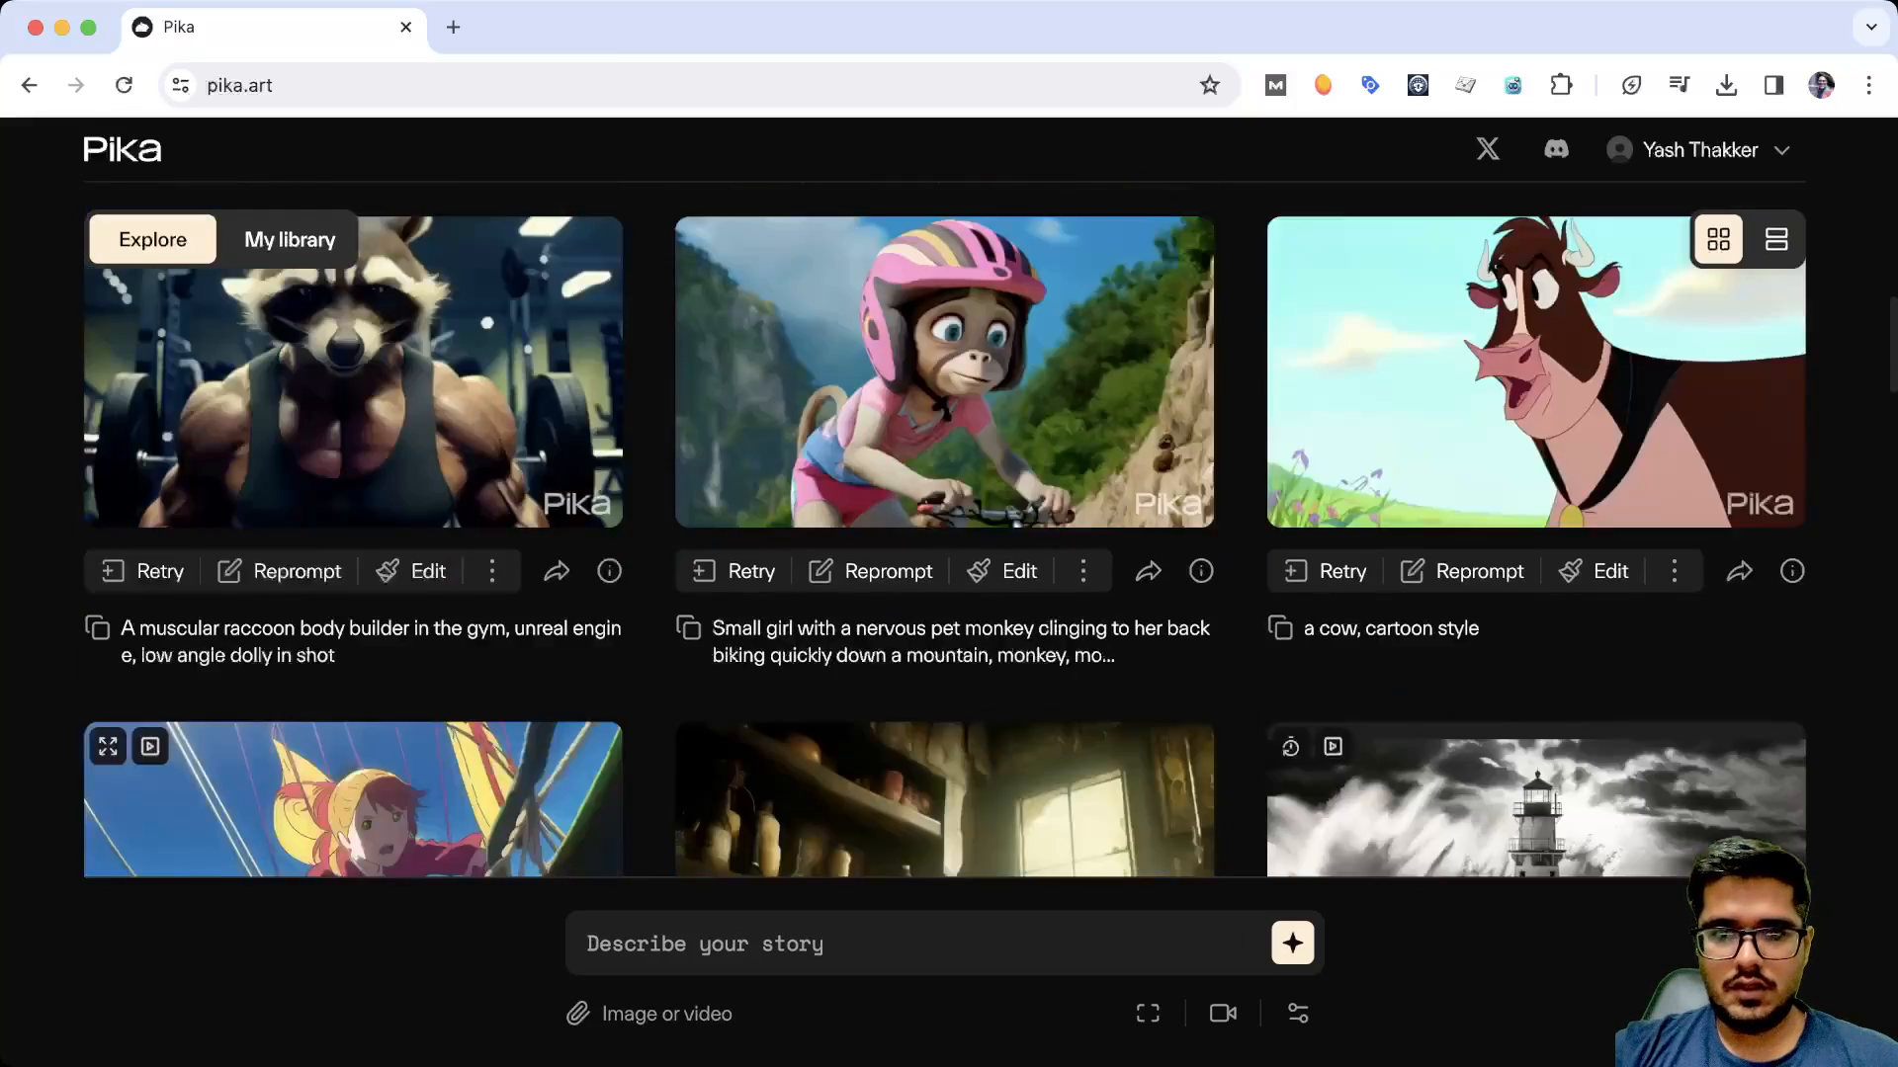
pyautogui.scroll(5, 944, 593)
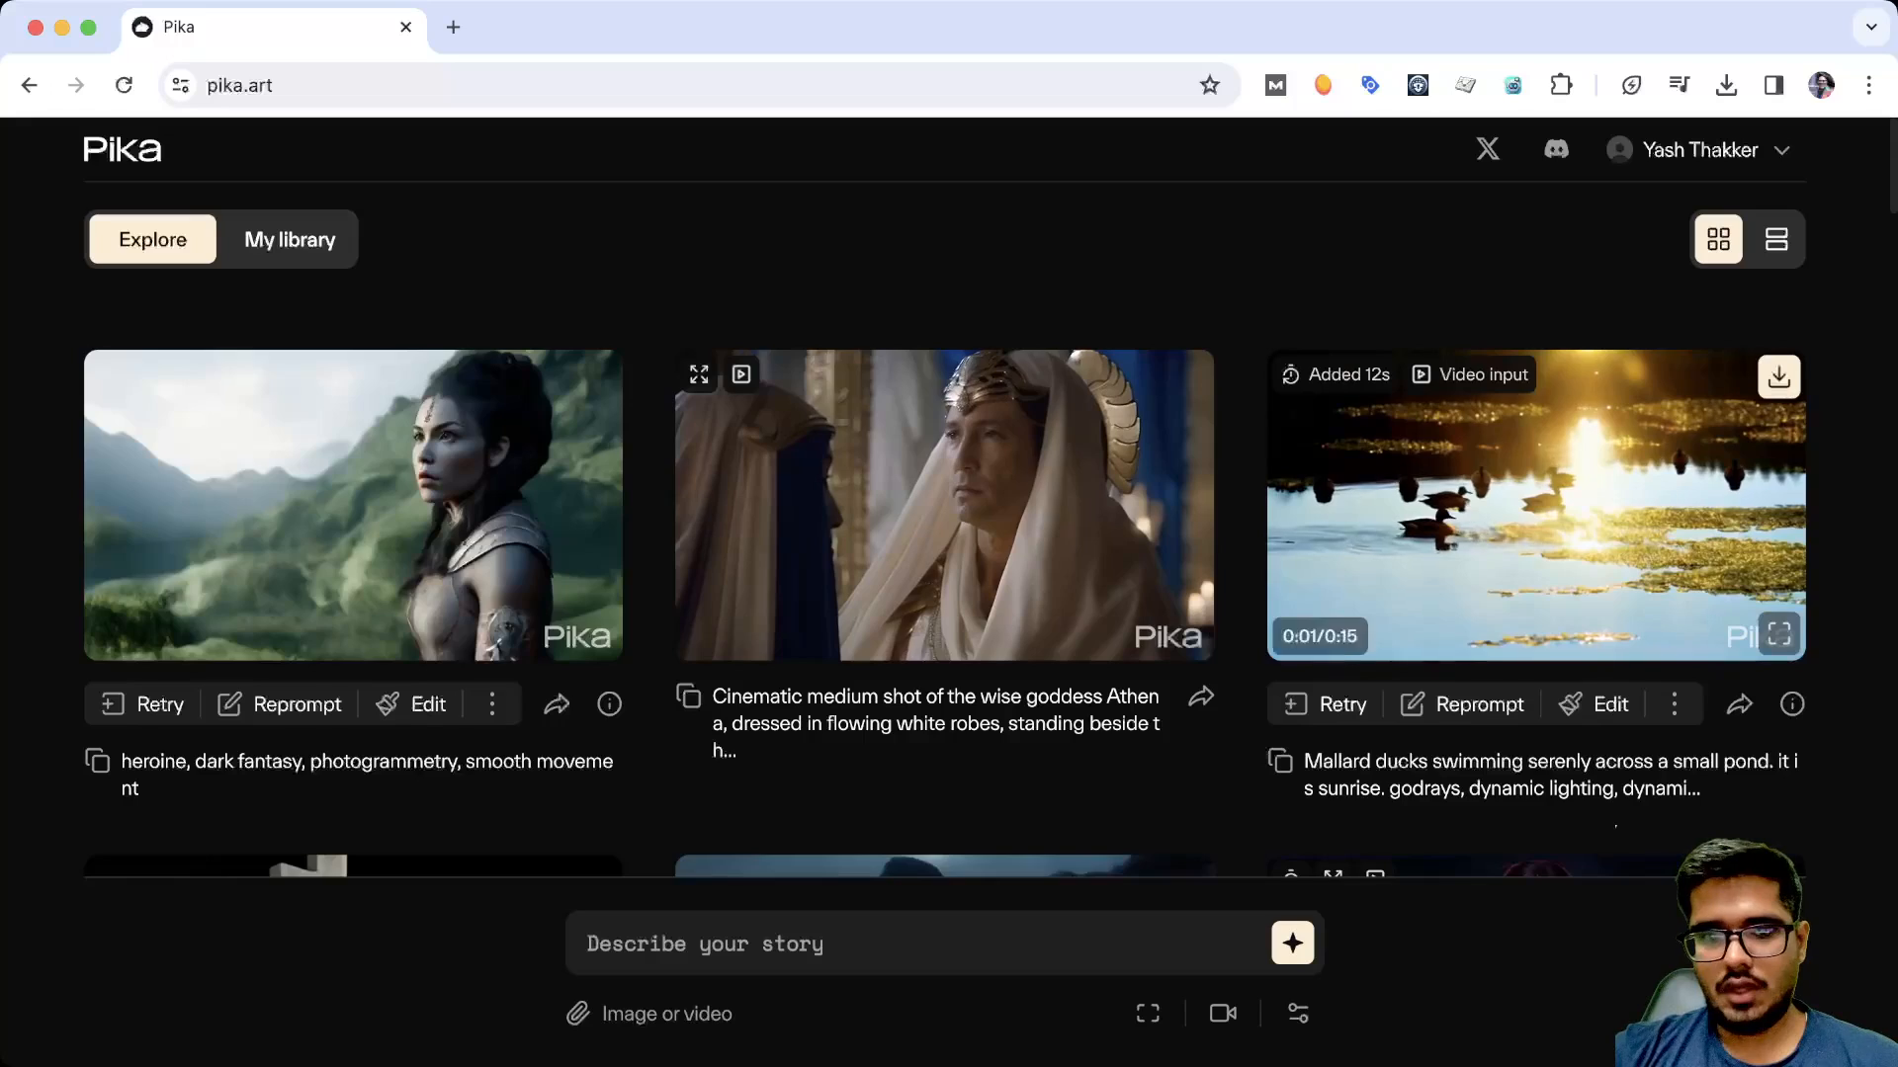
pyautogui.scroll(-3, 1779, 633)
pyautogui.scroll(-3, 944, 534)
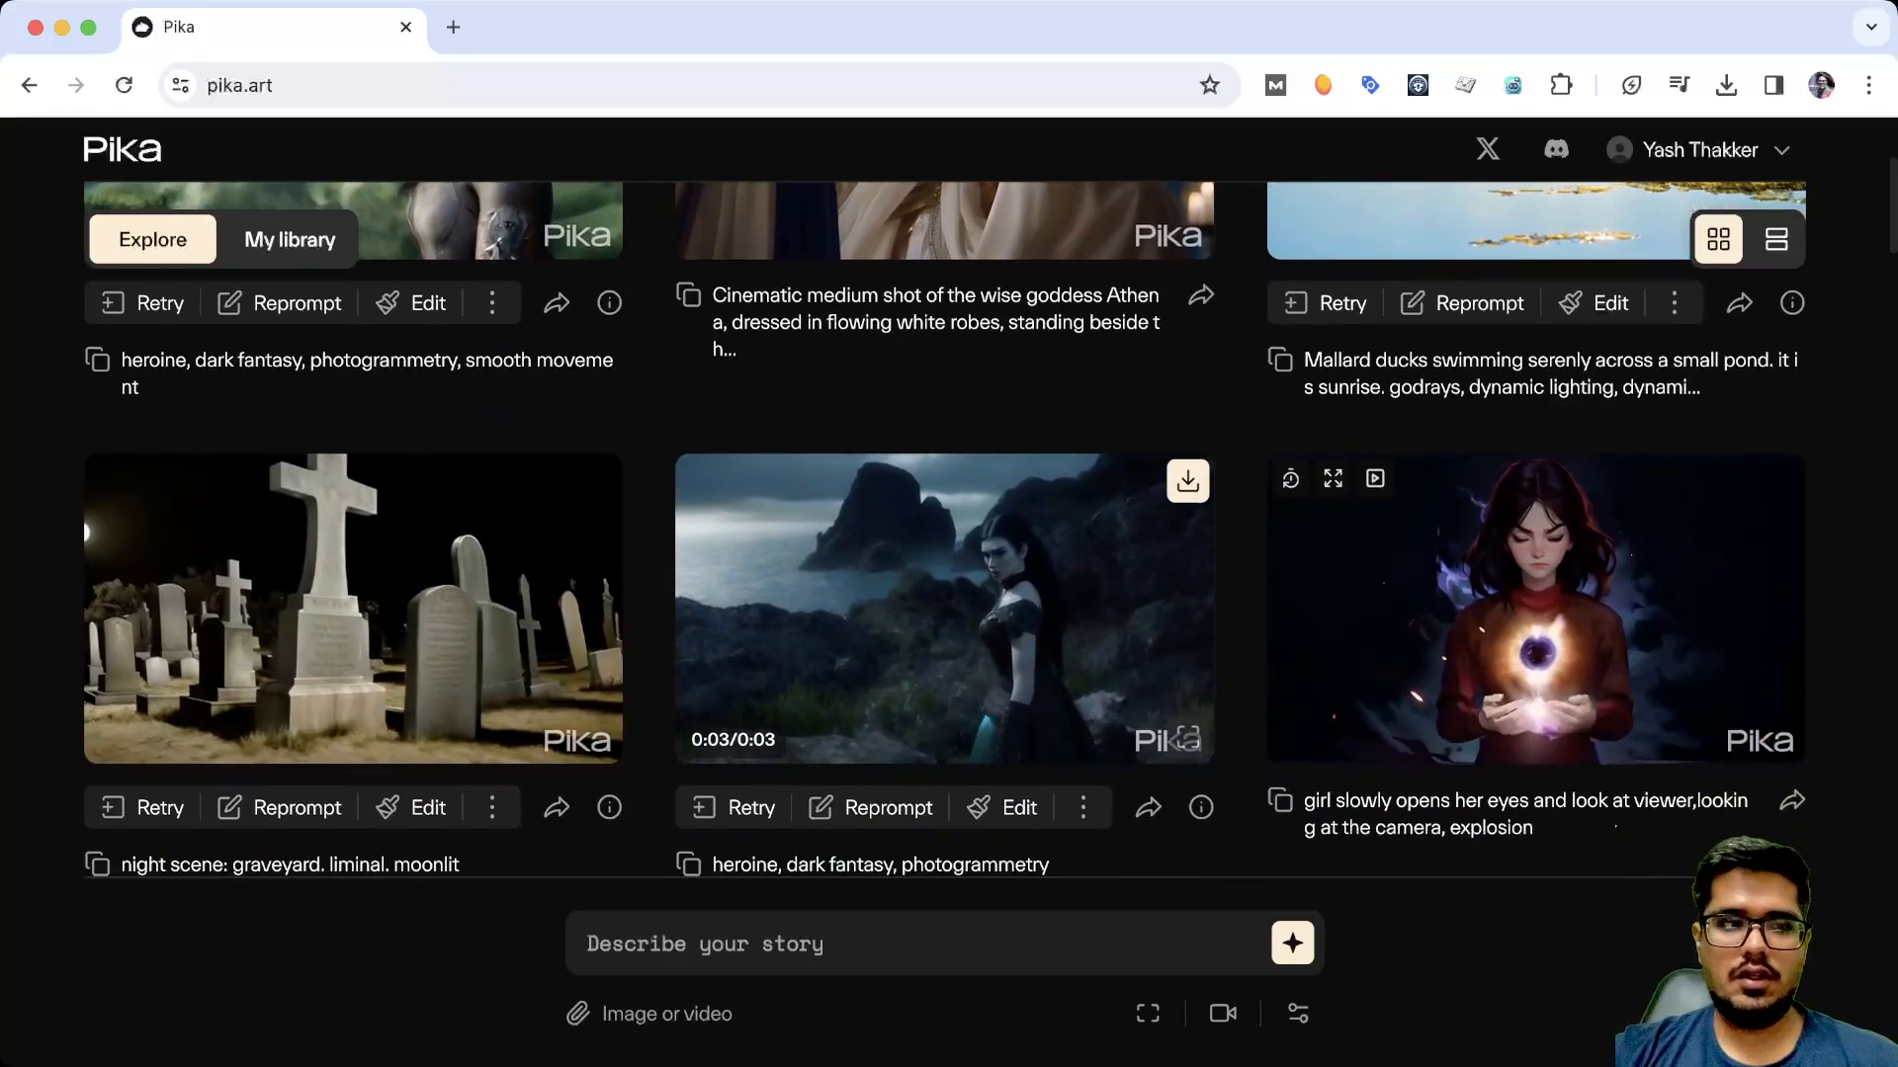
pyautogui.scroll(-4, 943, 790)
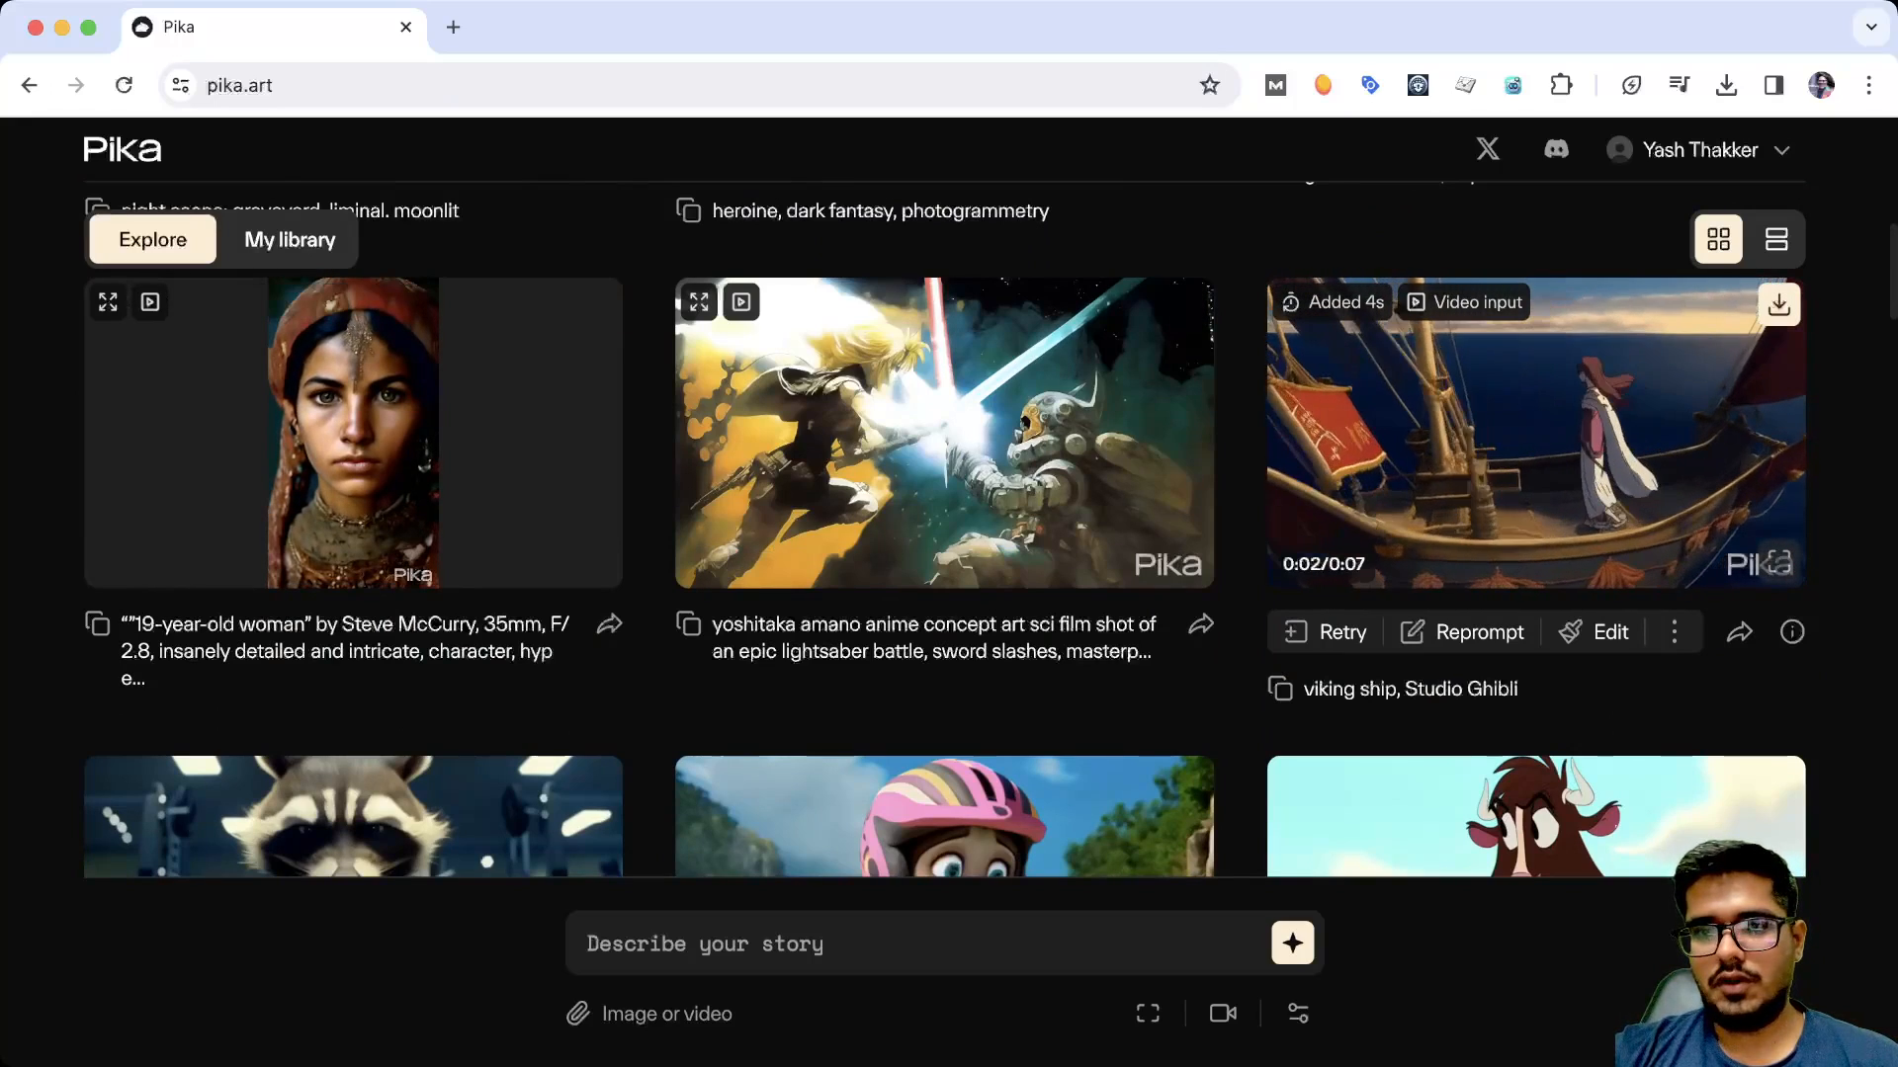
pyautogui.scroll(-3, 1536, 435)
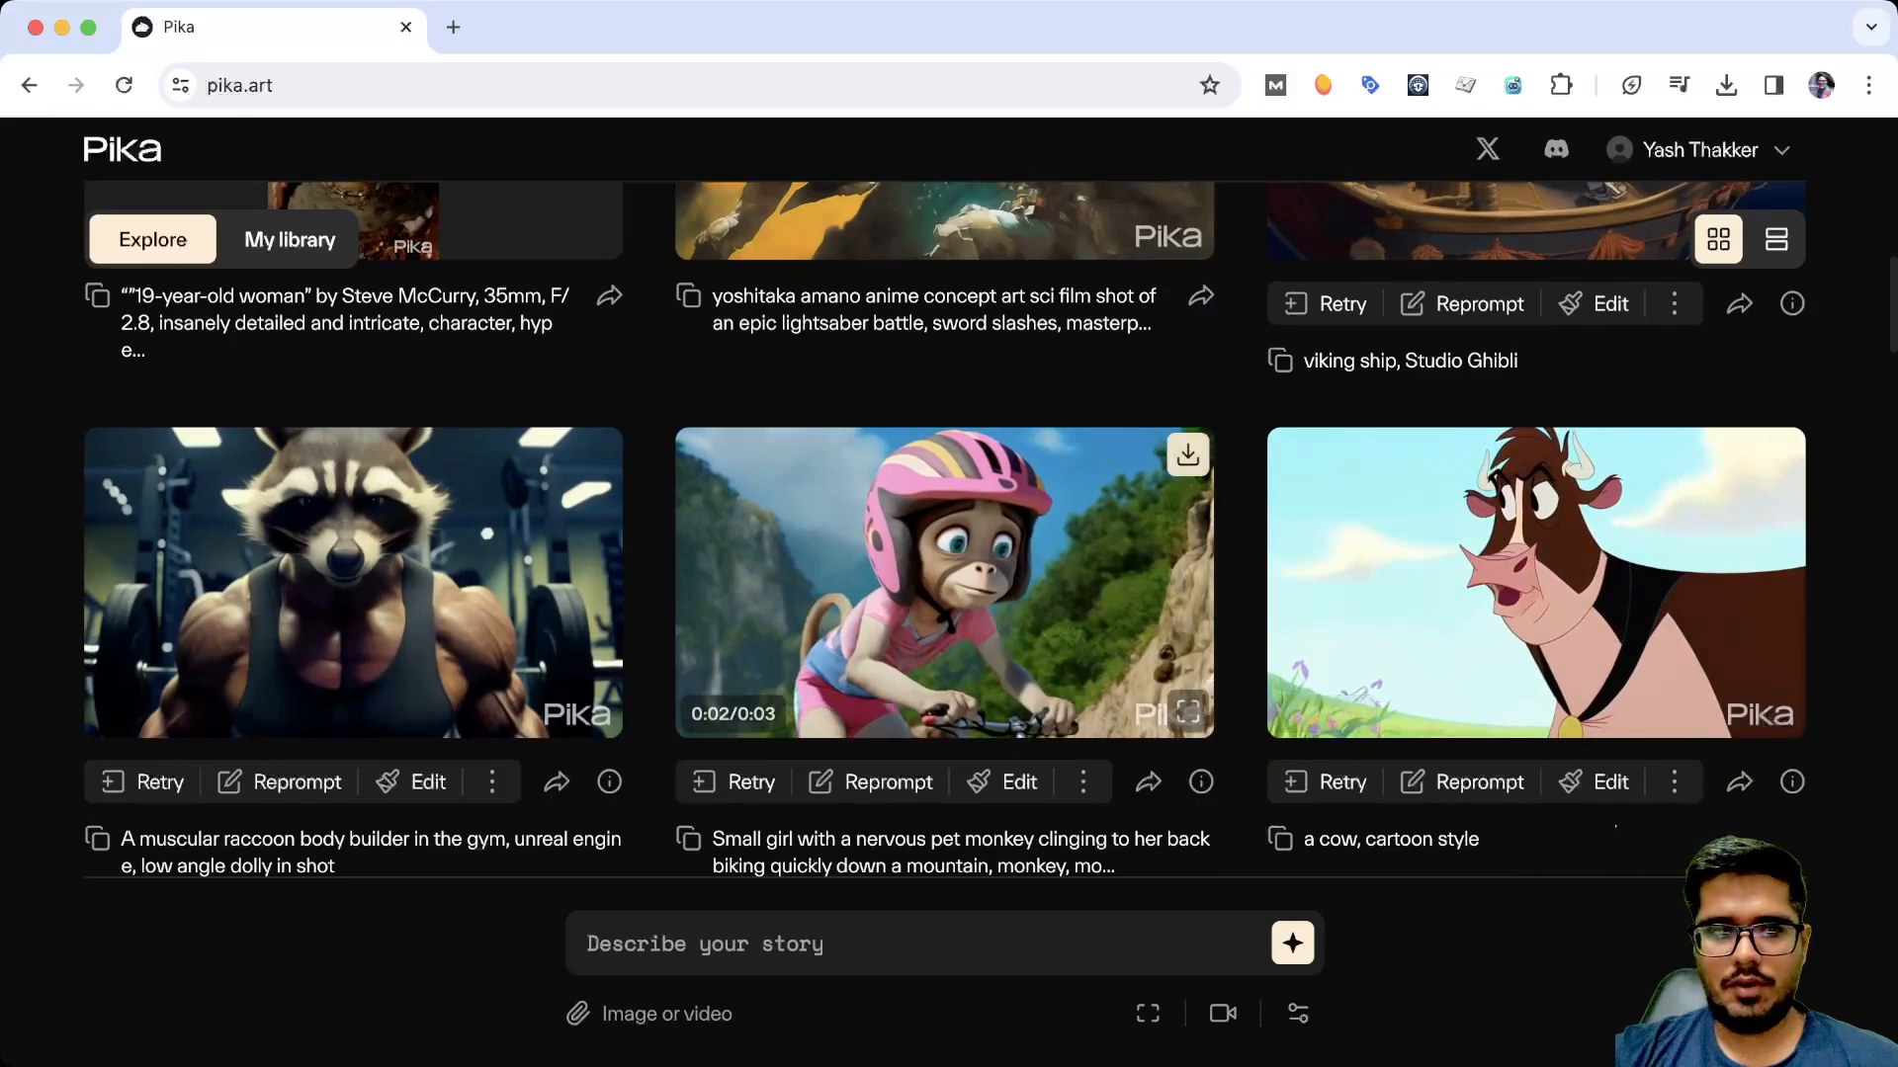
pyautogui.scroll(-1, 352, 514)
pyautogui.scroll(-1, 353, 514)
pyautogui.scroll(3, 353, 514)
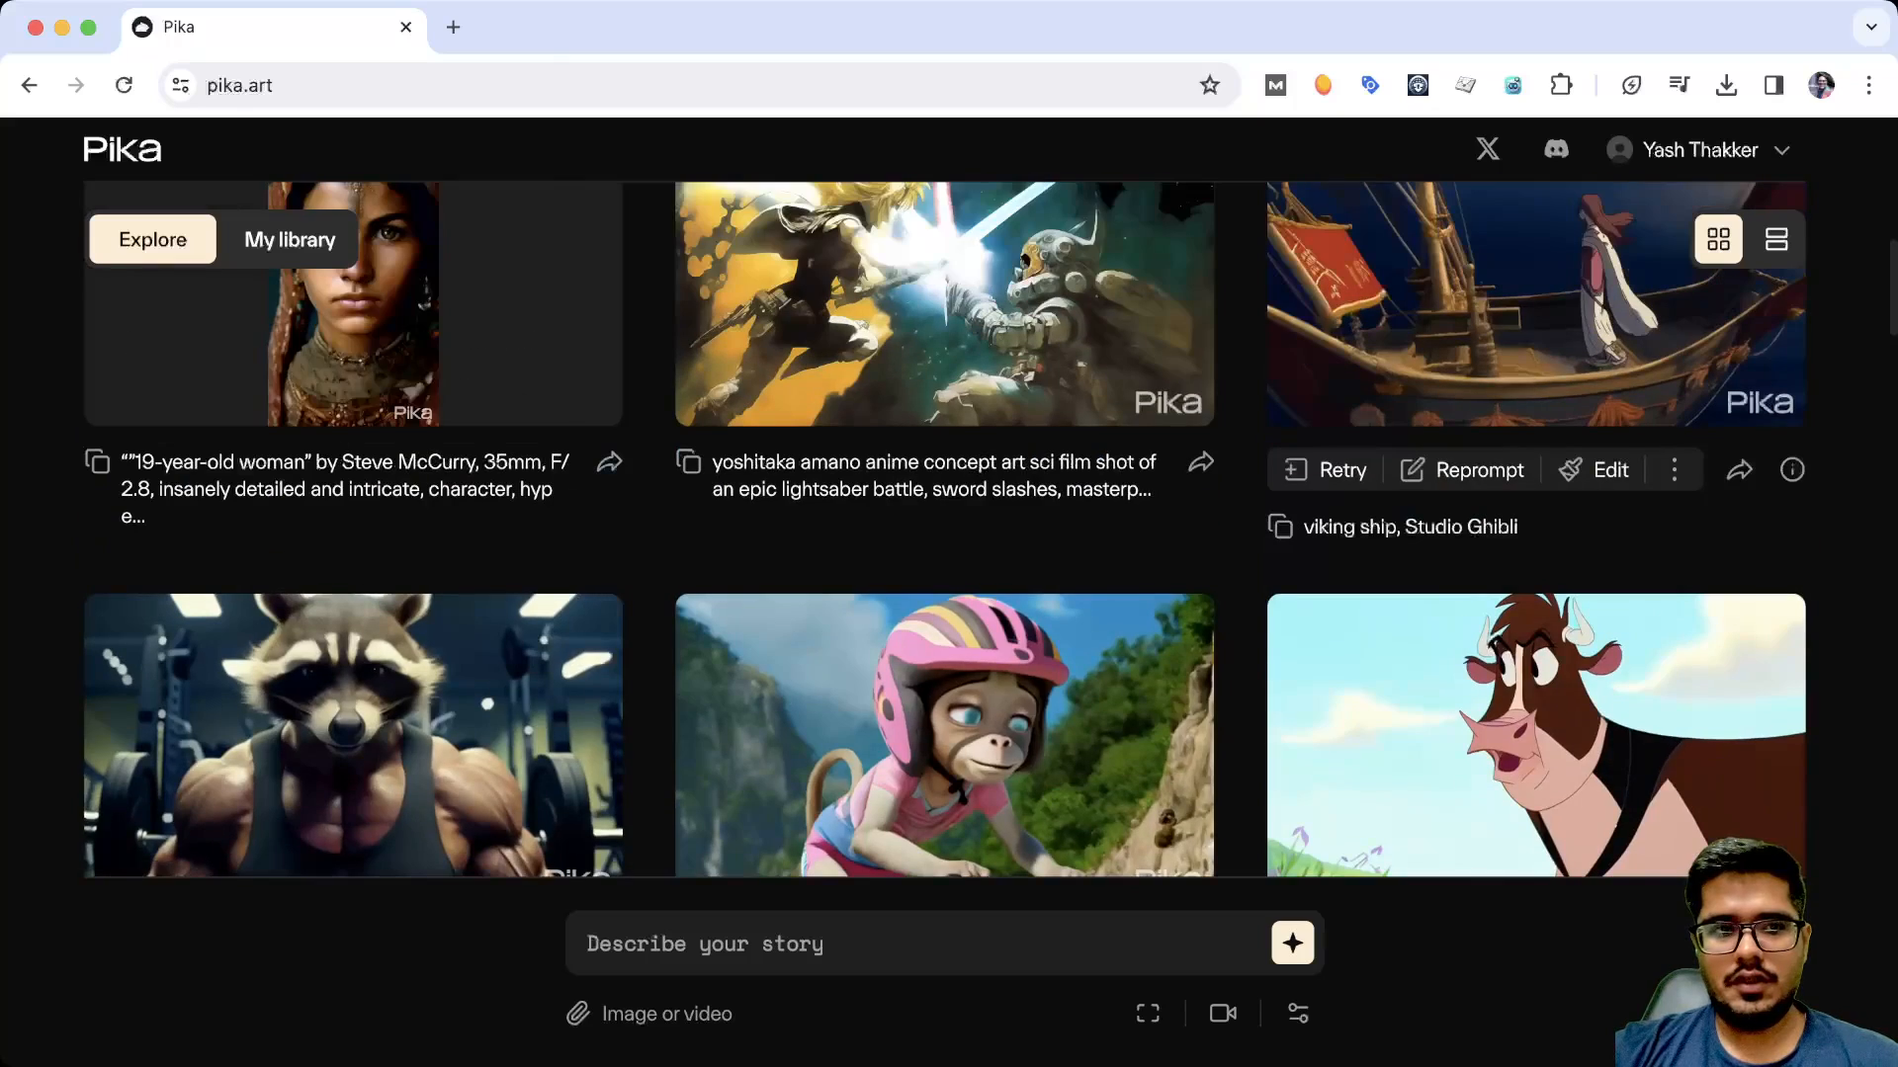
# View the "heroine, dark fantasy, photogrammetry" video enlarged from My library, and close it again
pyautogui.click(289, 240)
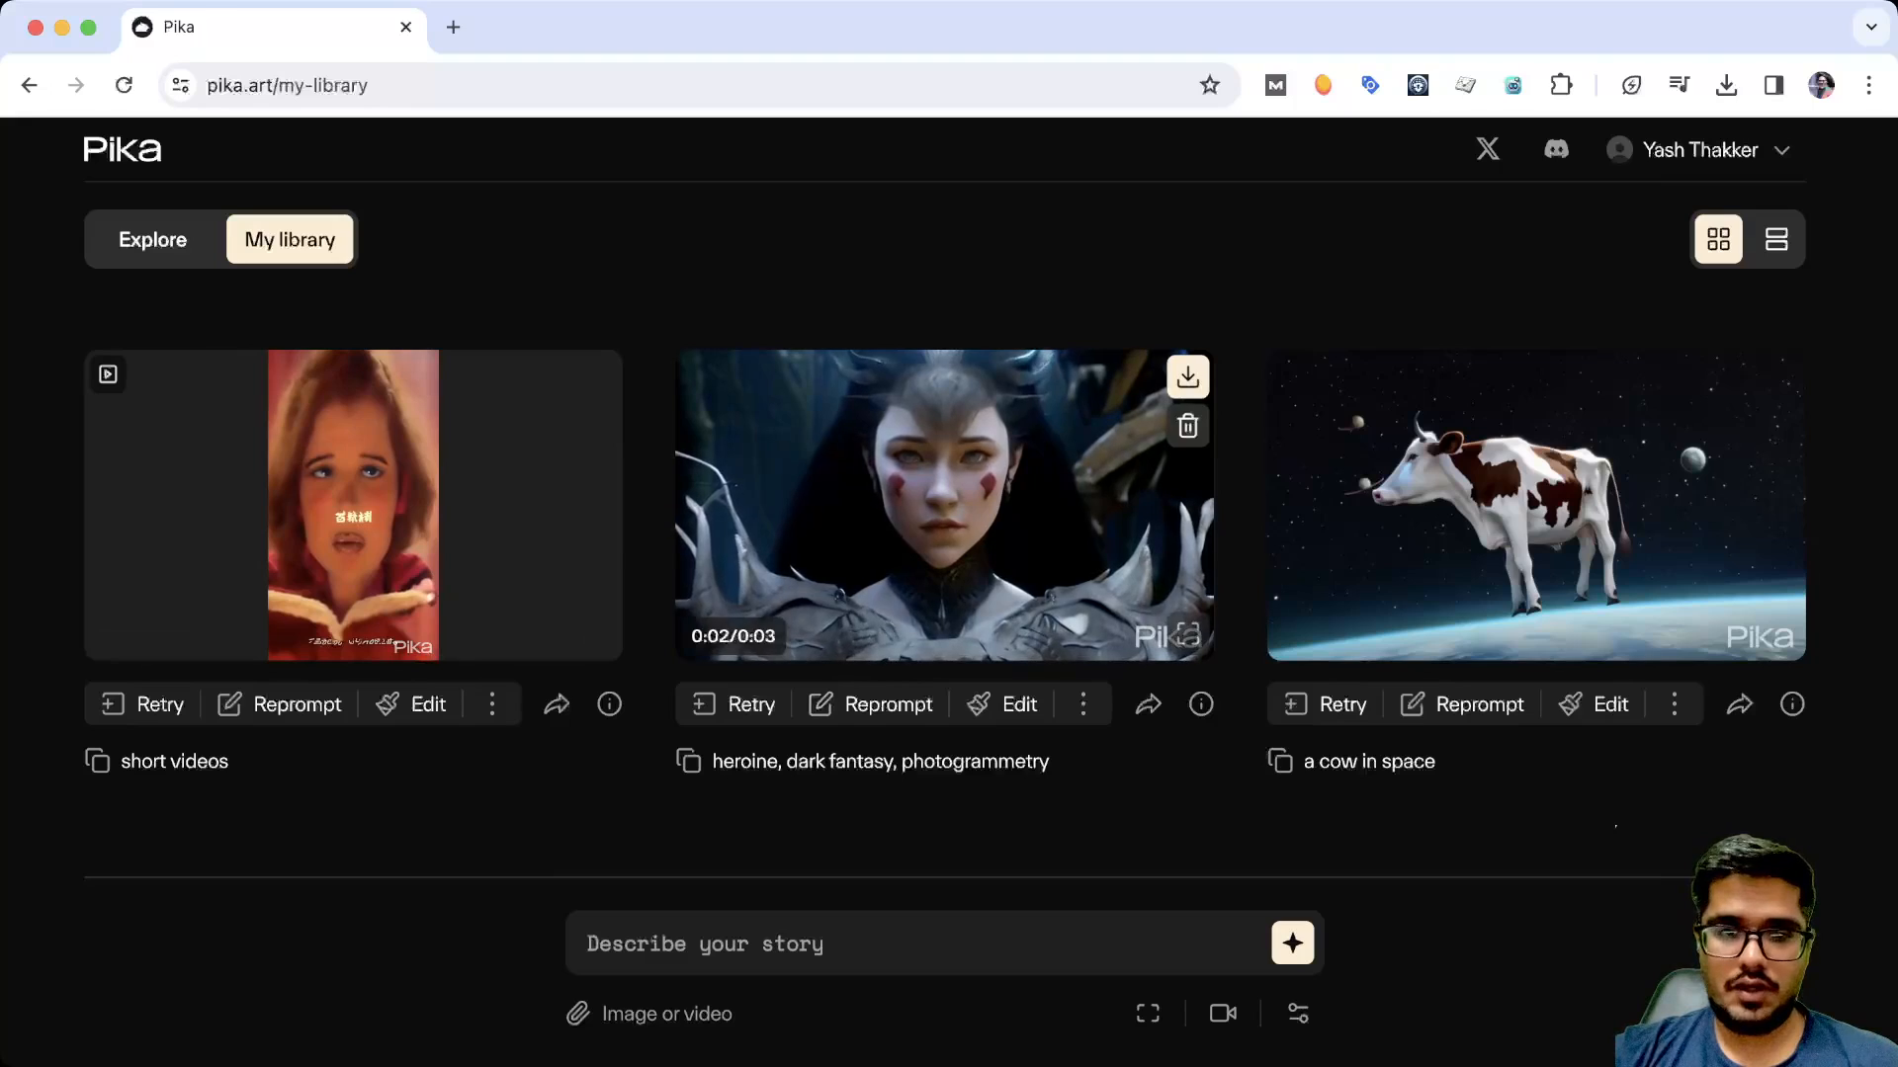
pyautogui.click(1187, 635)
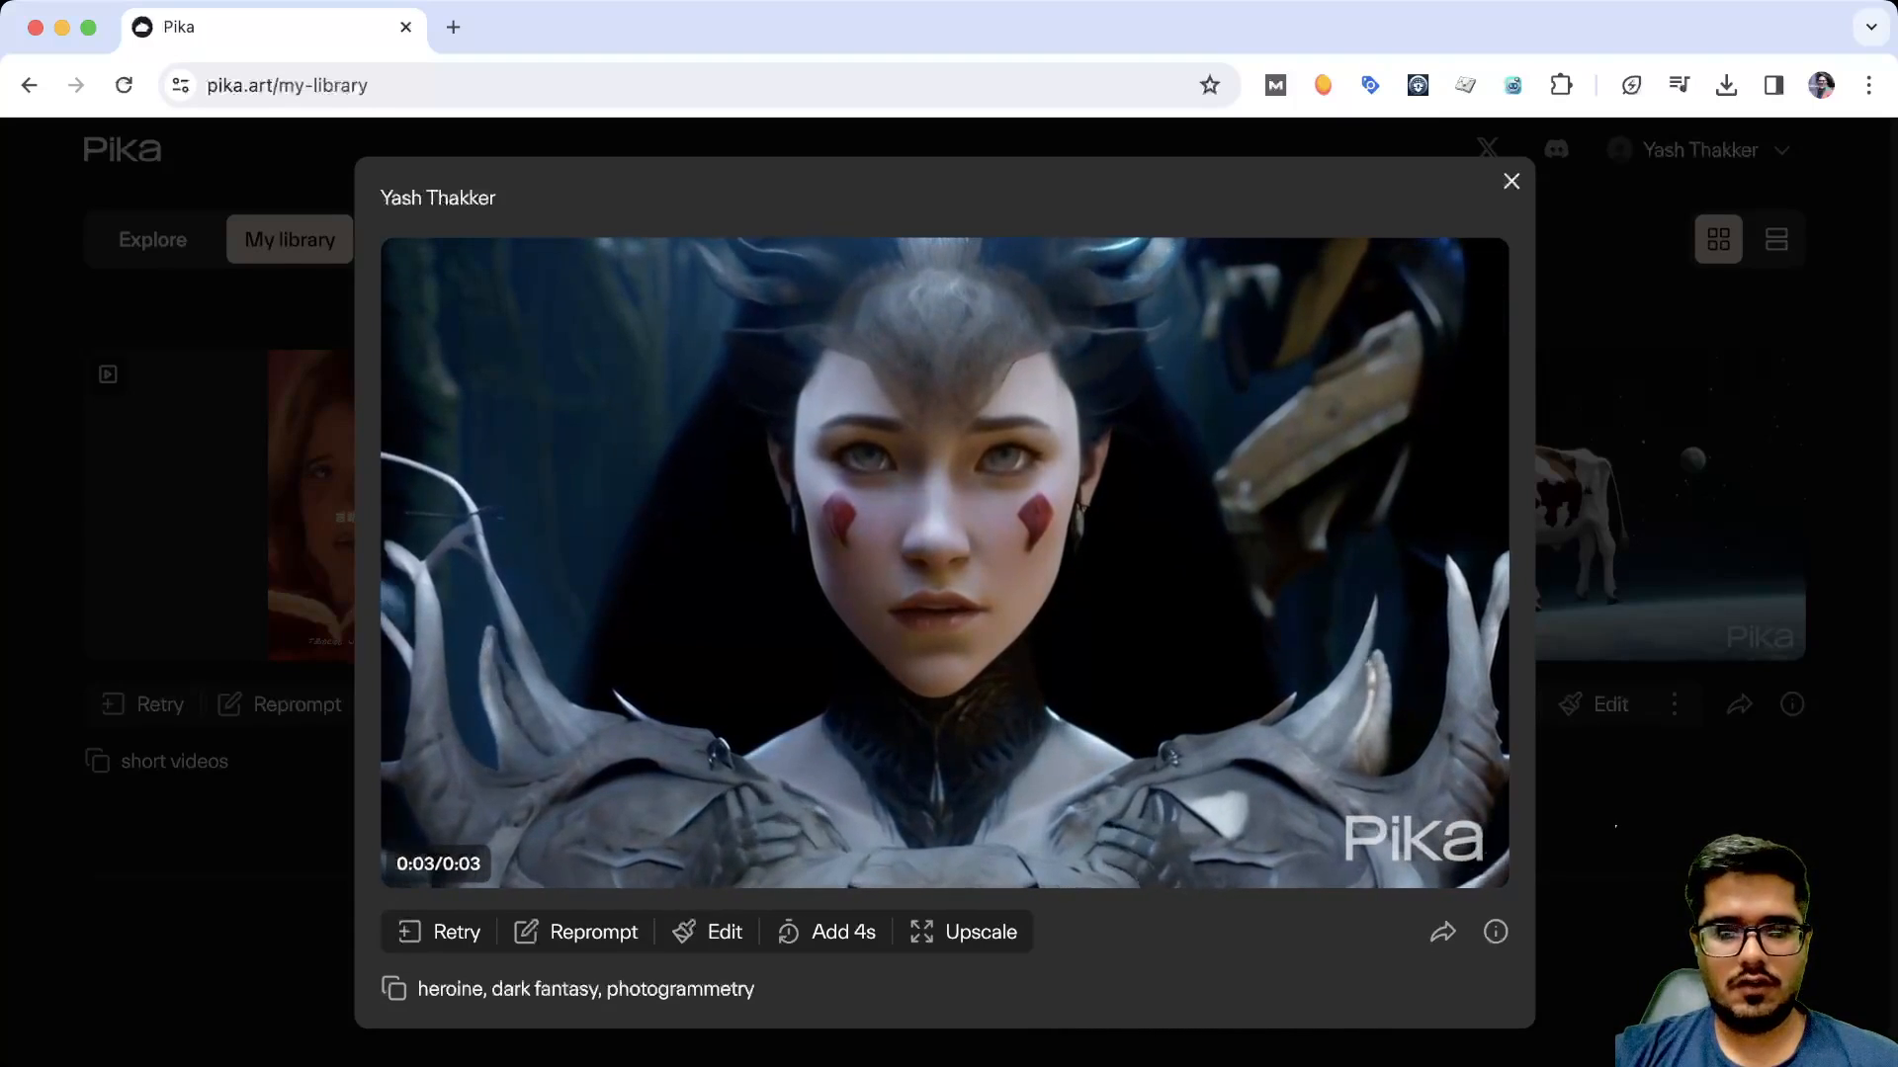
pyautogui.moveTo(1483, 265)
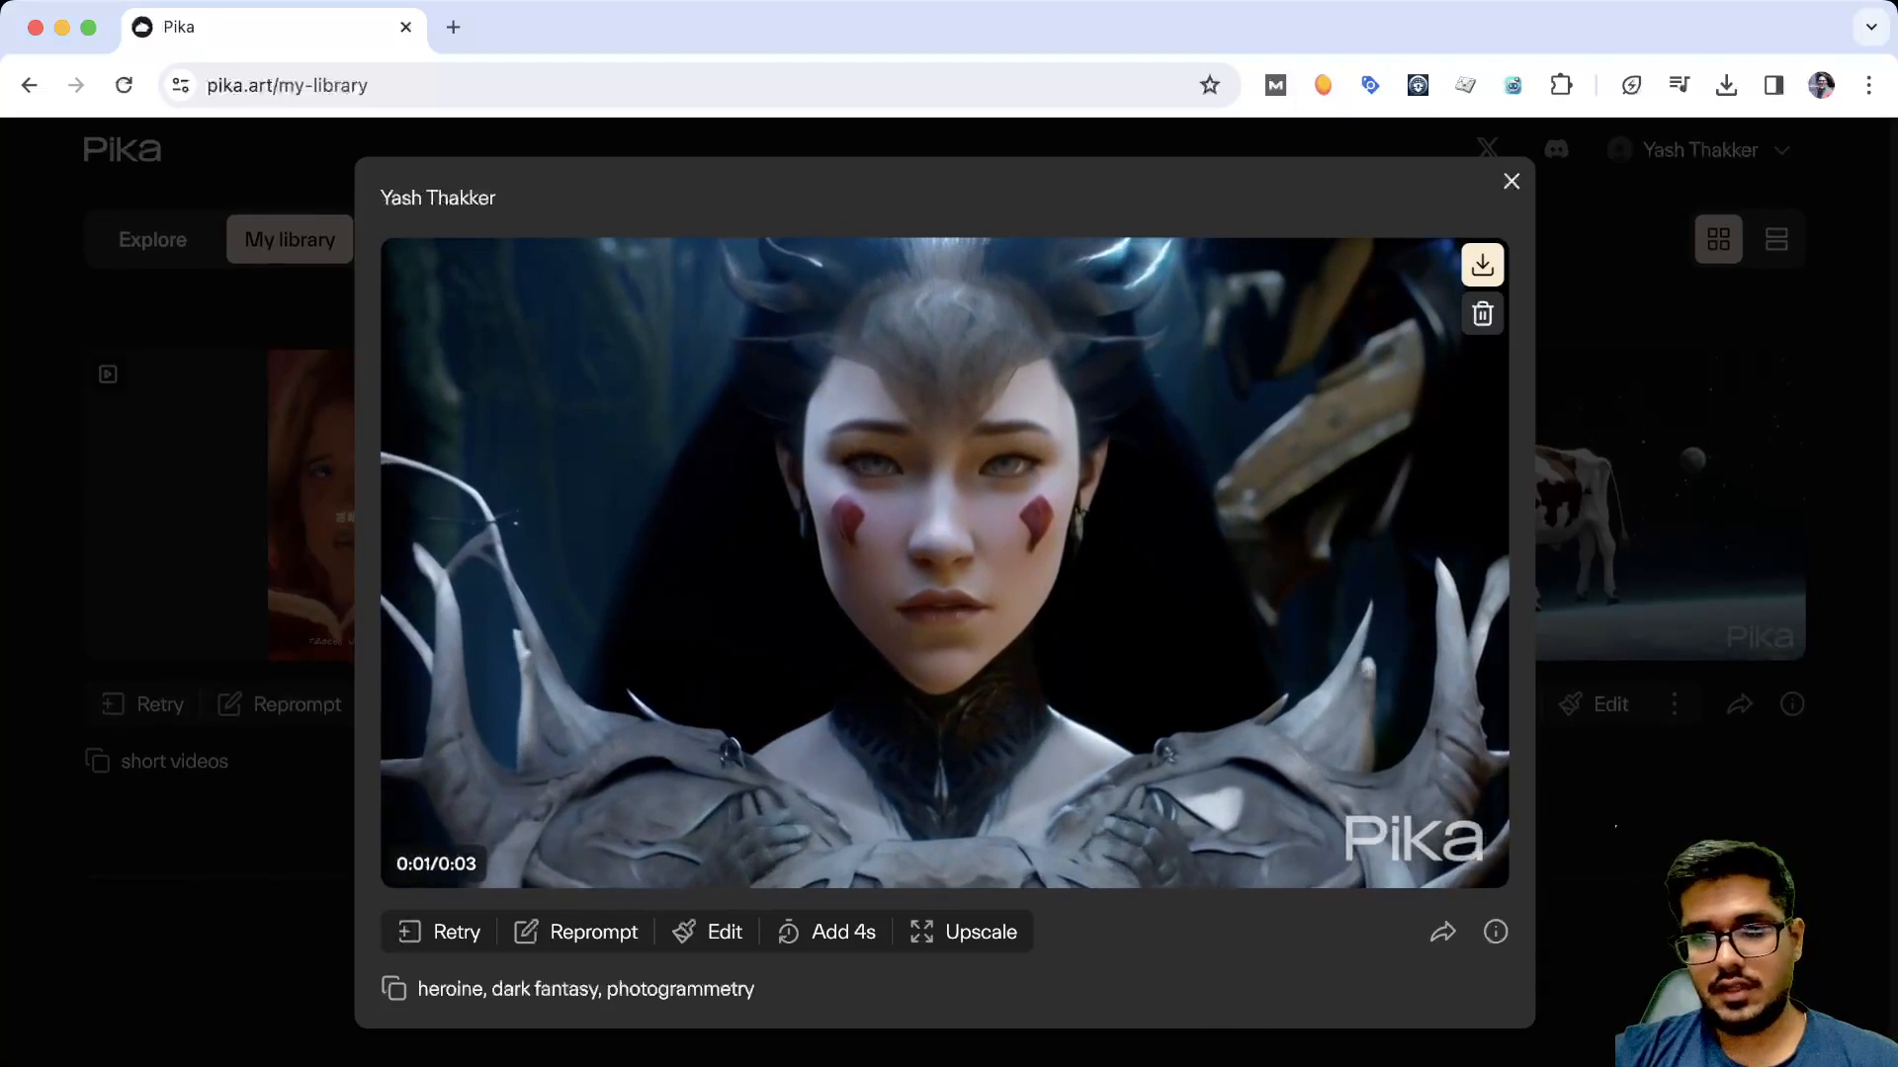
pyautogui.press('Escape')
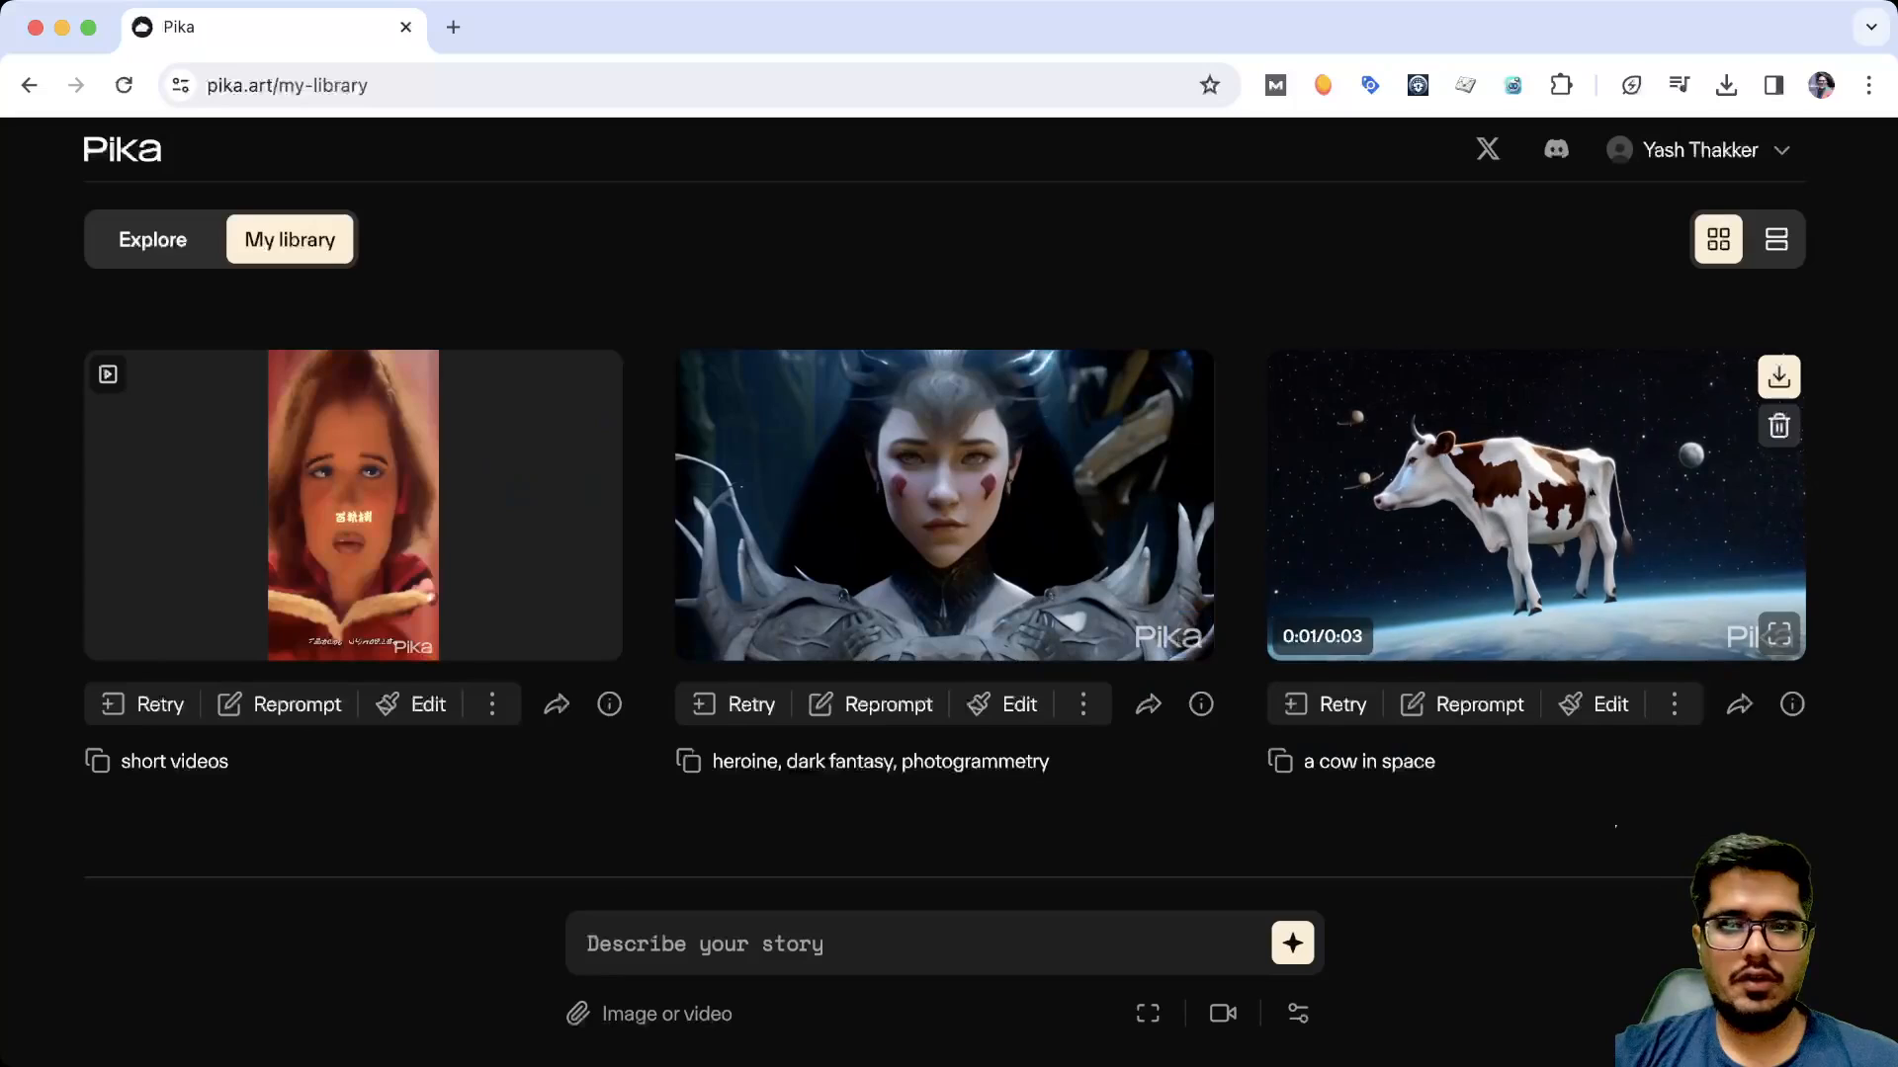
# Return to the Explore gallery and review the aspect ratio and frames-per-second options for a new video
pyautogui.click(152, 240)
pyautogui.scroll(-10, 944, 530)
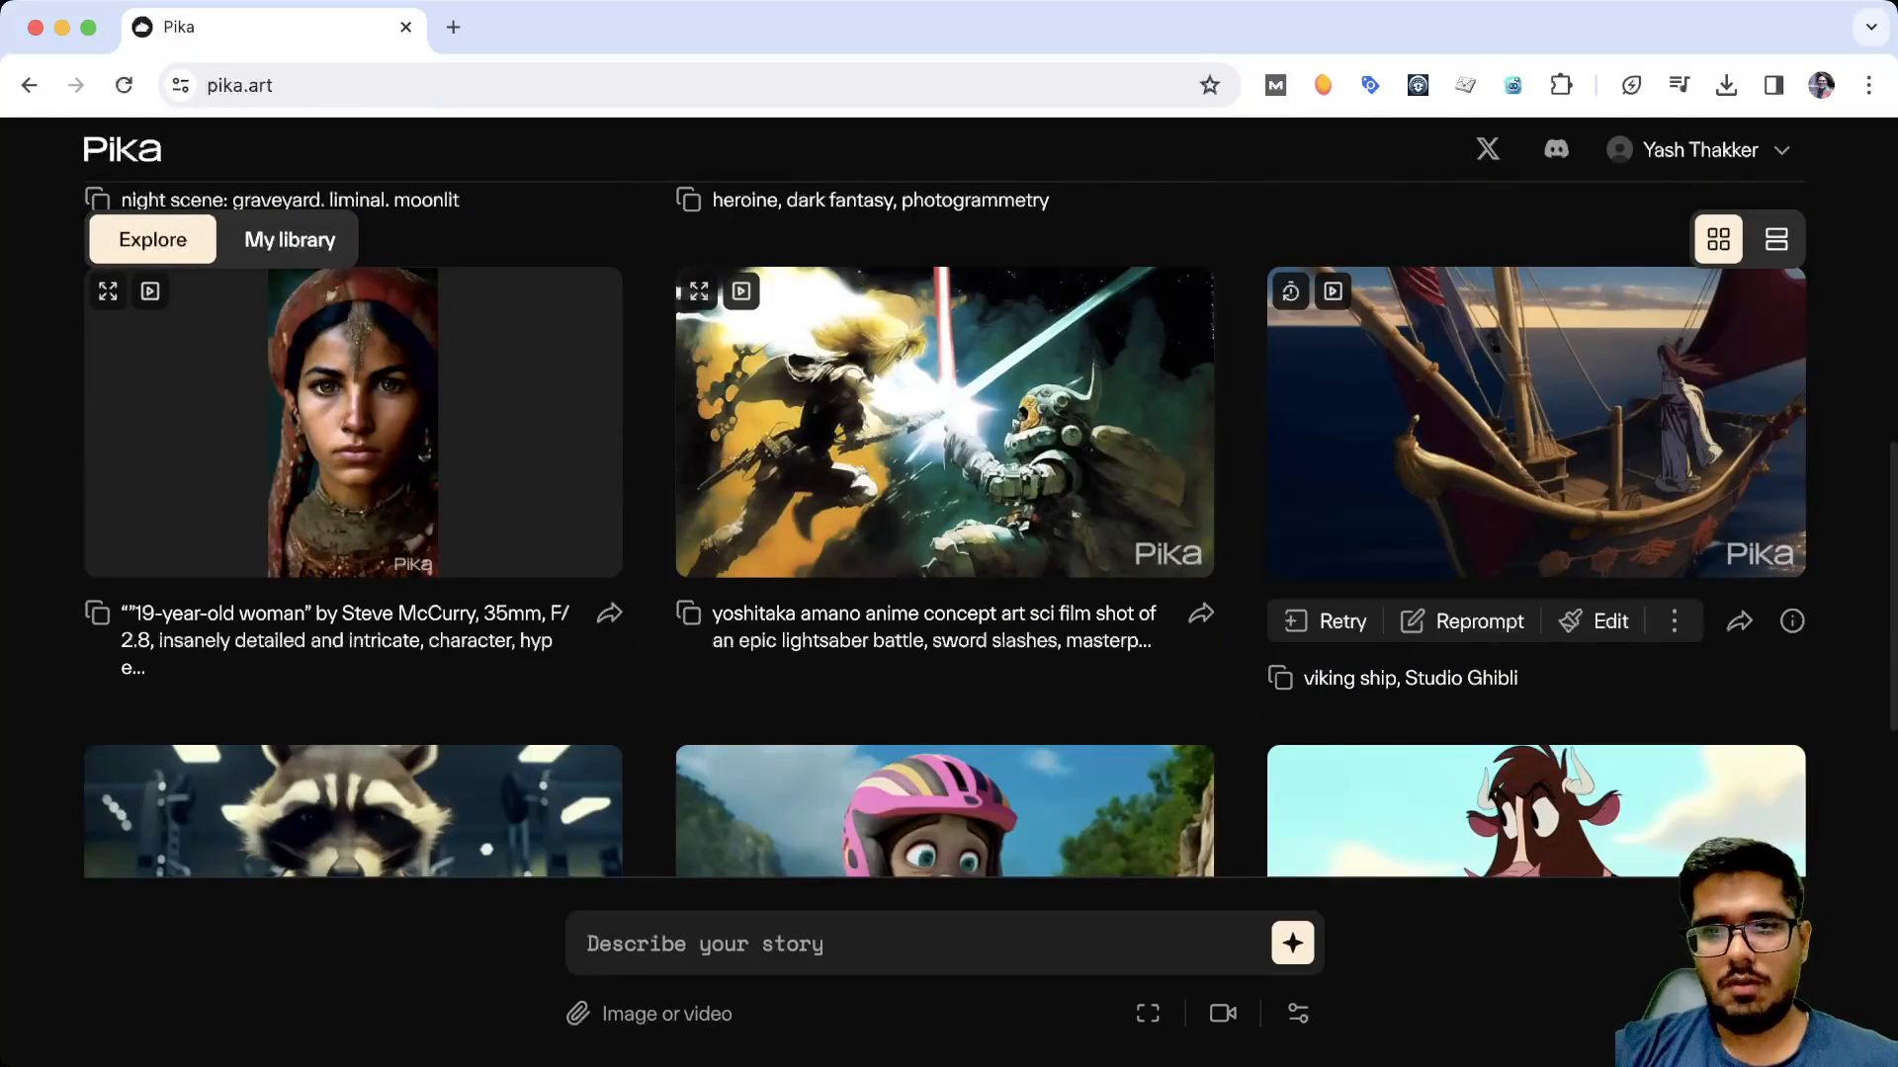
pyautogui.scroll(-1, 944, 531)
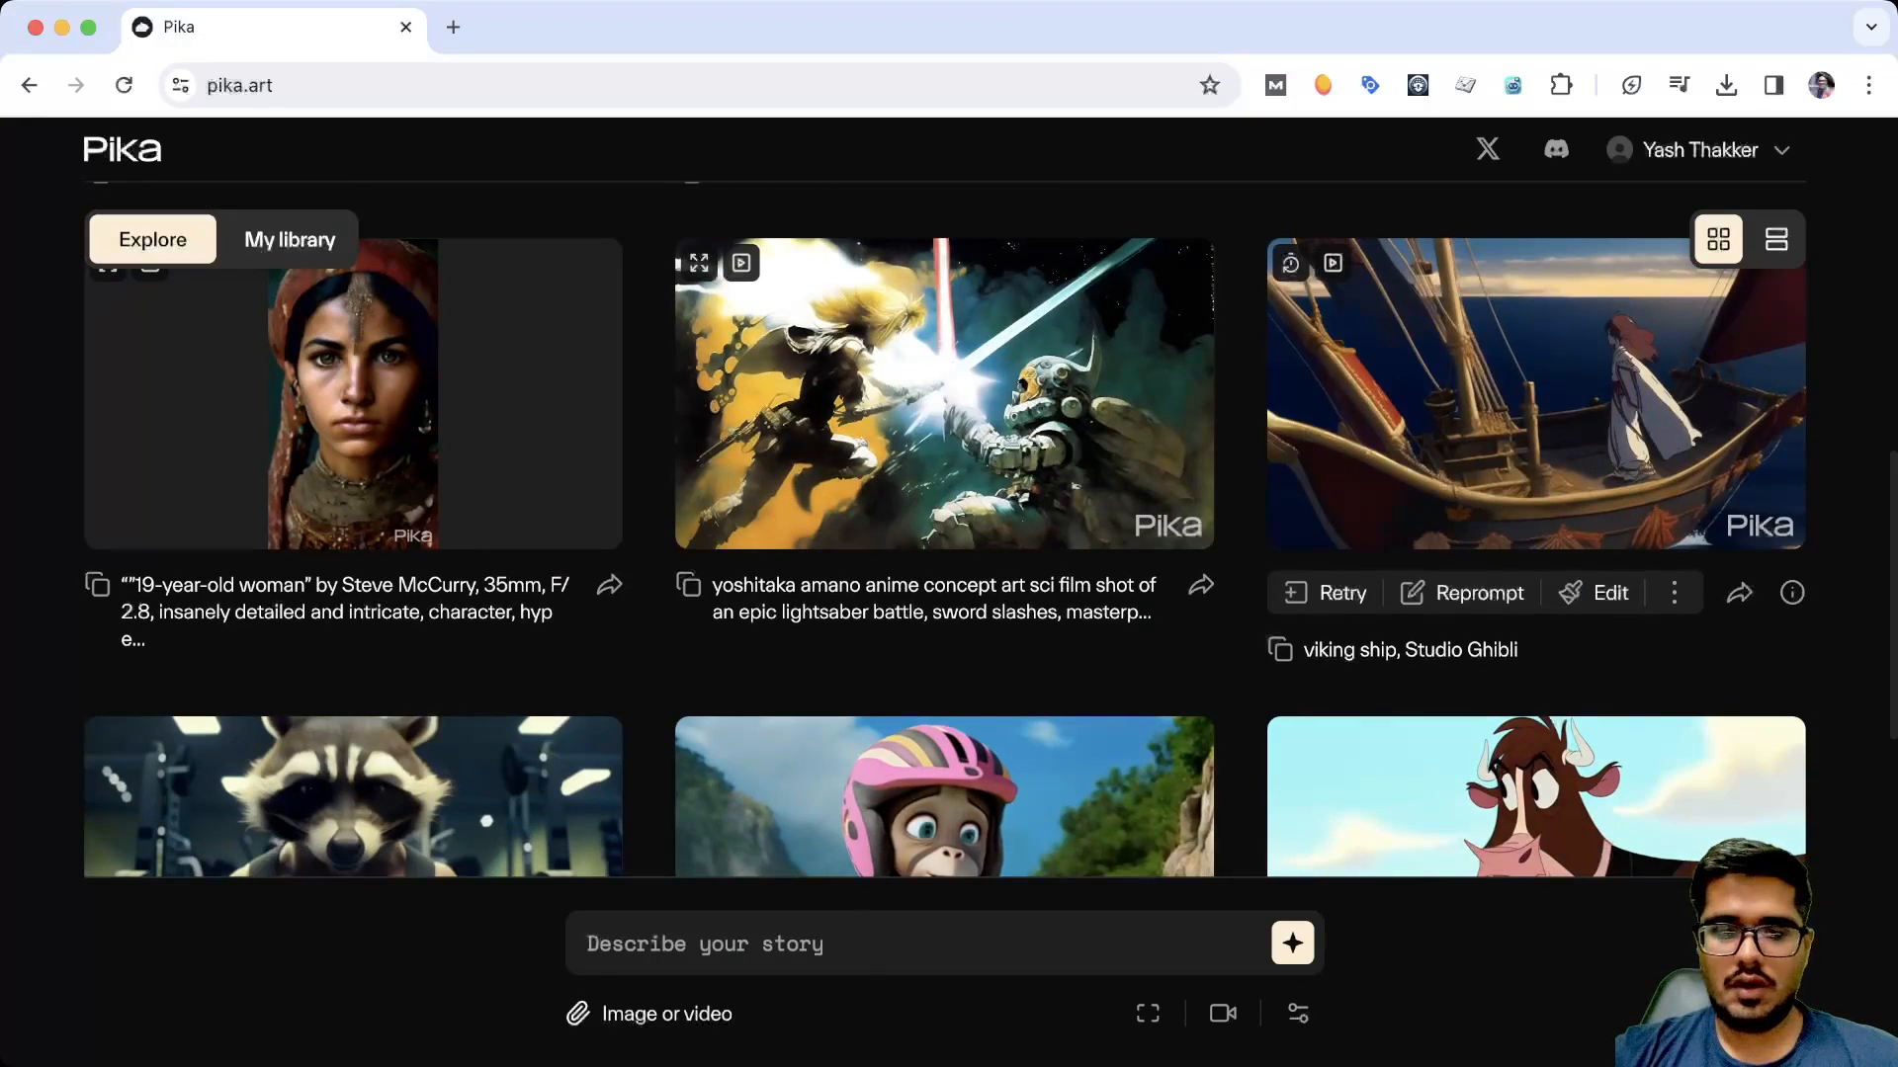
pyautogui.click(1147, 1013)
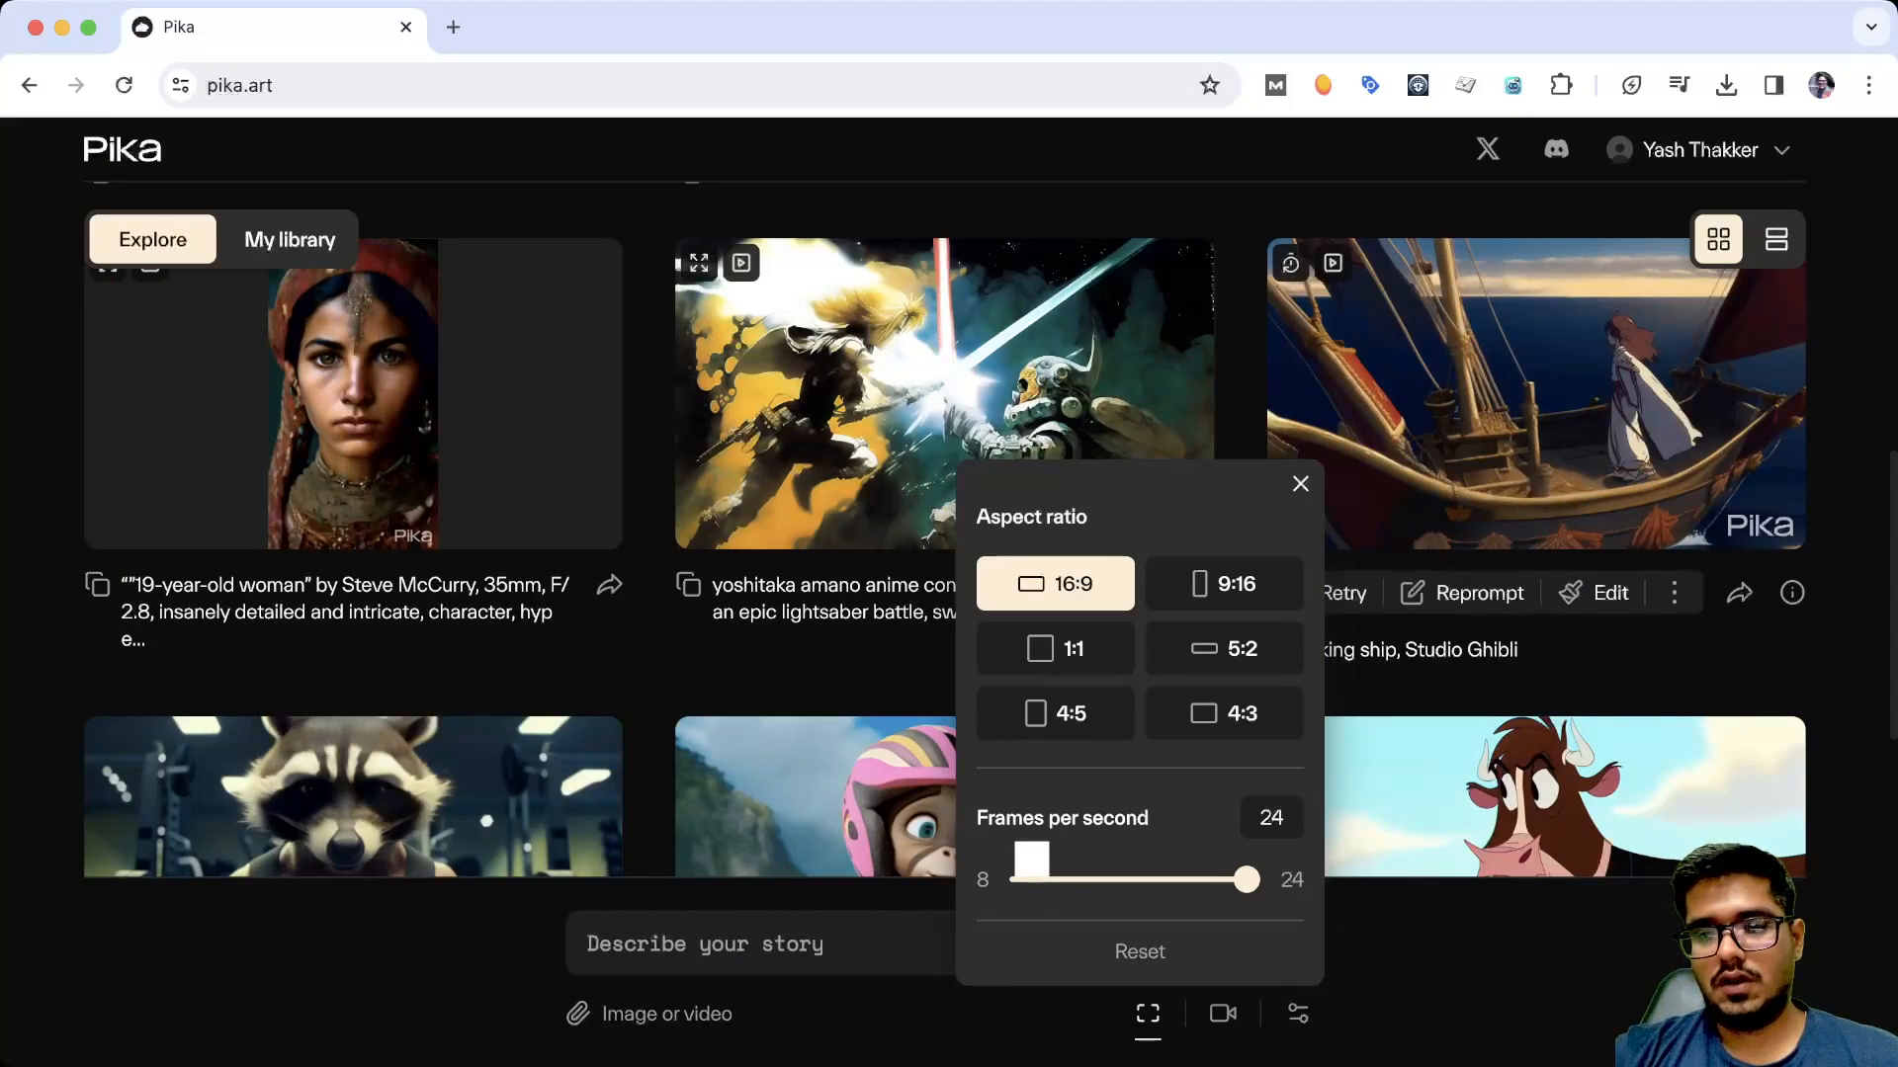
pyautogui.click(1223, 1013)
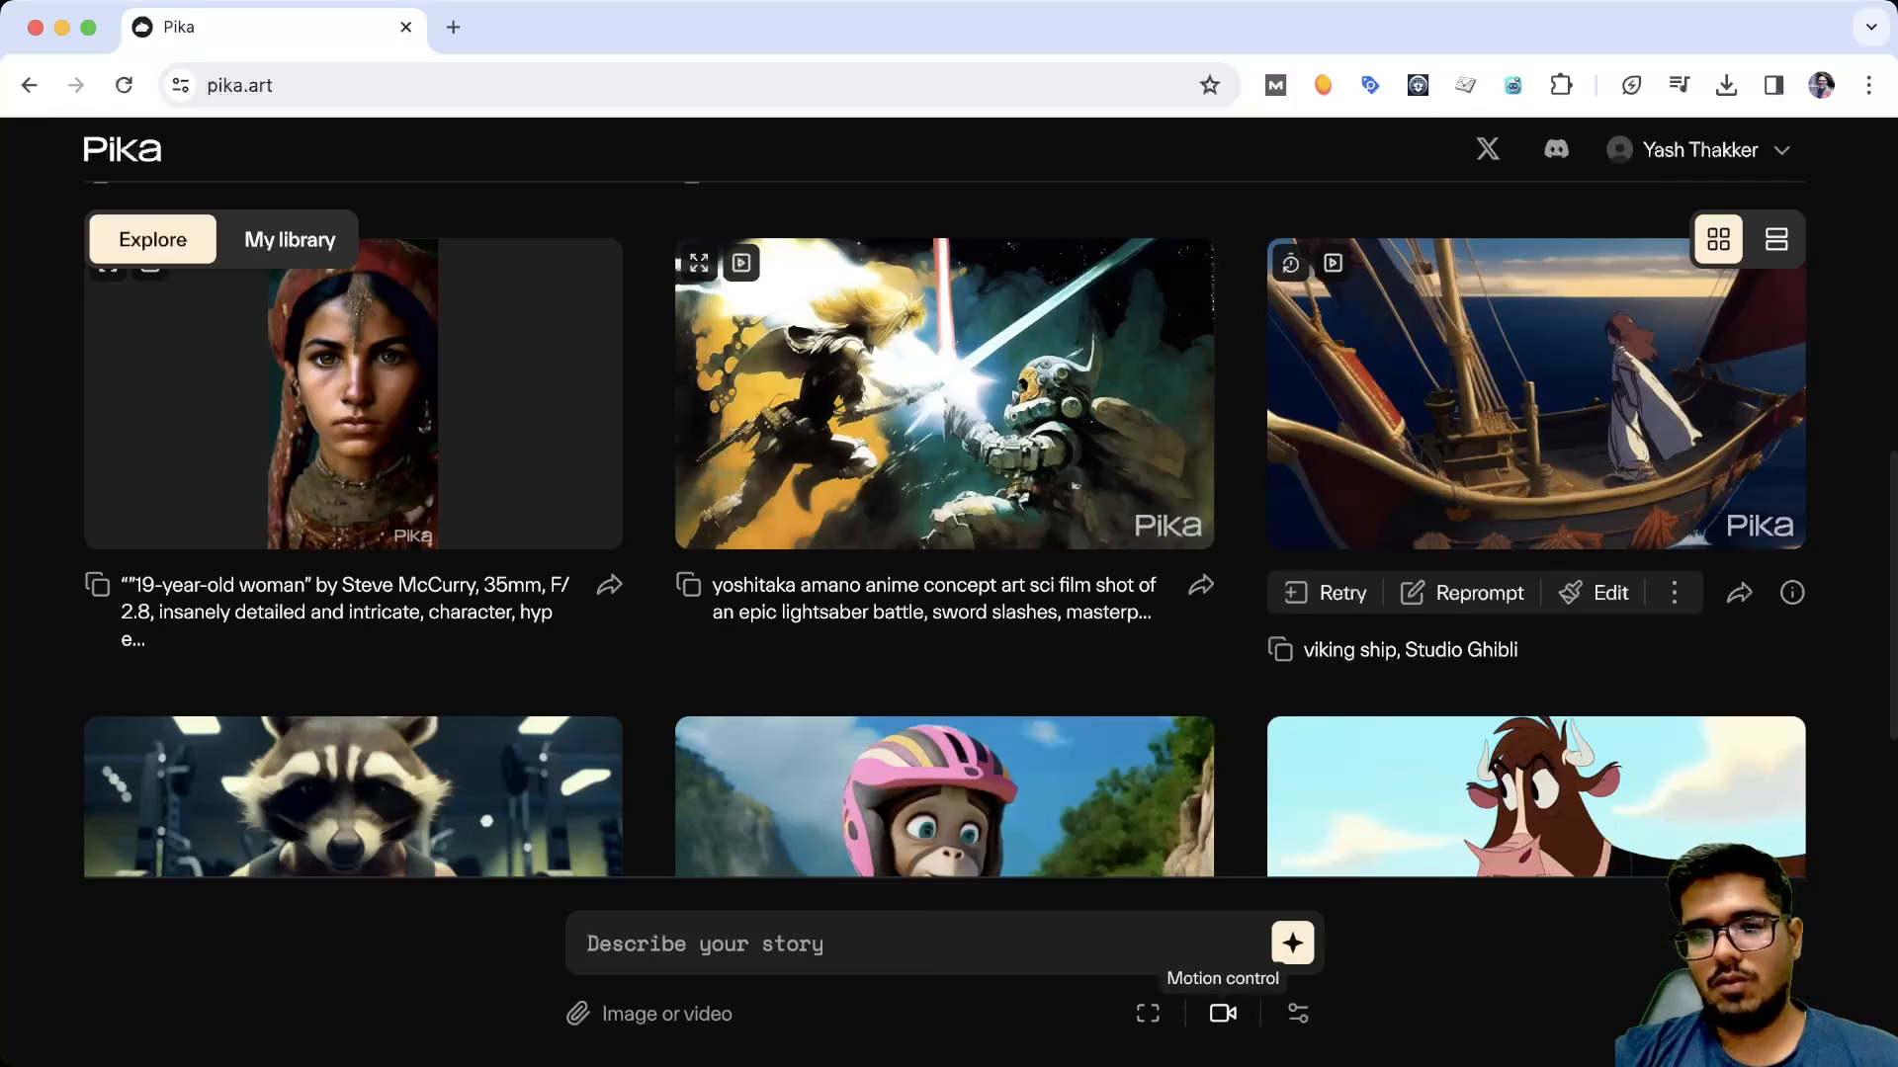
# Try the zoom-in and zoom-out camera options in the motion control settings, and leave both off
pyautogui.click(1222, 1013)
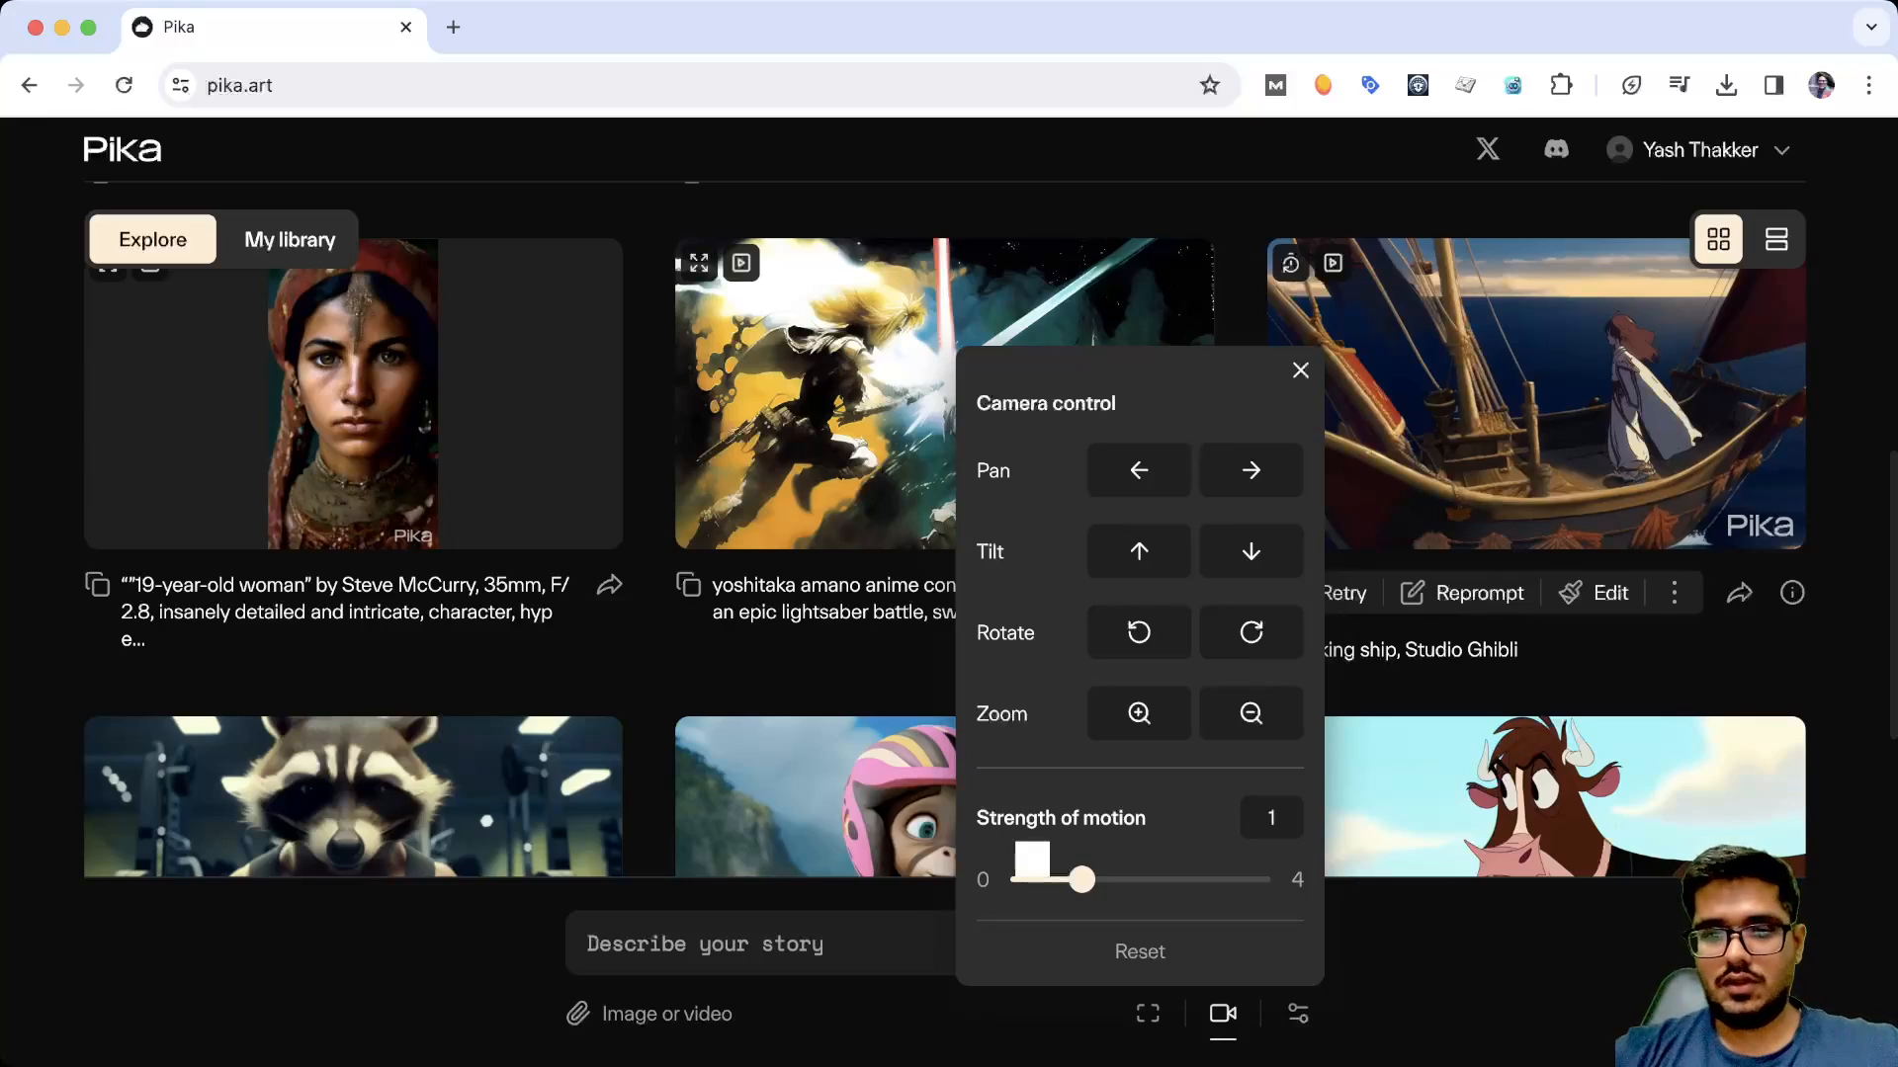
pyautogui.click(1138, 714)
pyautogui.click(1251, 714)
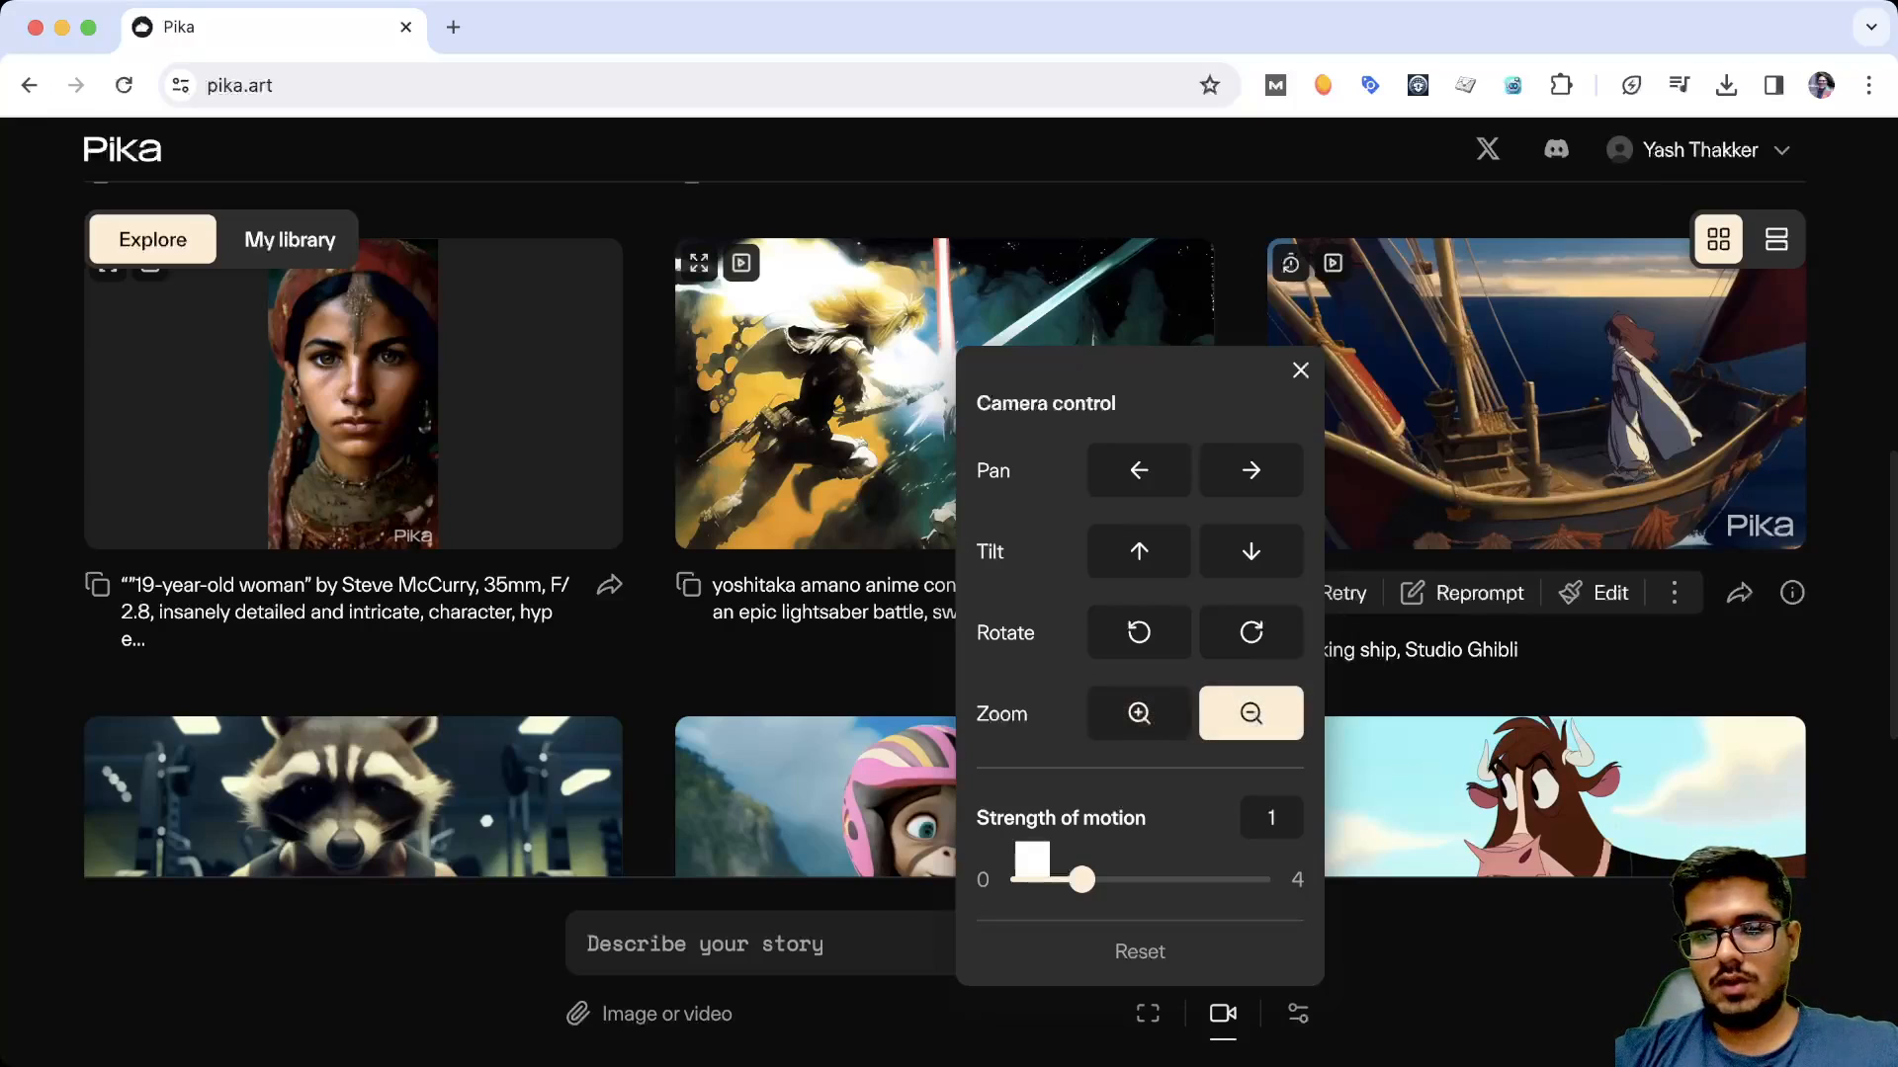
pyautogui.click(1138, 713)
pyautogui.click(1139, 714)
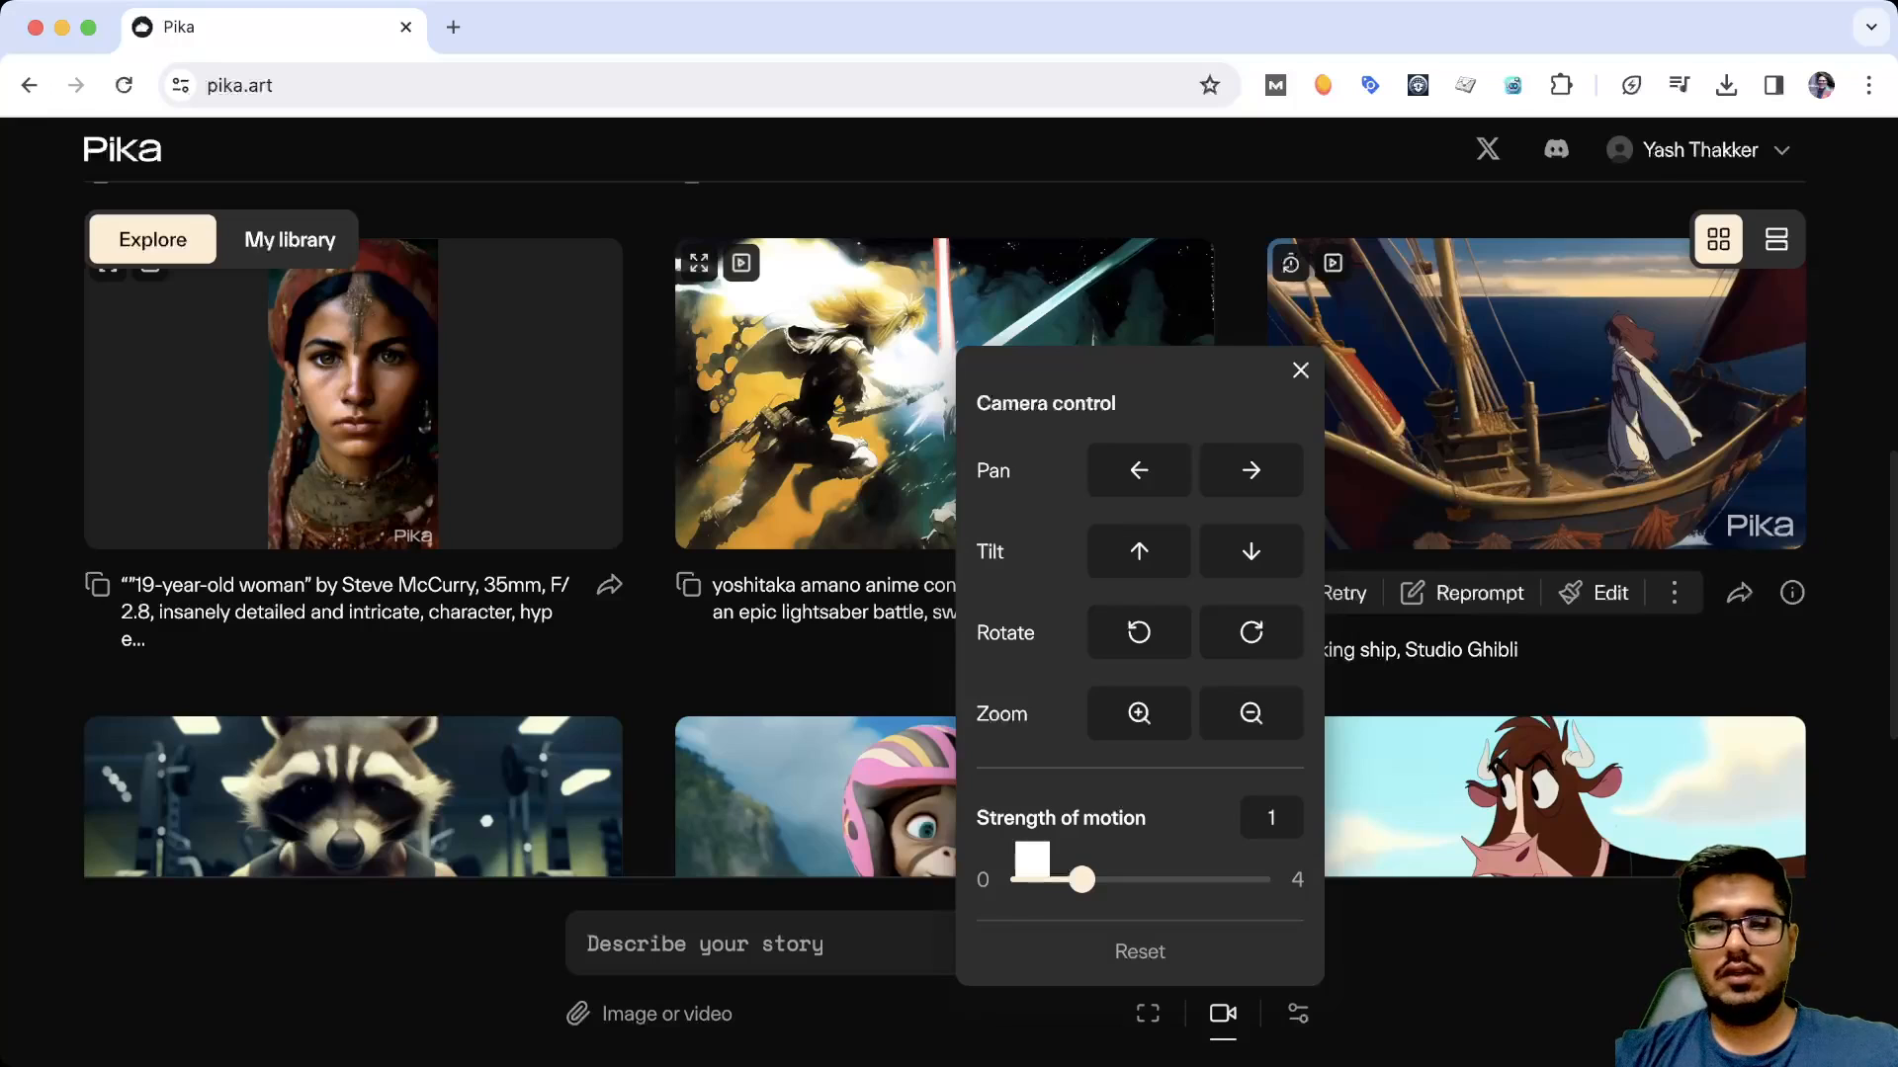
pyautogui.click(1223, 1013)
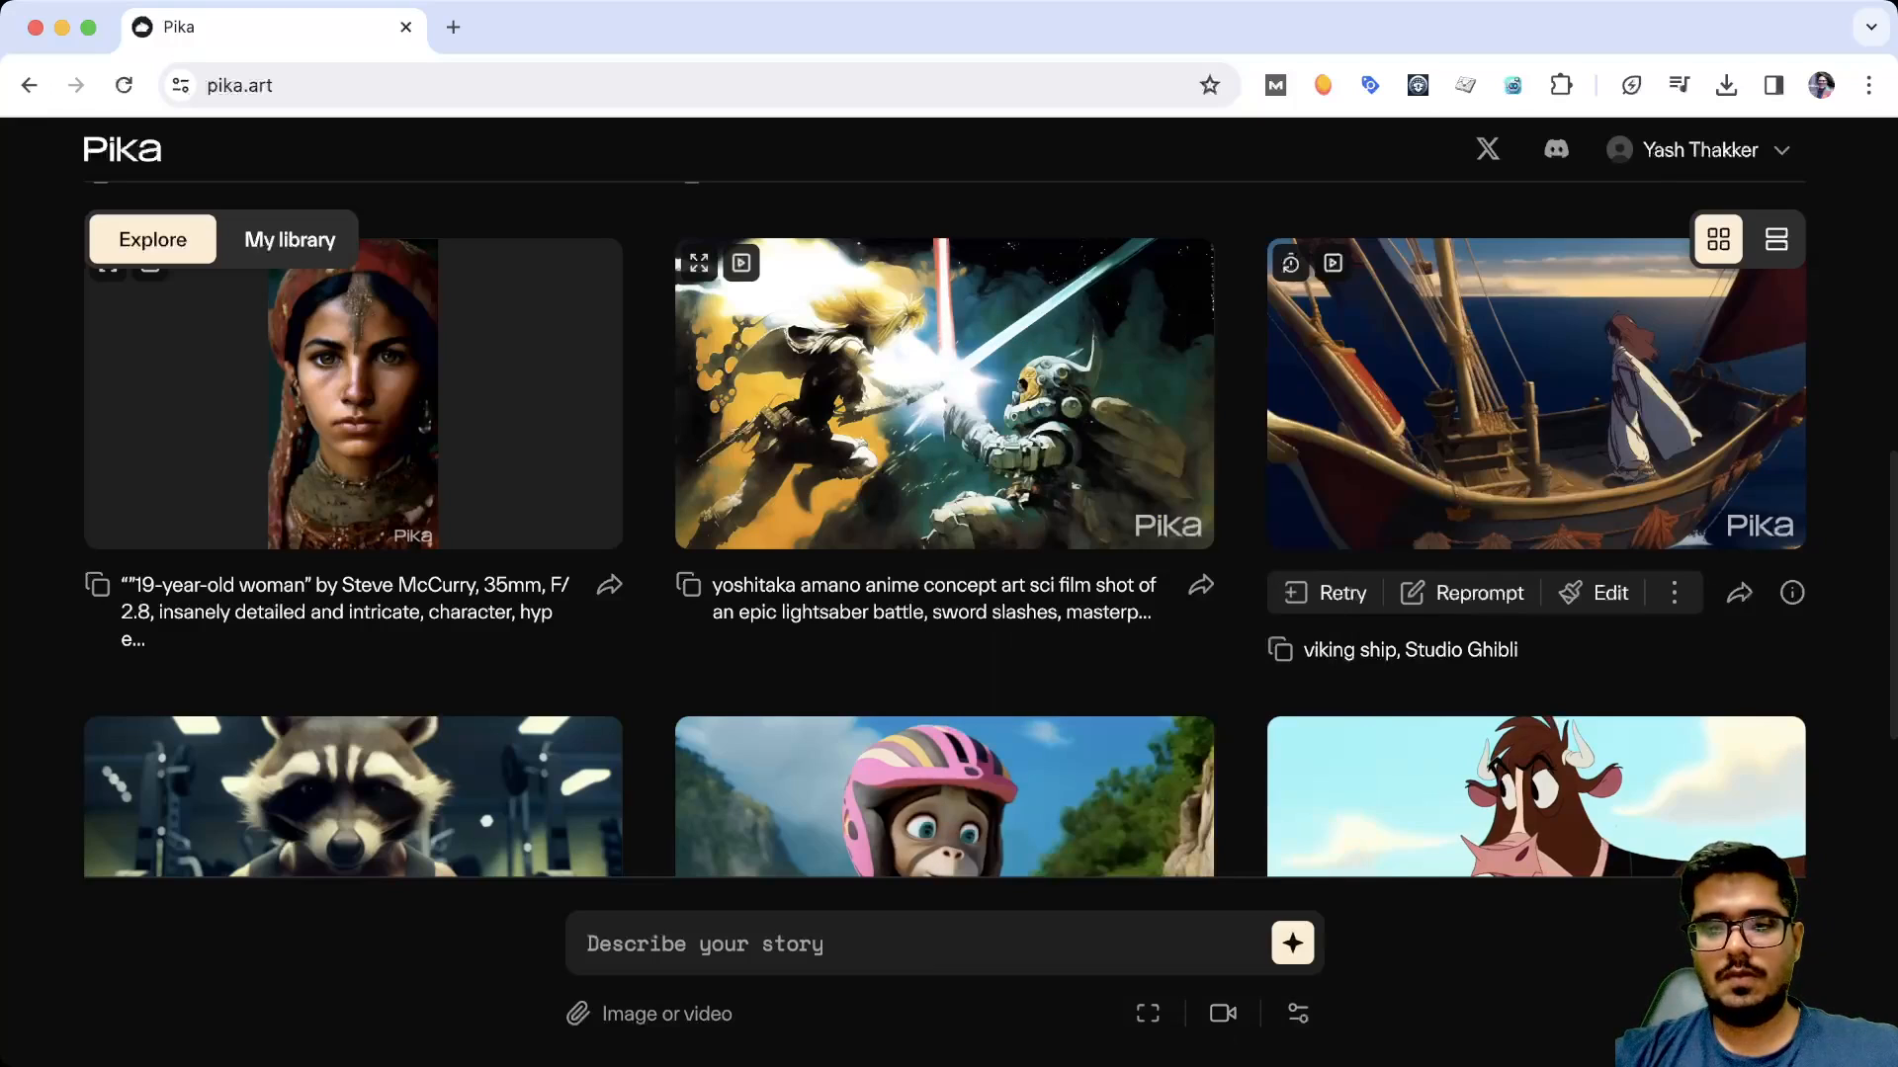
# Review the negative prompt, seed and text consistency settings
pyautogui.click(1297, 1013)
pyautogui.scroll(-1, 945, 540)
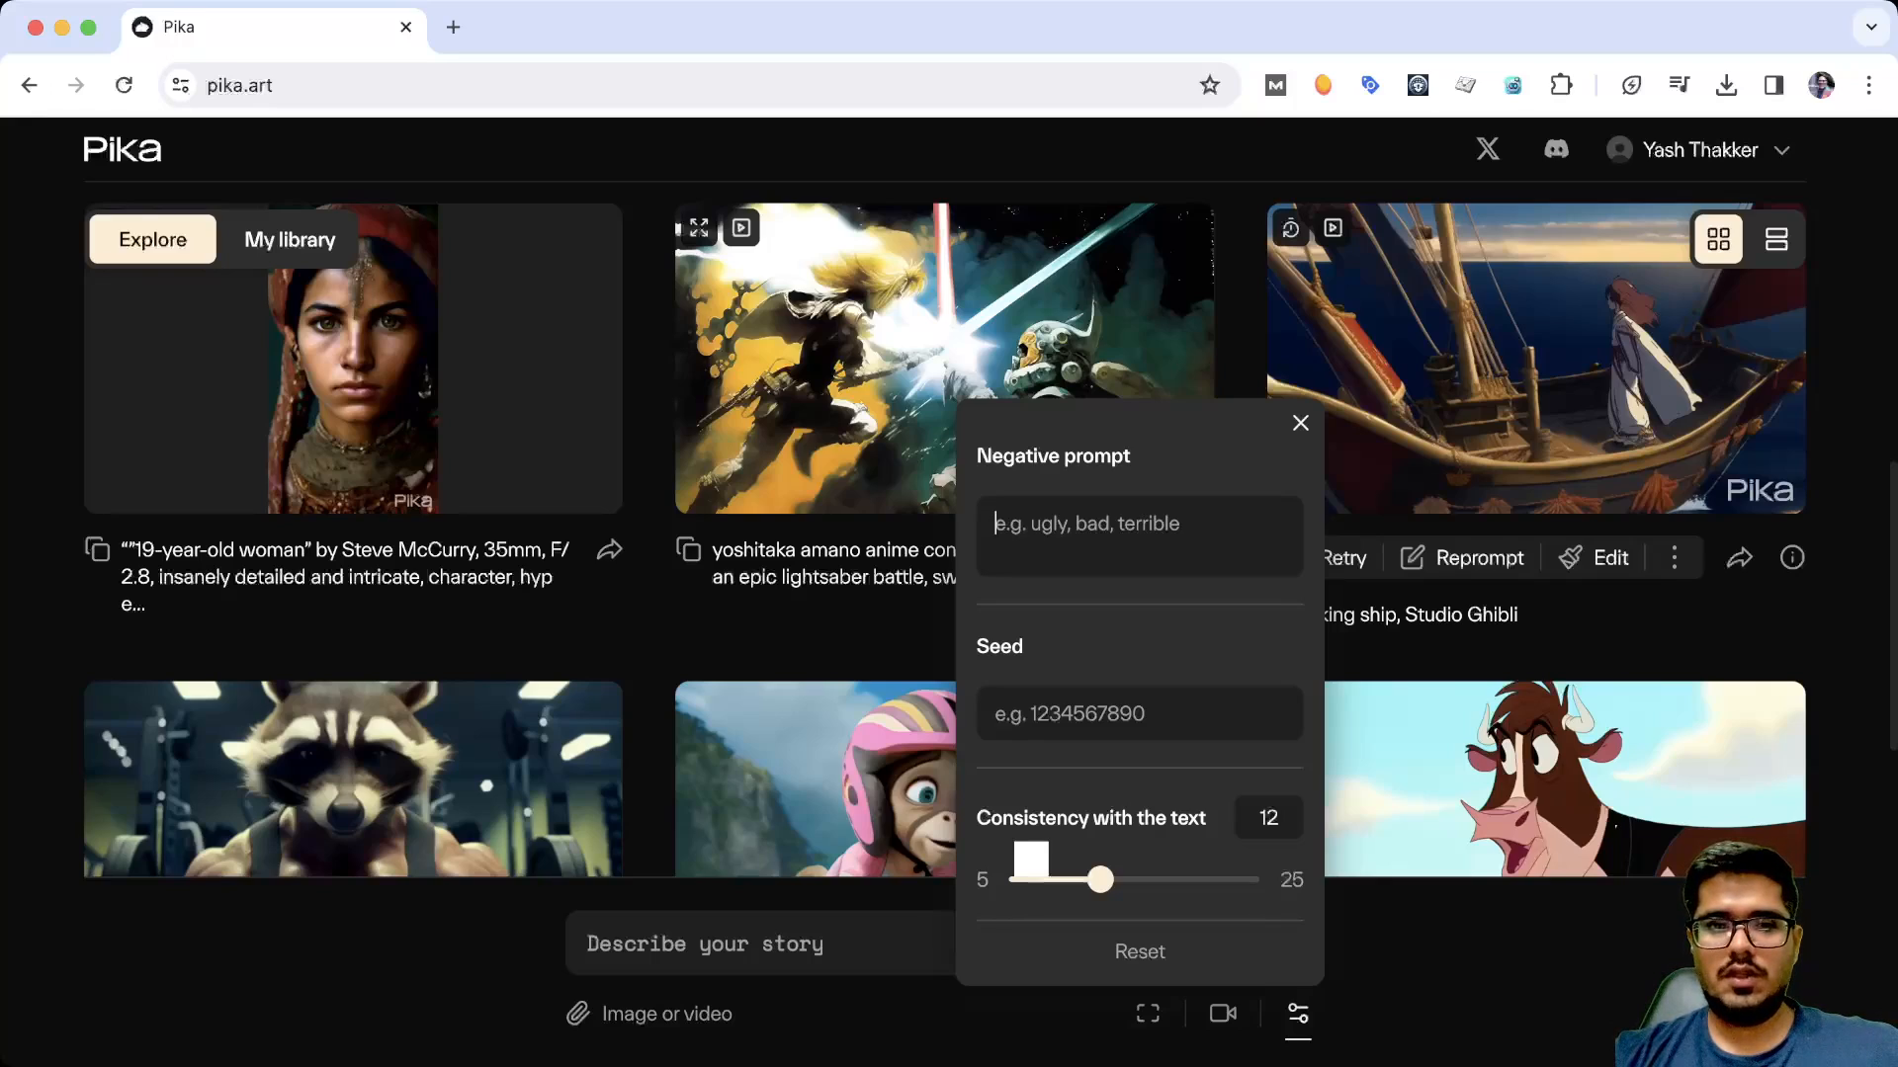
# Copy the prompt of the "dc marvel style, a super hero" gallery video into the story description
pyautogui.scroll(-5, 944, 751)
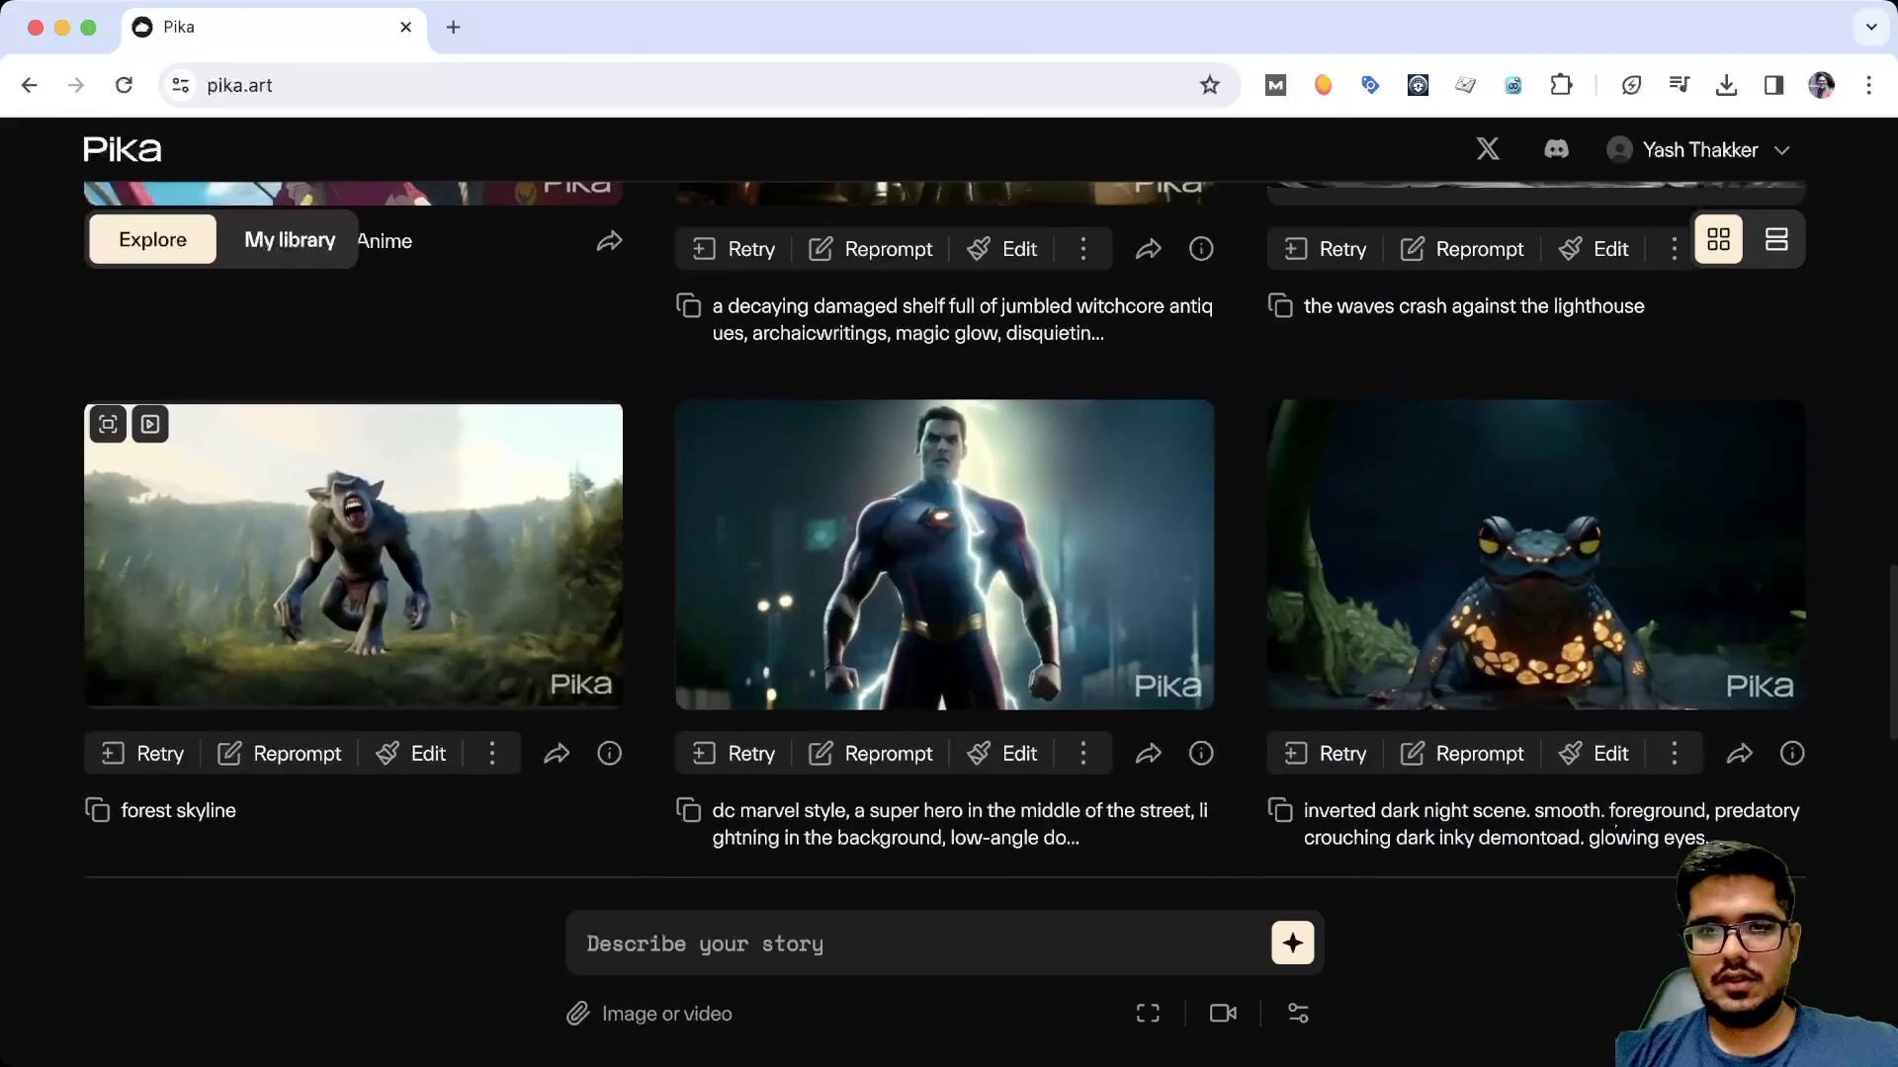
pyautogui.scroll(1, 944, 751)
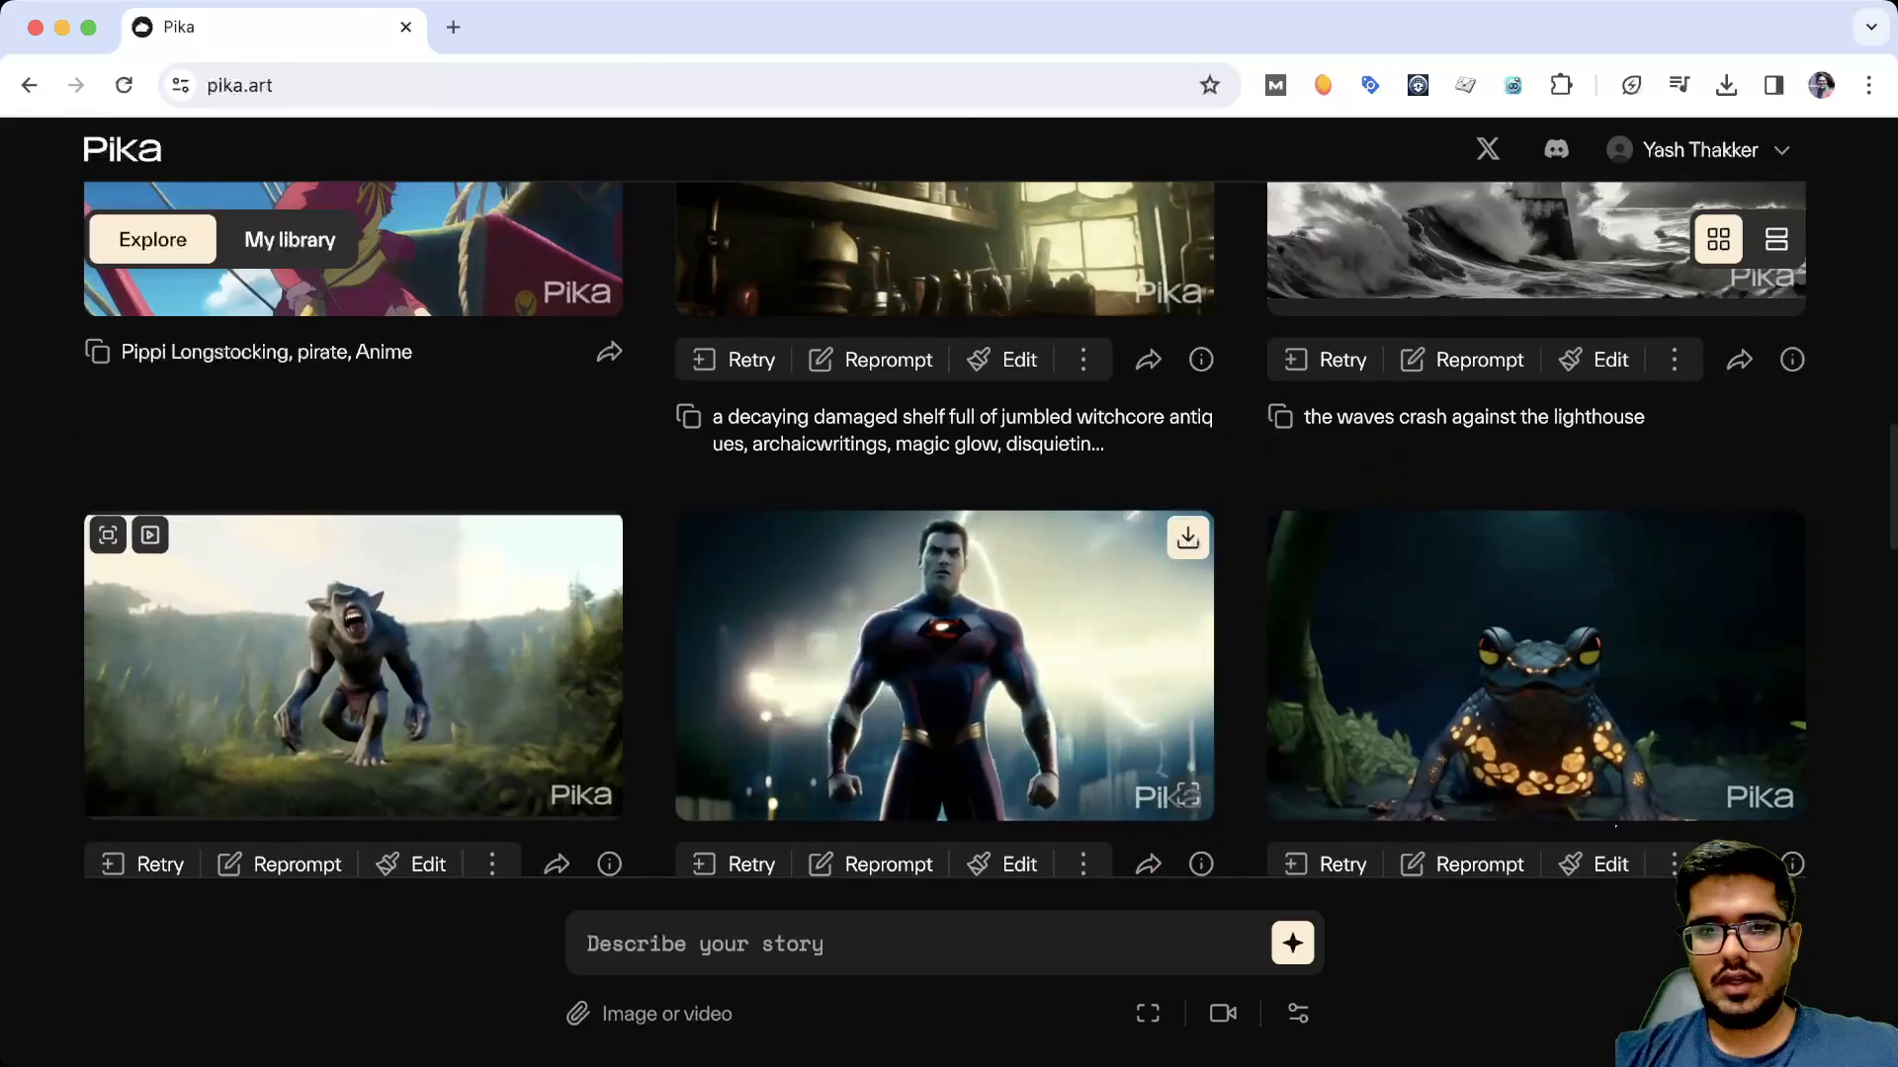
pyautogui.scroll(-1, 944, 752)
pyautogui.scroll(-3, 944, 514)
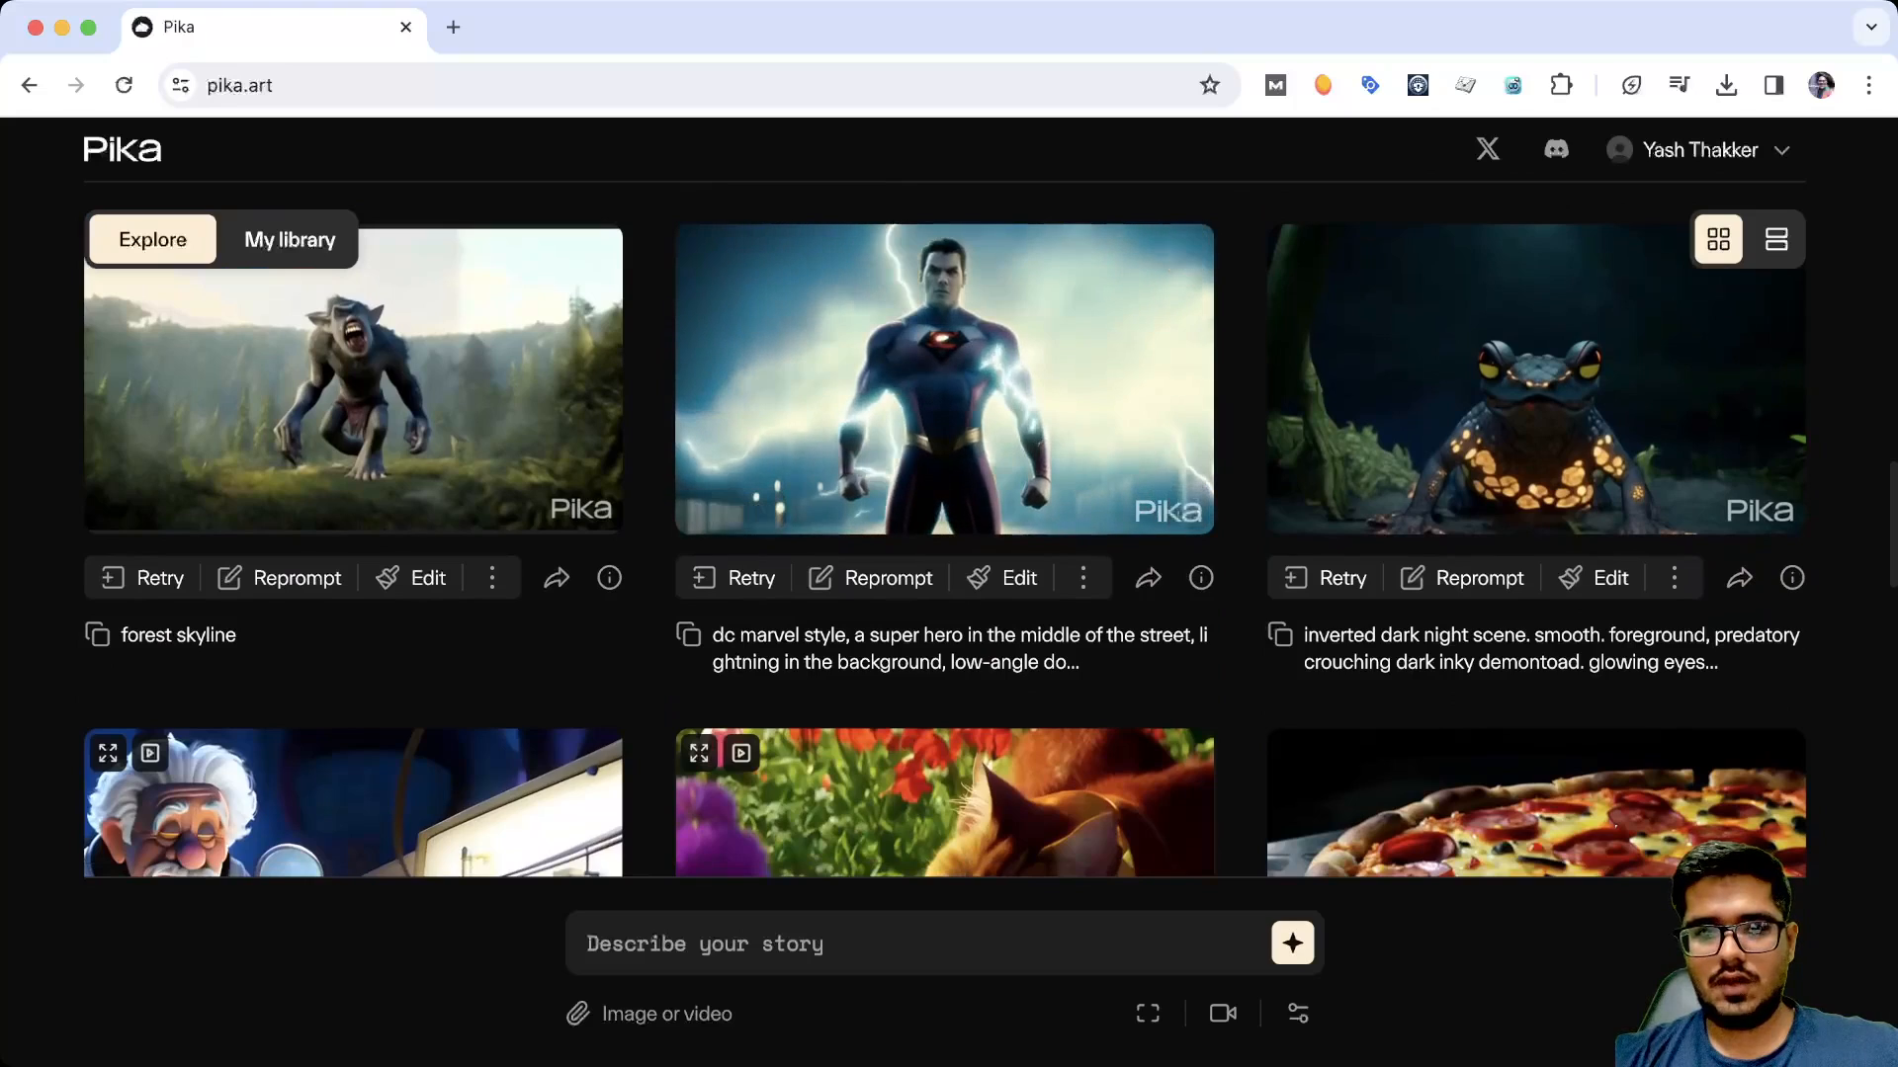
pyautogui.click(688, 635)
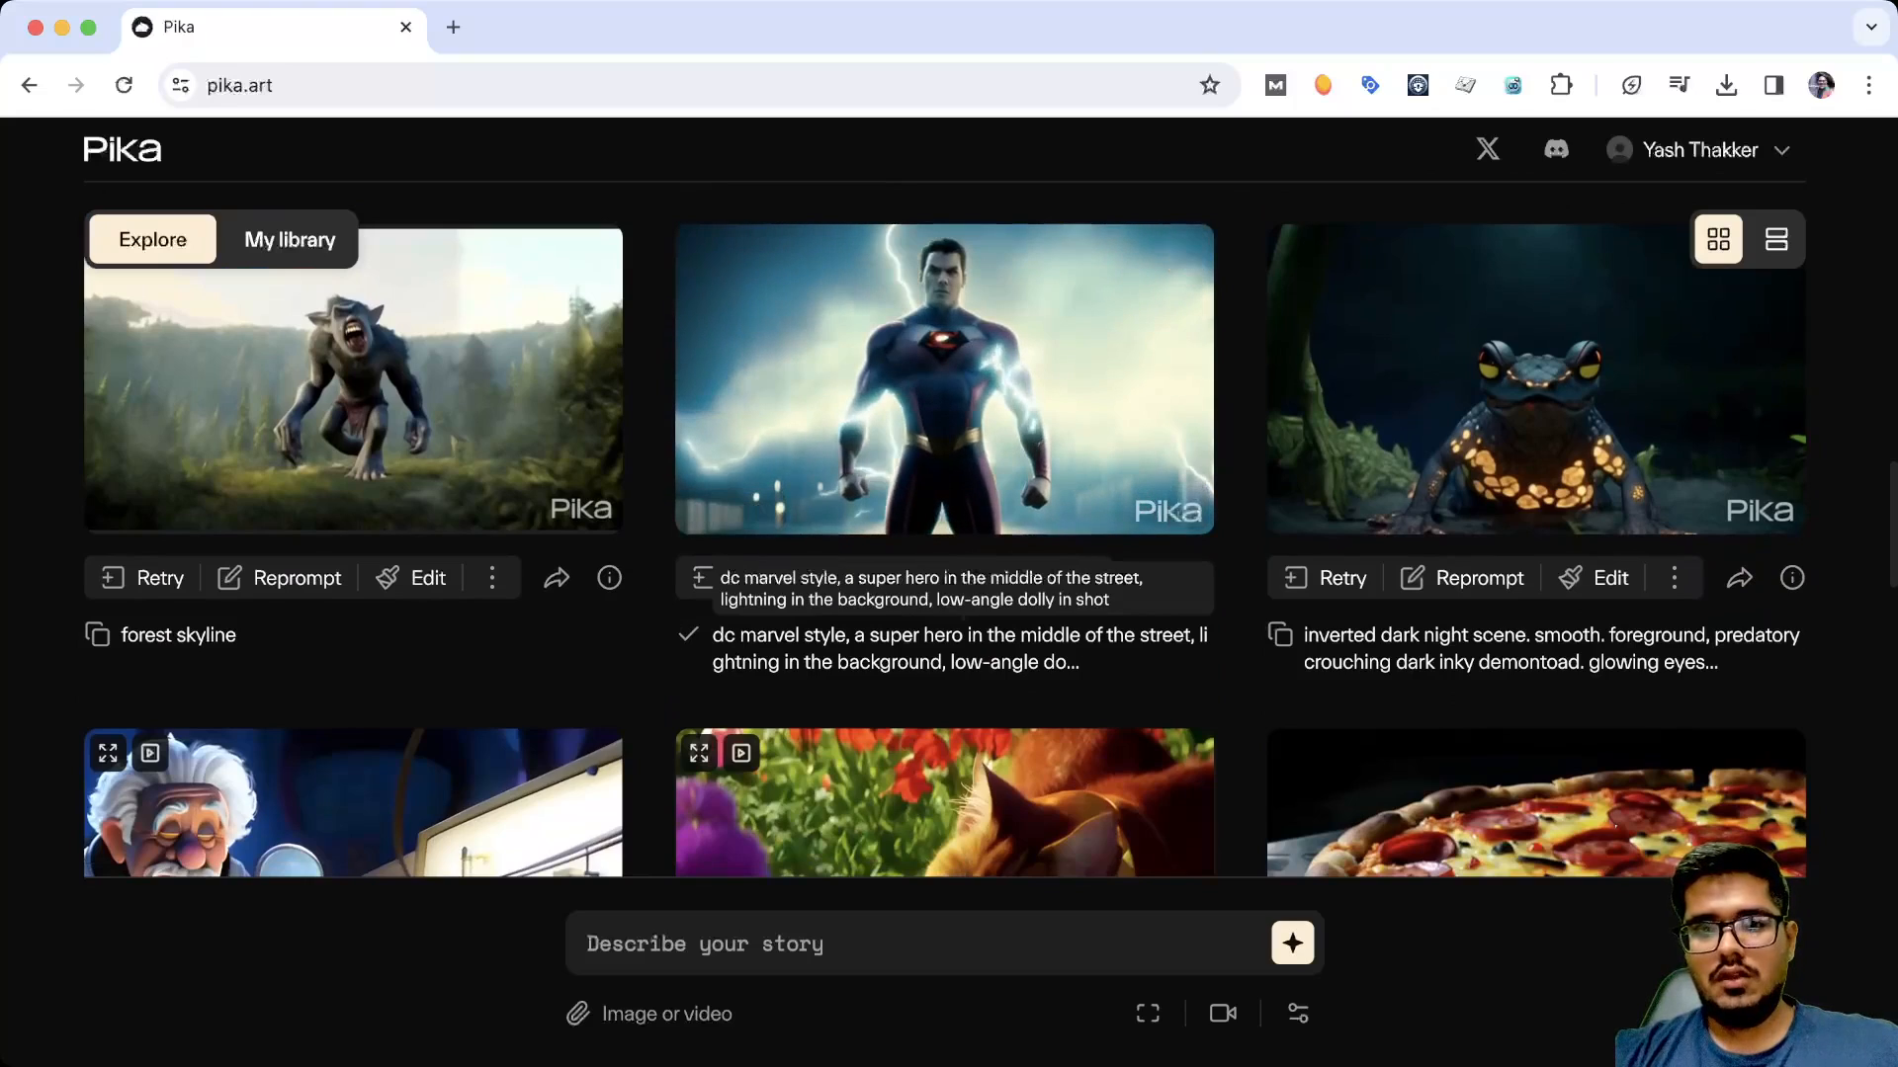
pyautogui.click(889, 943)
pyautogui.press('super+v')
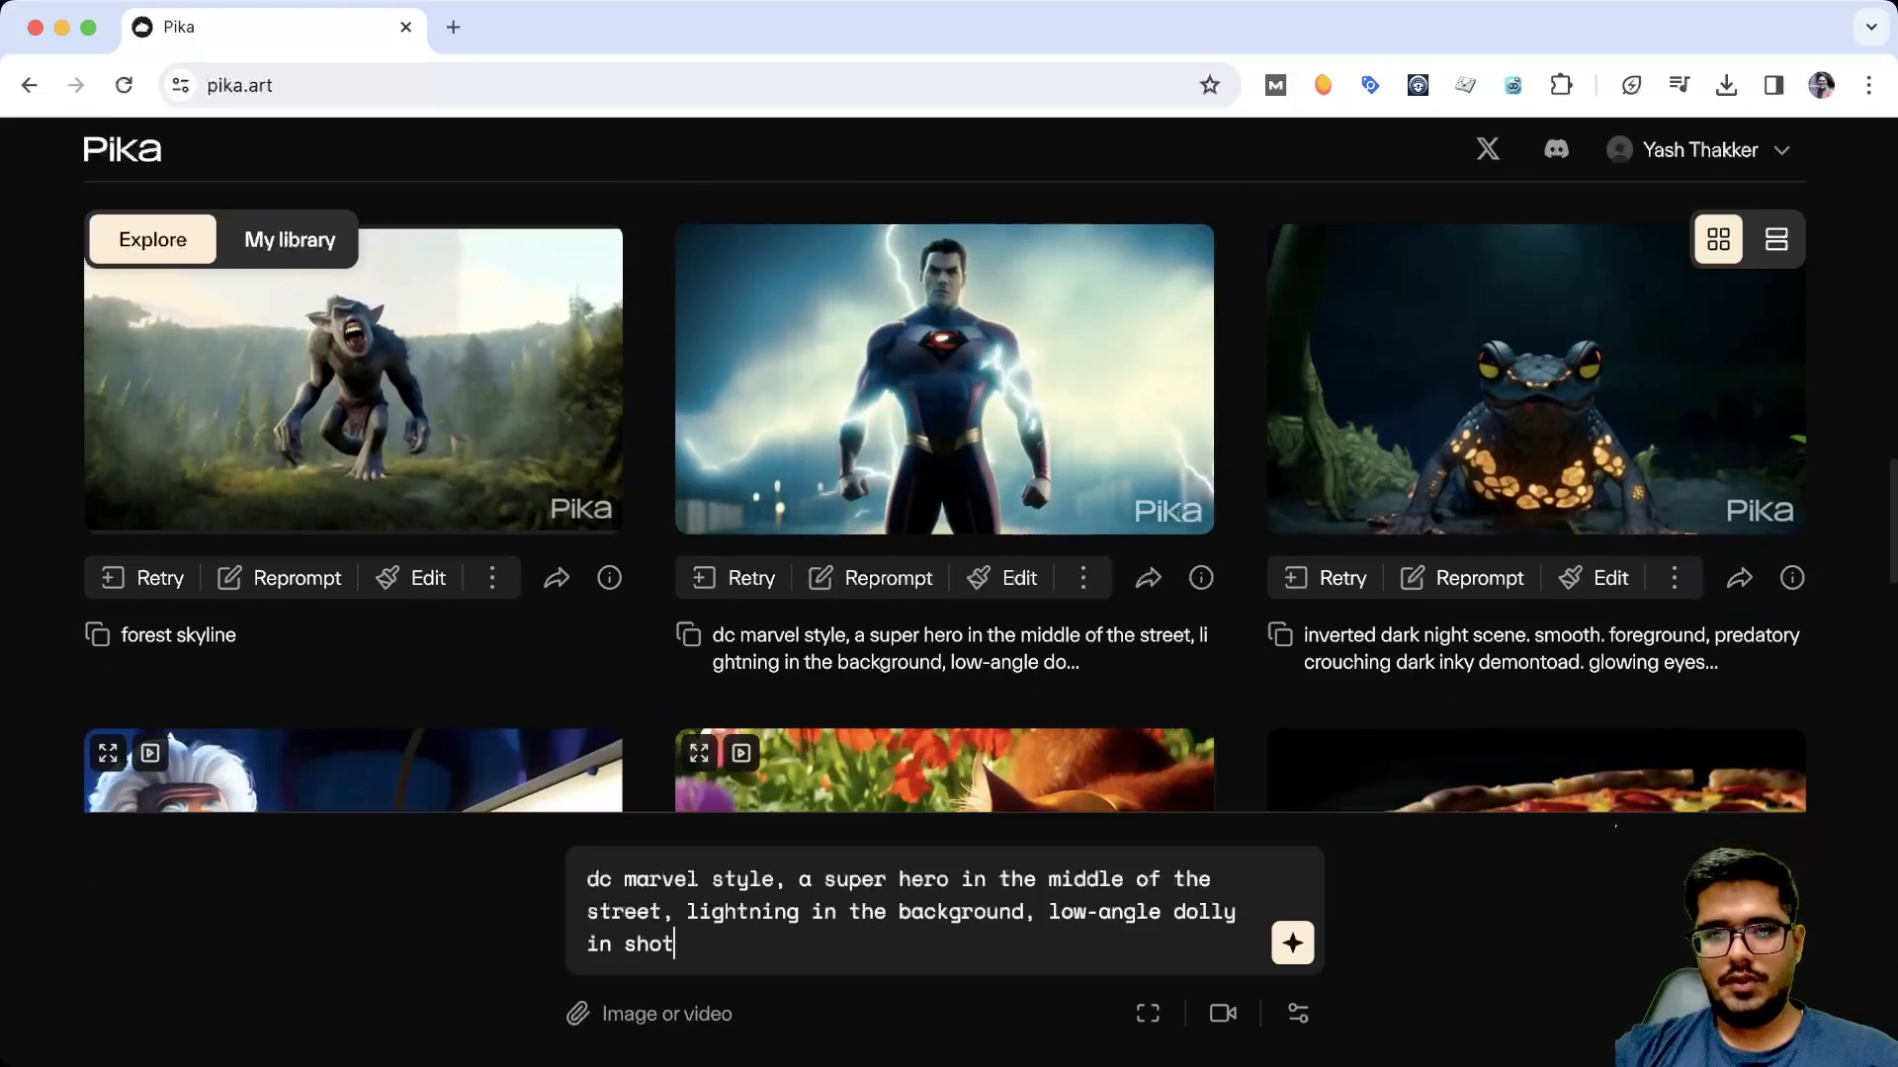
# Change the prompt to "cartoon style, a super hero in the middle of the mountains, lightning in the foreground, low-angle dolly in shot"
pyautogui.click(935, 911)
pyautogui.click(887, 878)
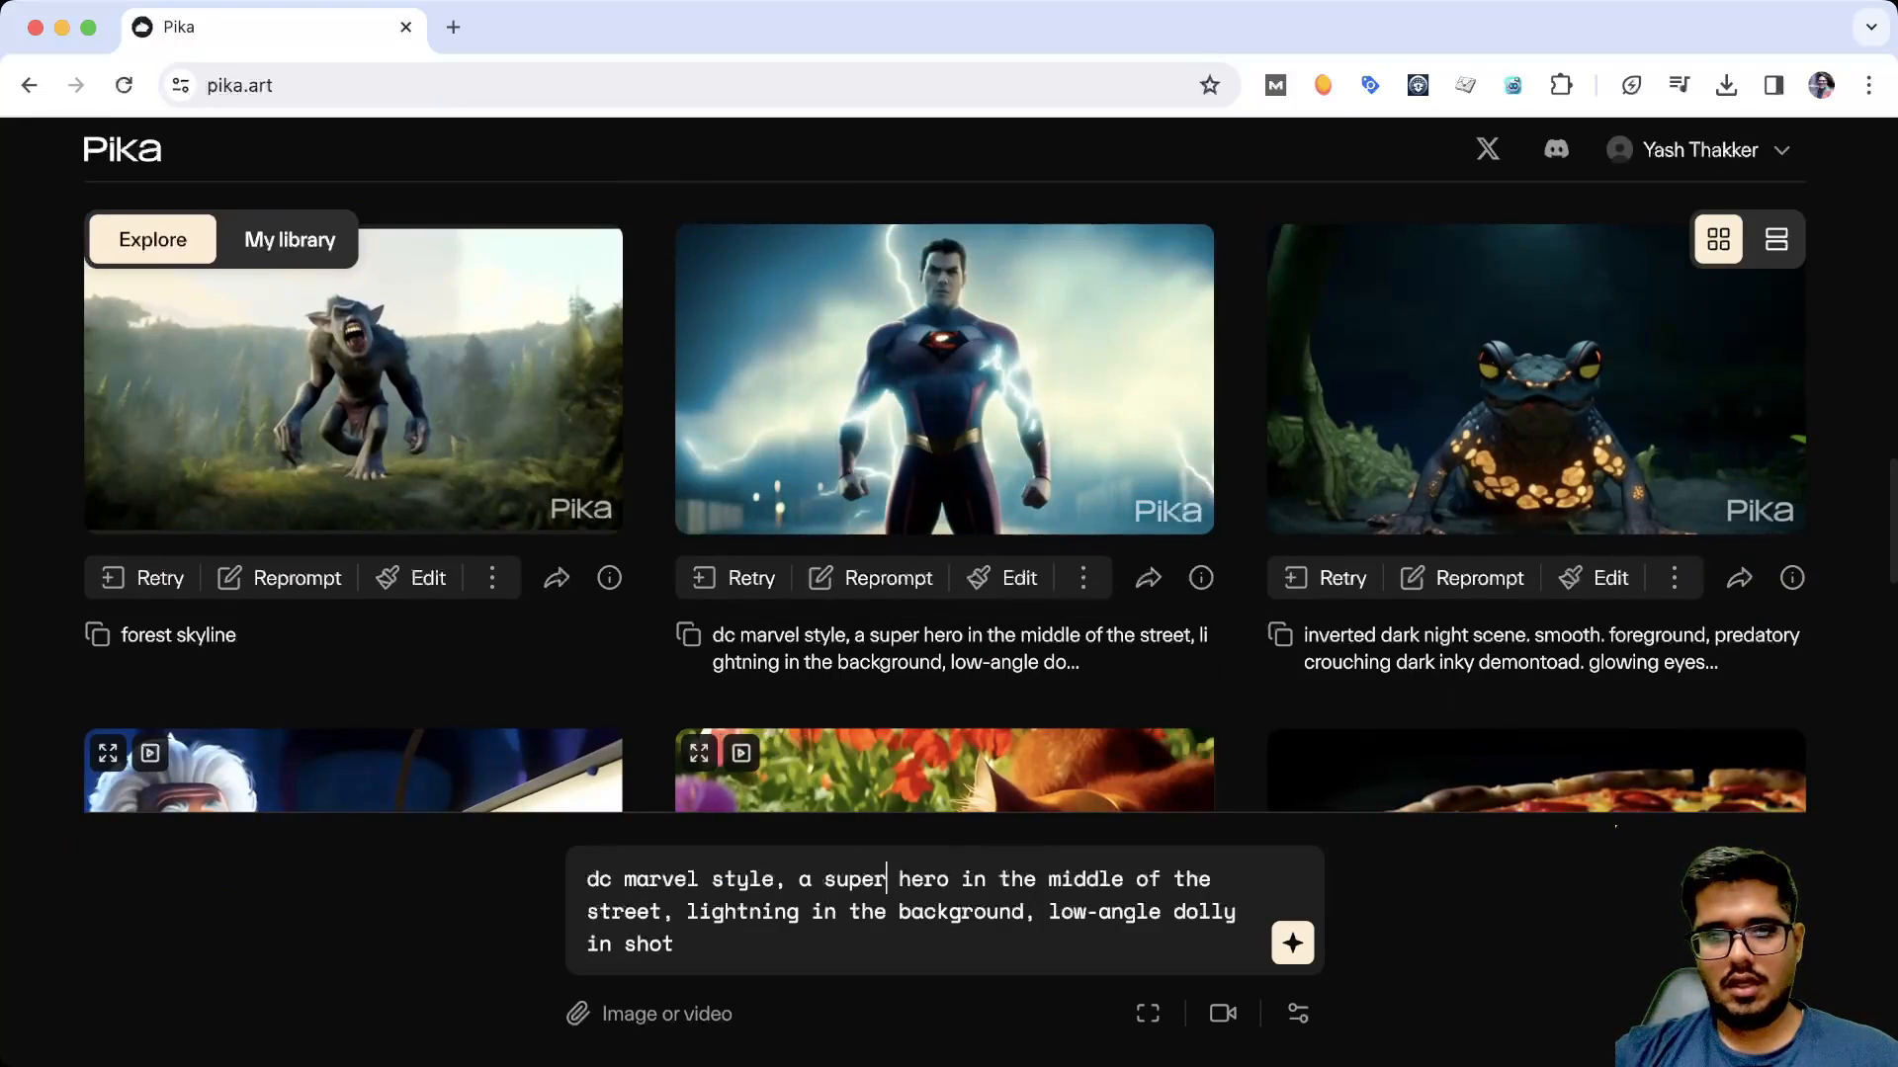
pyautogui.click(824, 878)
pyautogui.click(798, 879)
pyautogui.click(886, 878)
pyautogui.hotkey('alt', 'Left')
pyautogui.hotkey('alt', 'Left')
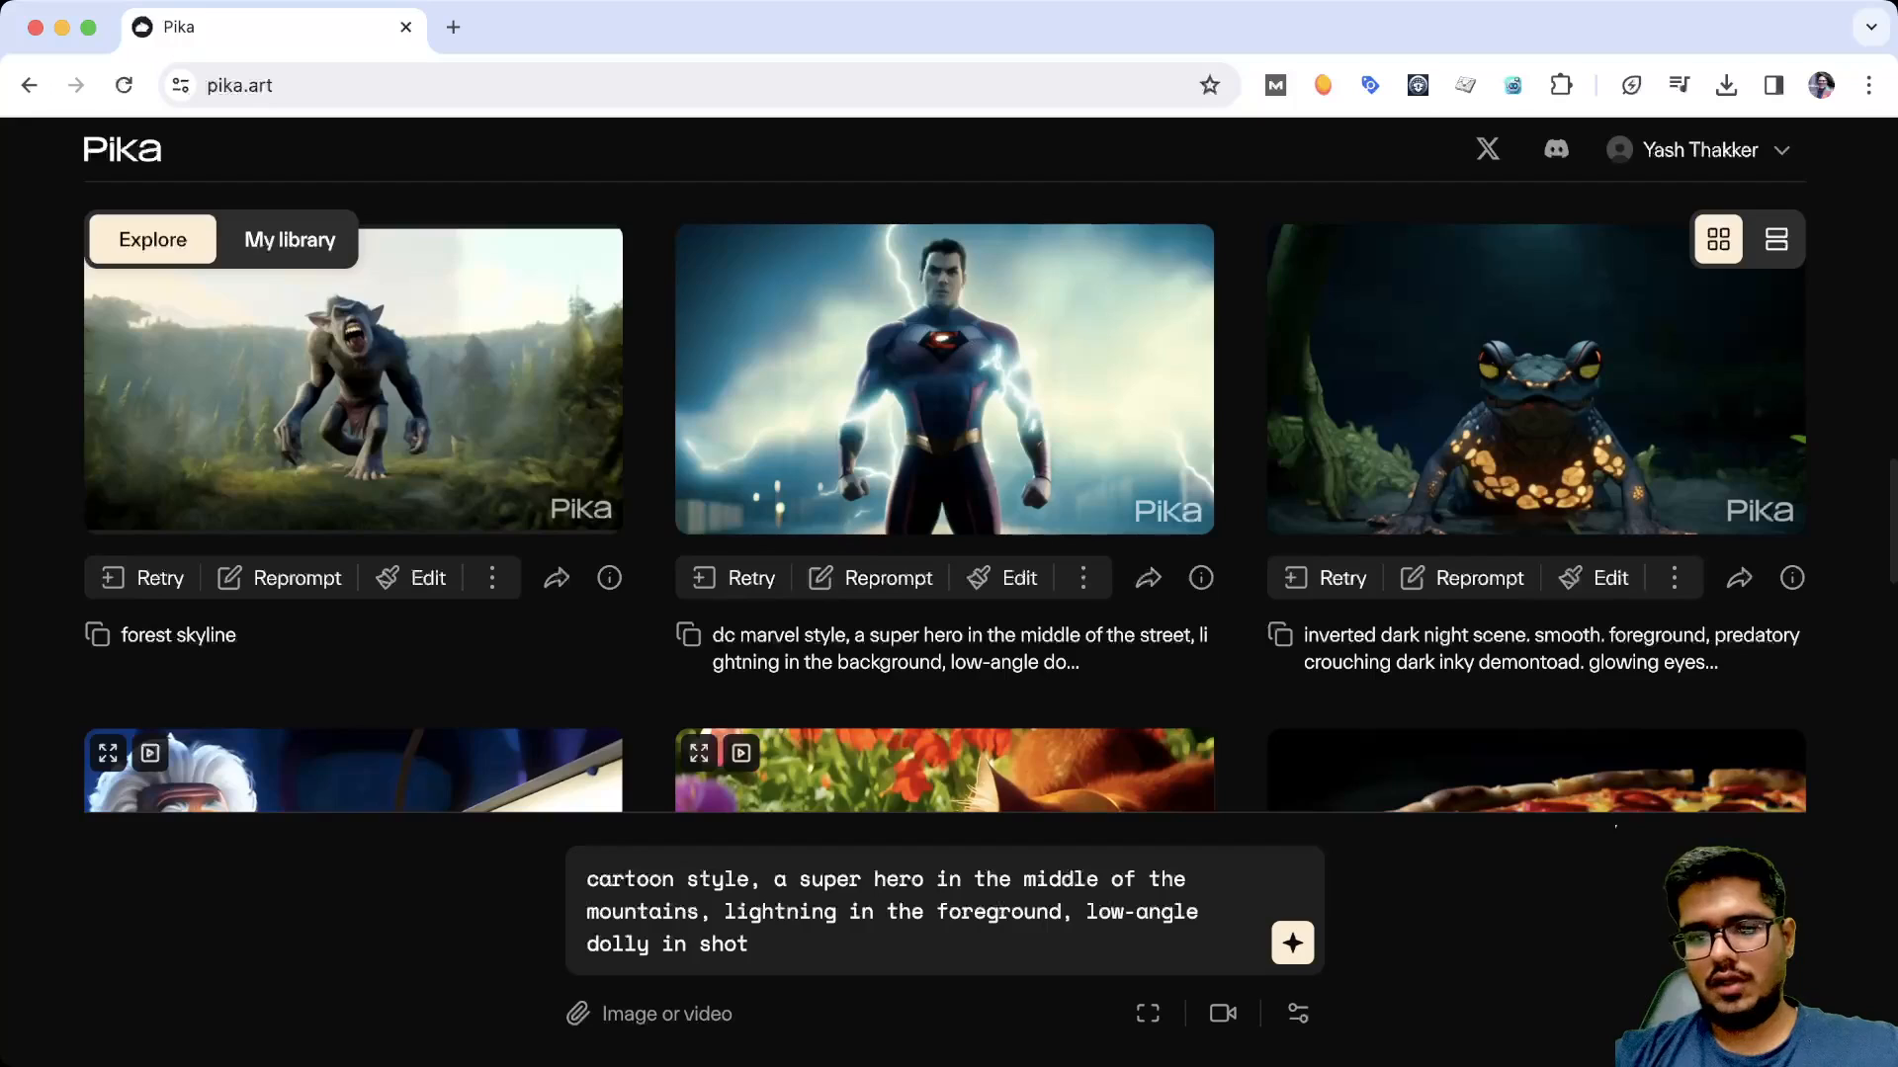
# Generate the video from the edited prompt and check its progress in the library
pyautogui.click(749, 944)
pyautogui.press('Return')
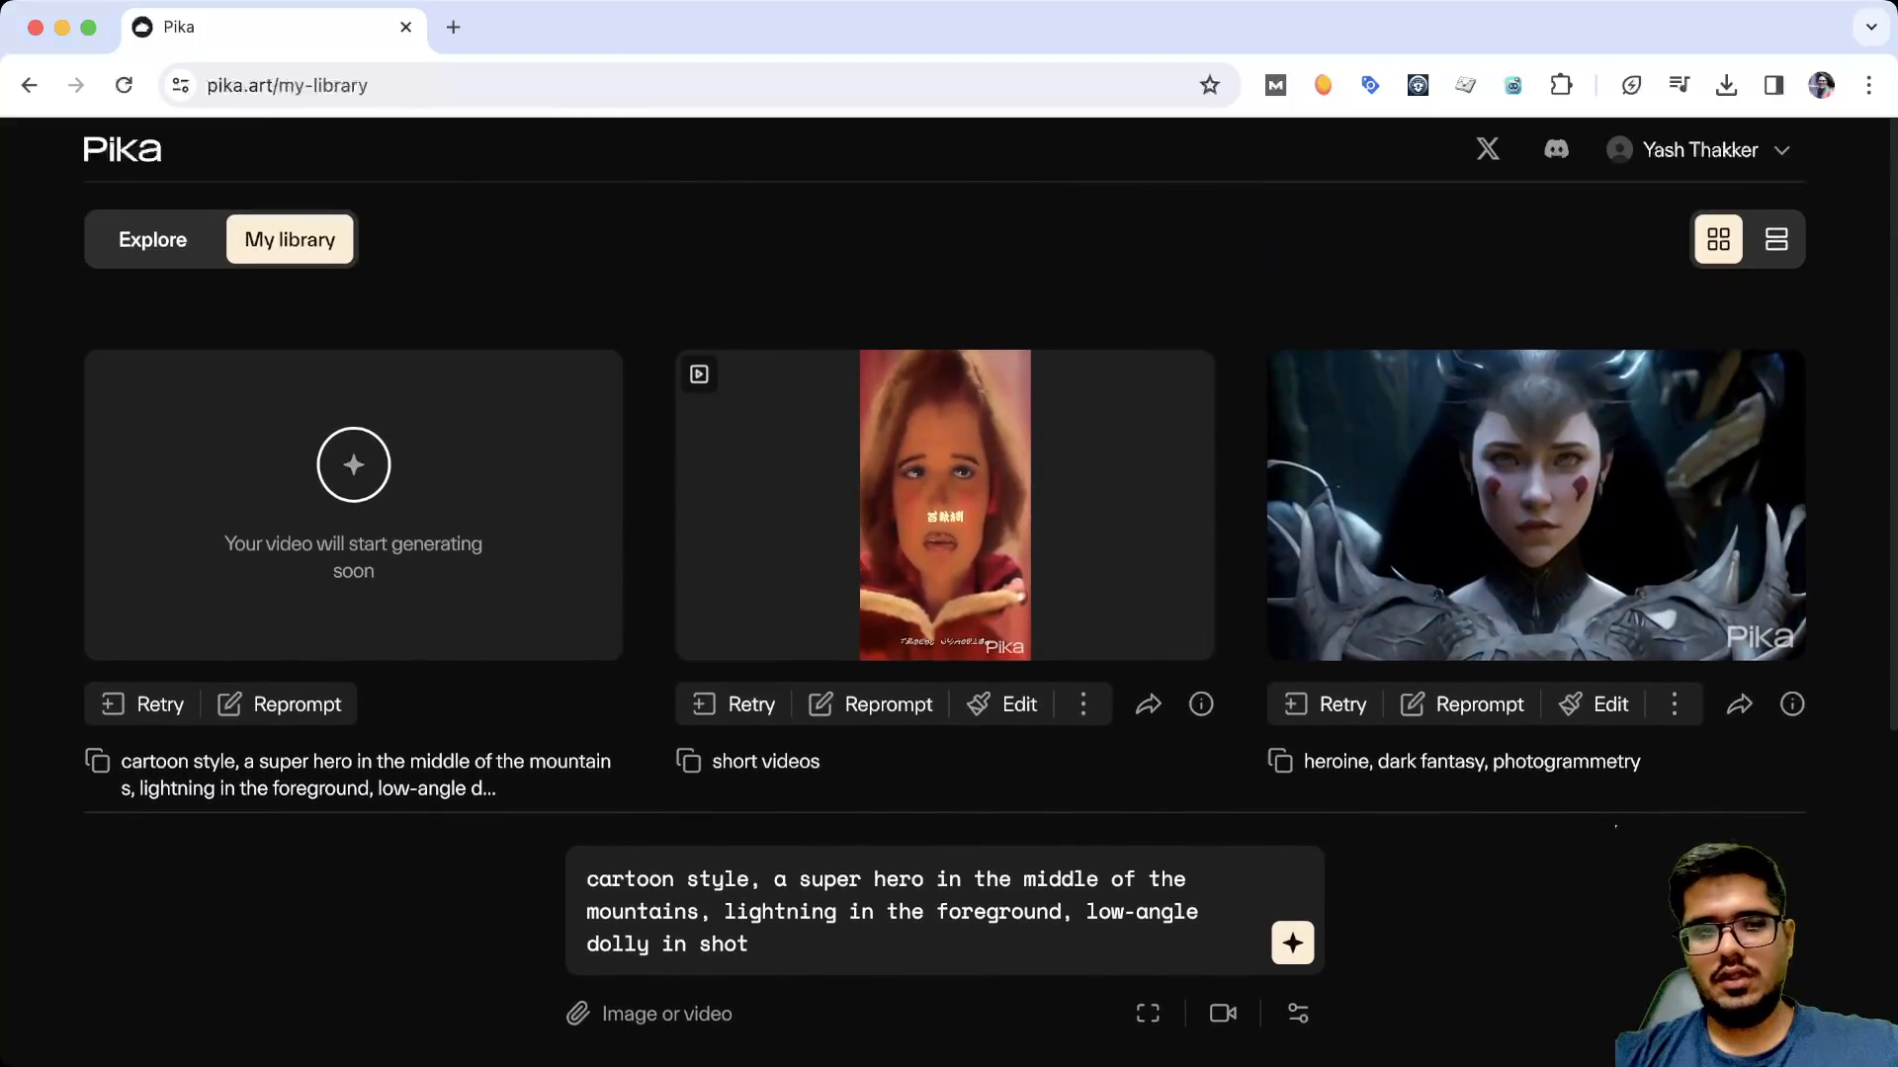
pyautogui.scroll(-2, 945, 506)
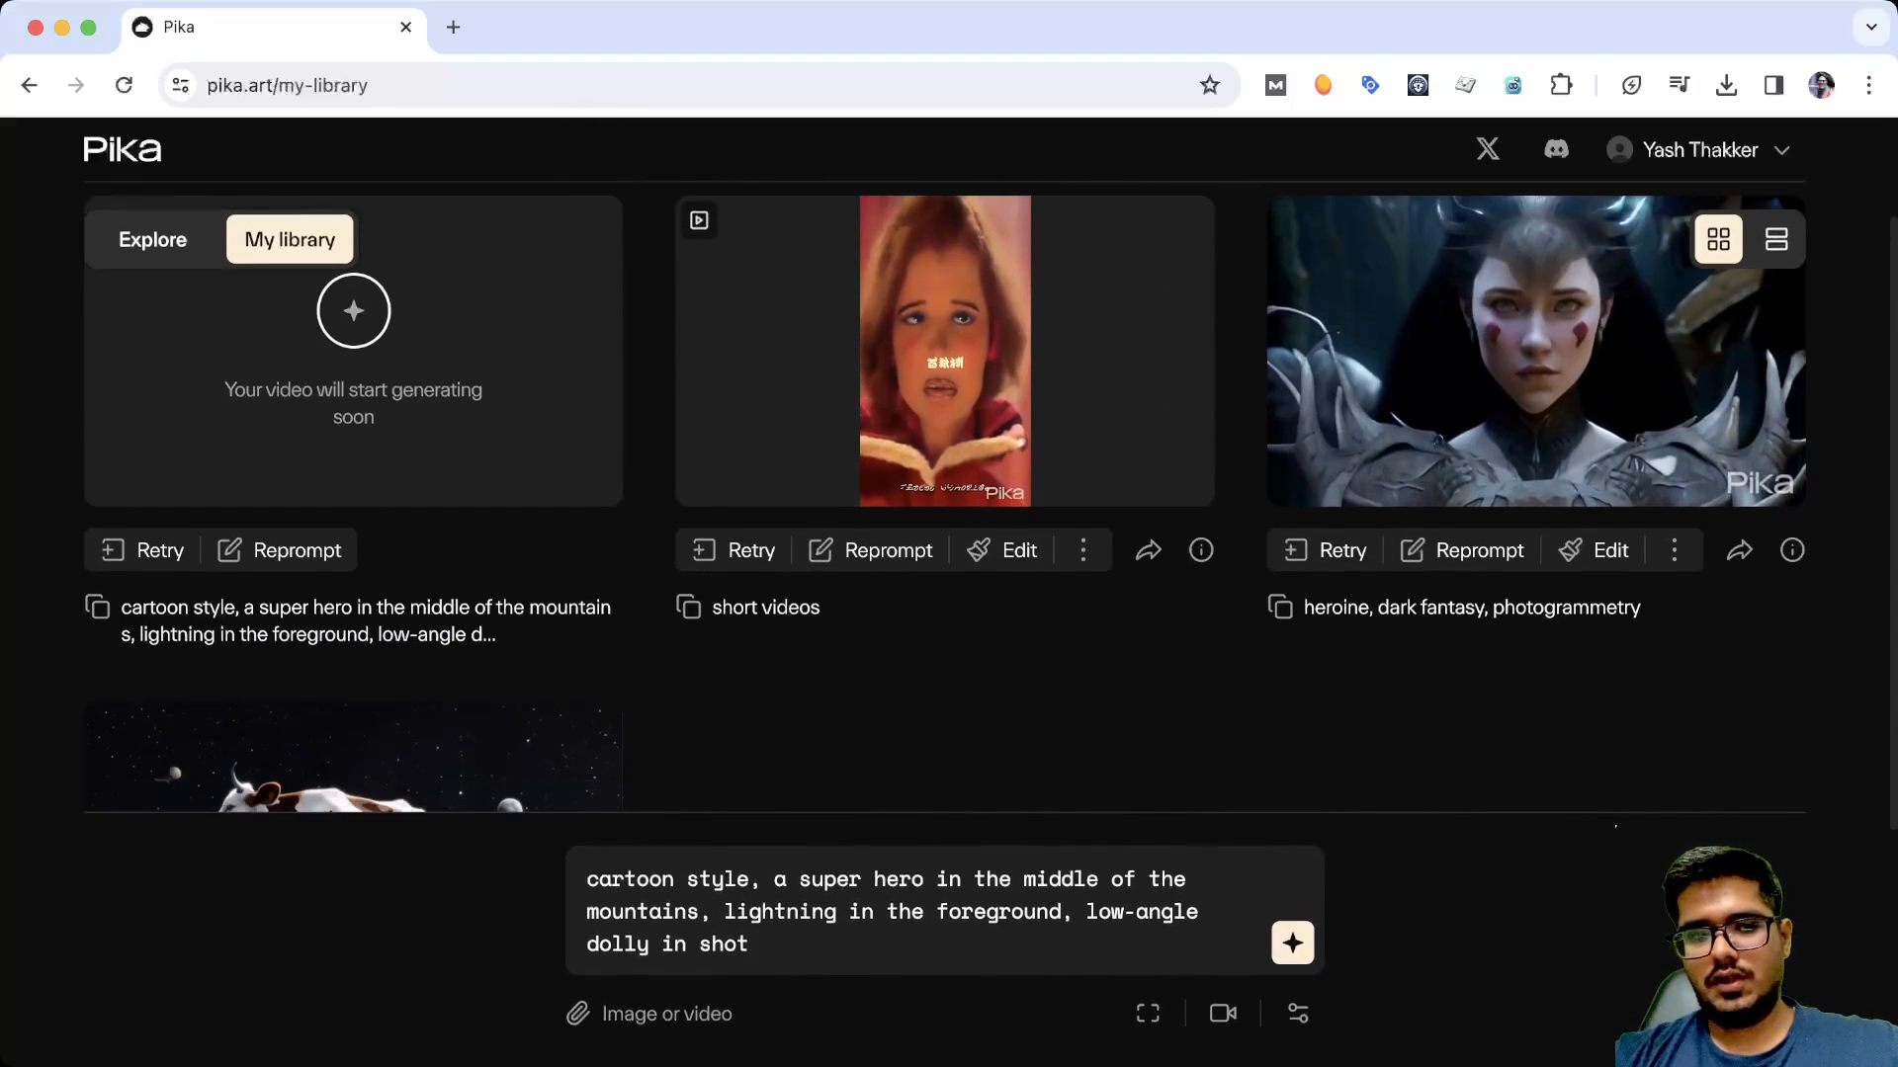
pyautogui.scroll(1, 366, 620)
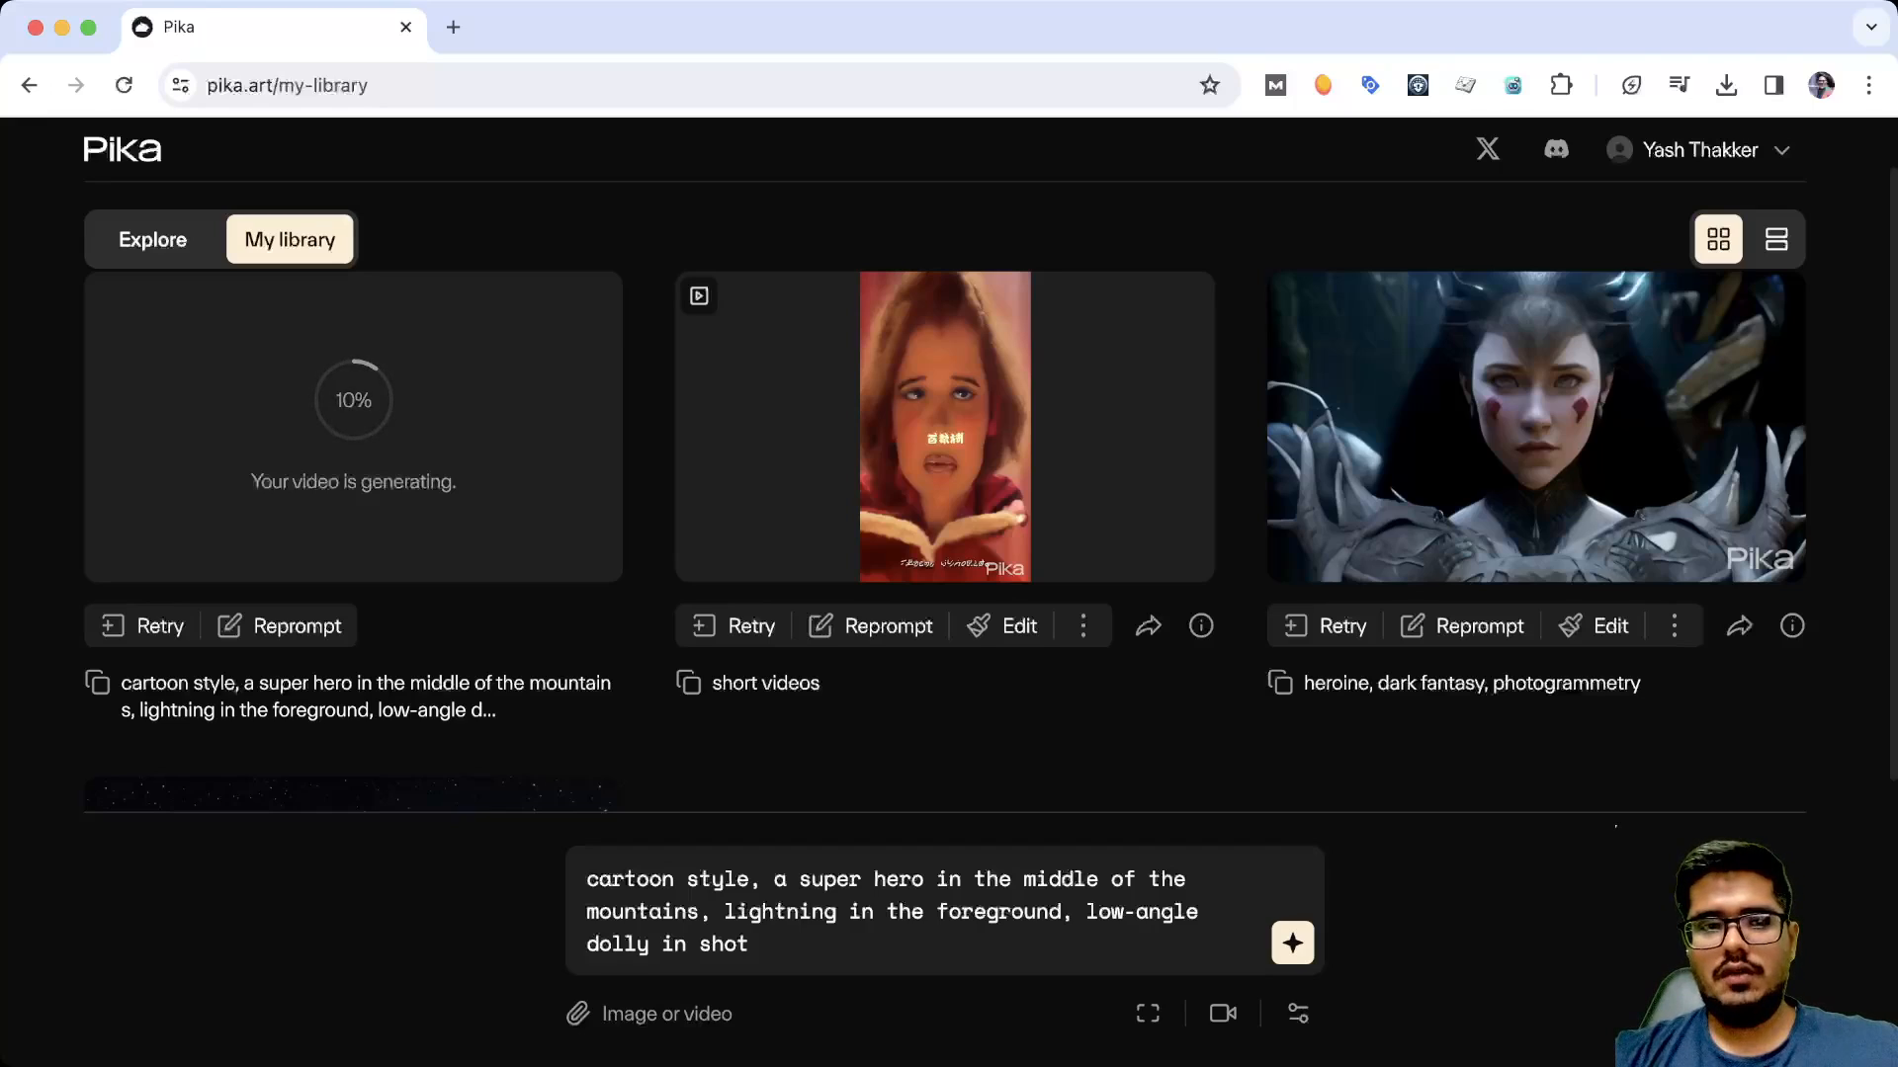
# Return to the Explore gallery and look through more example videos and prompts while the video generates
pyautogui.click(153, 240)
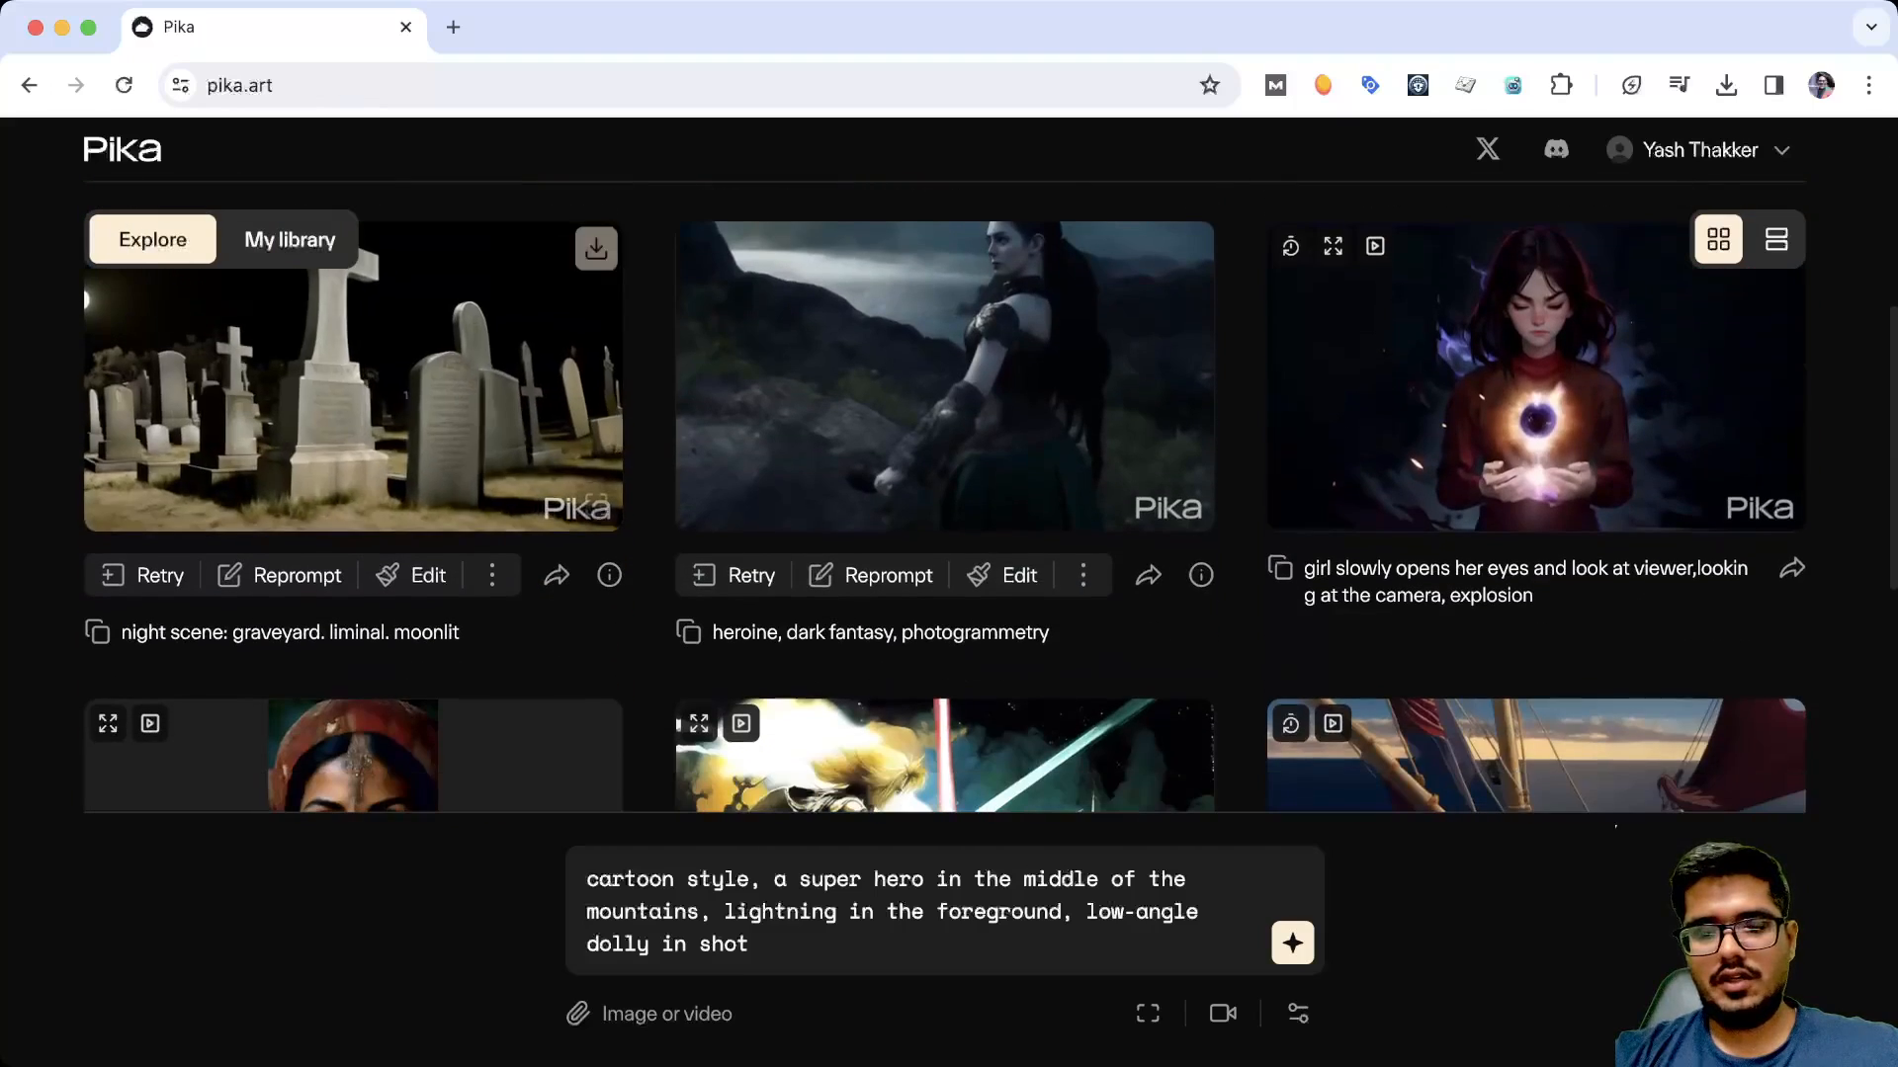
pyautogui.scroll(-3, 81, 283)
pyautogui.scroll(4, 82, 350)
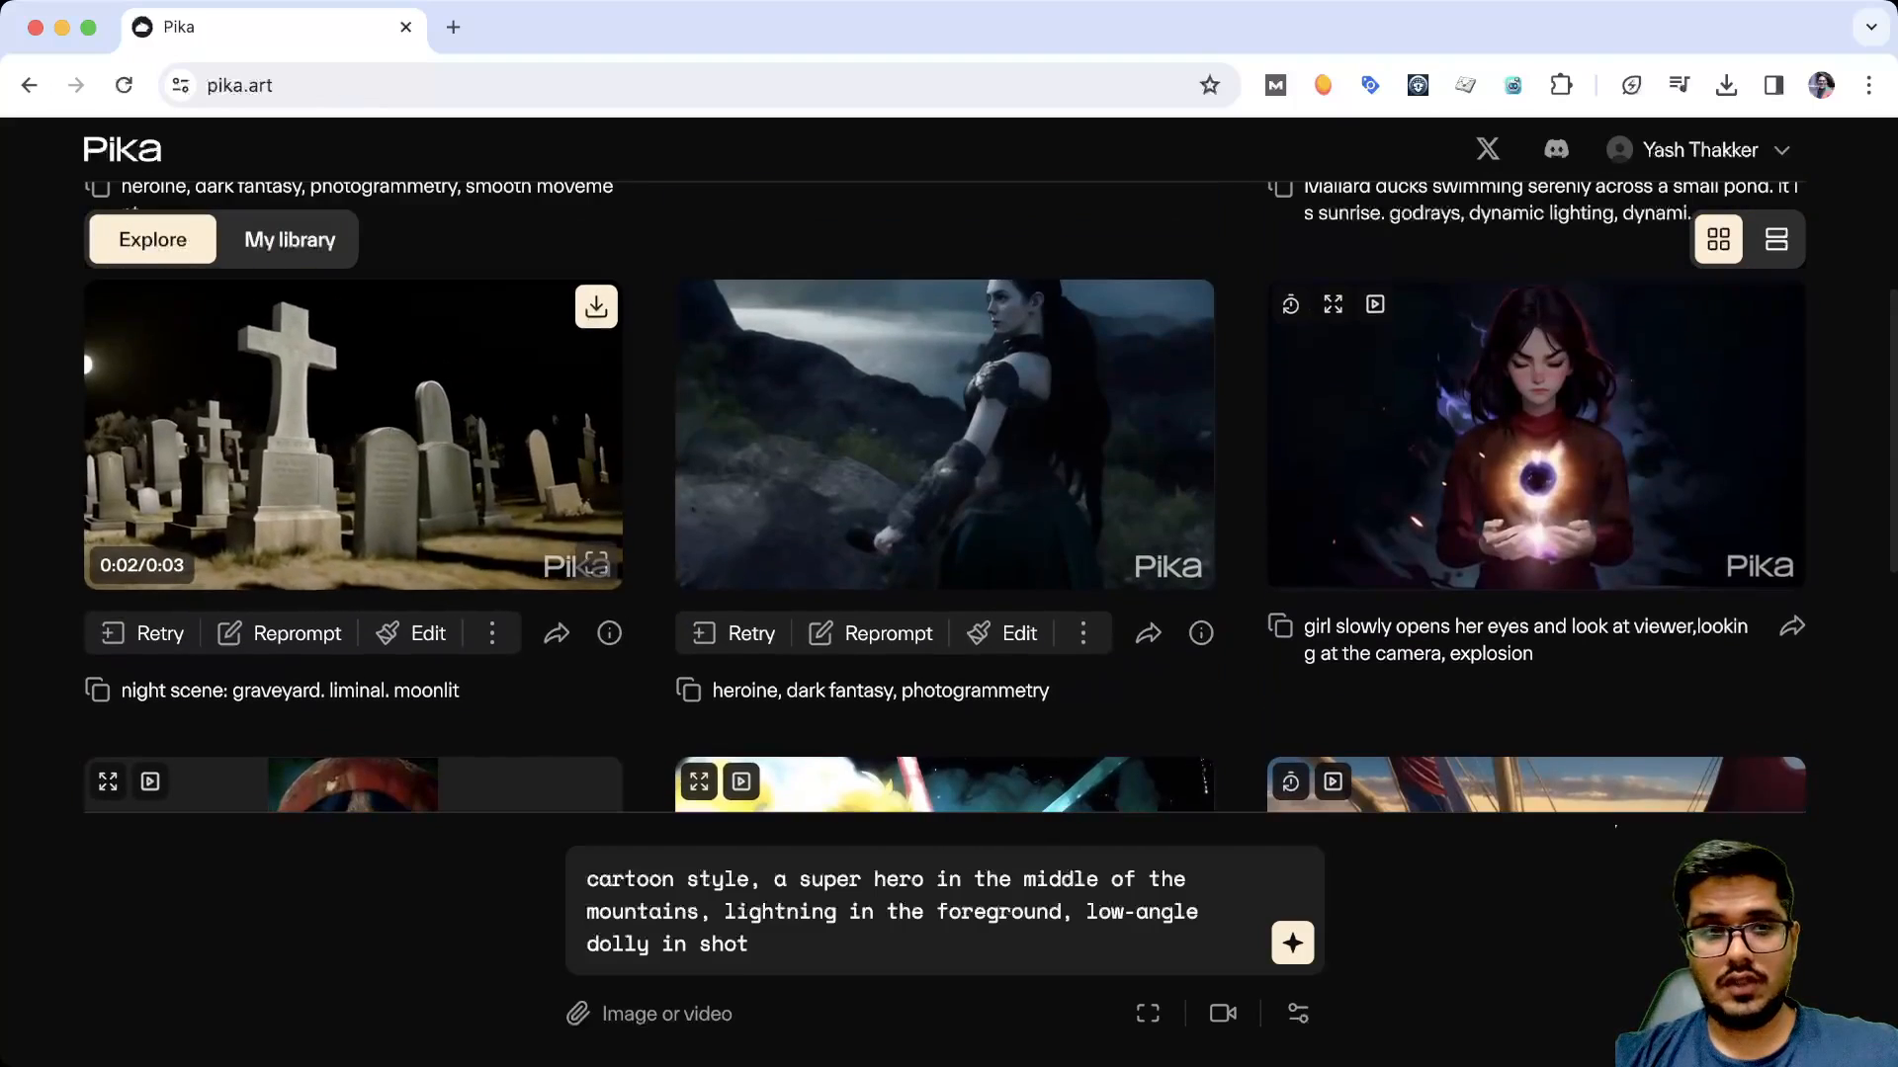
pyautogui.scroll(-4, 81, 354)
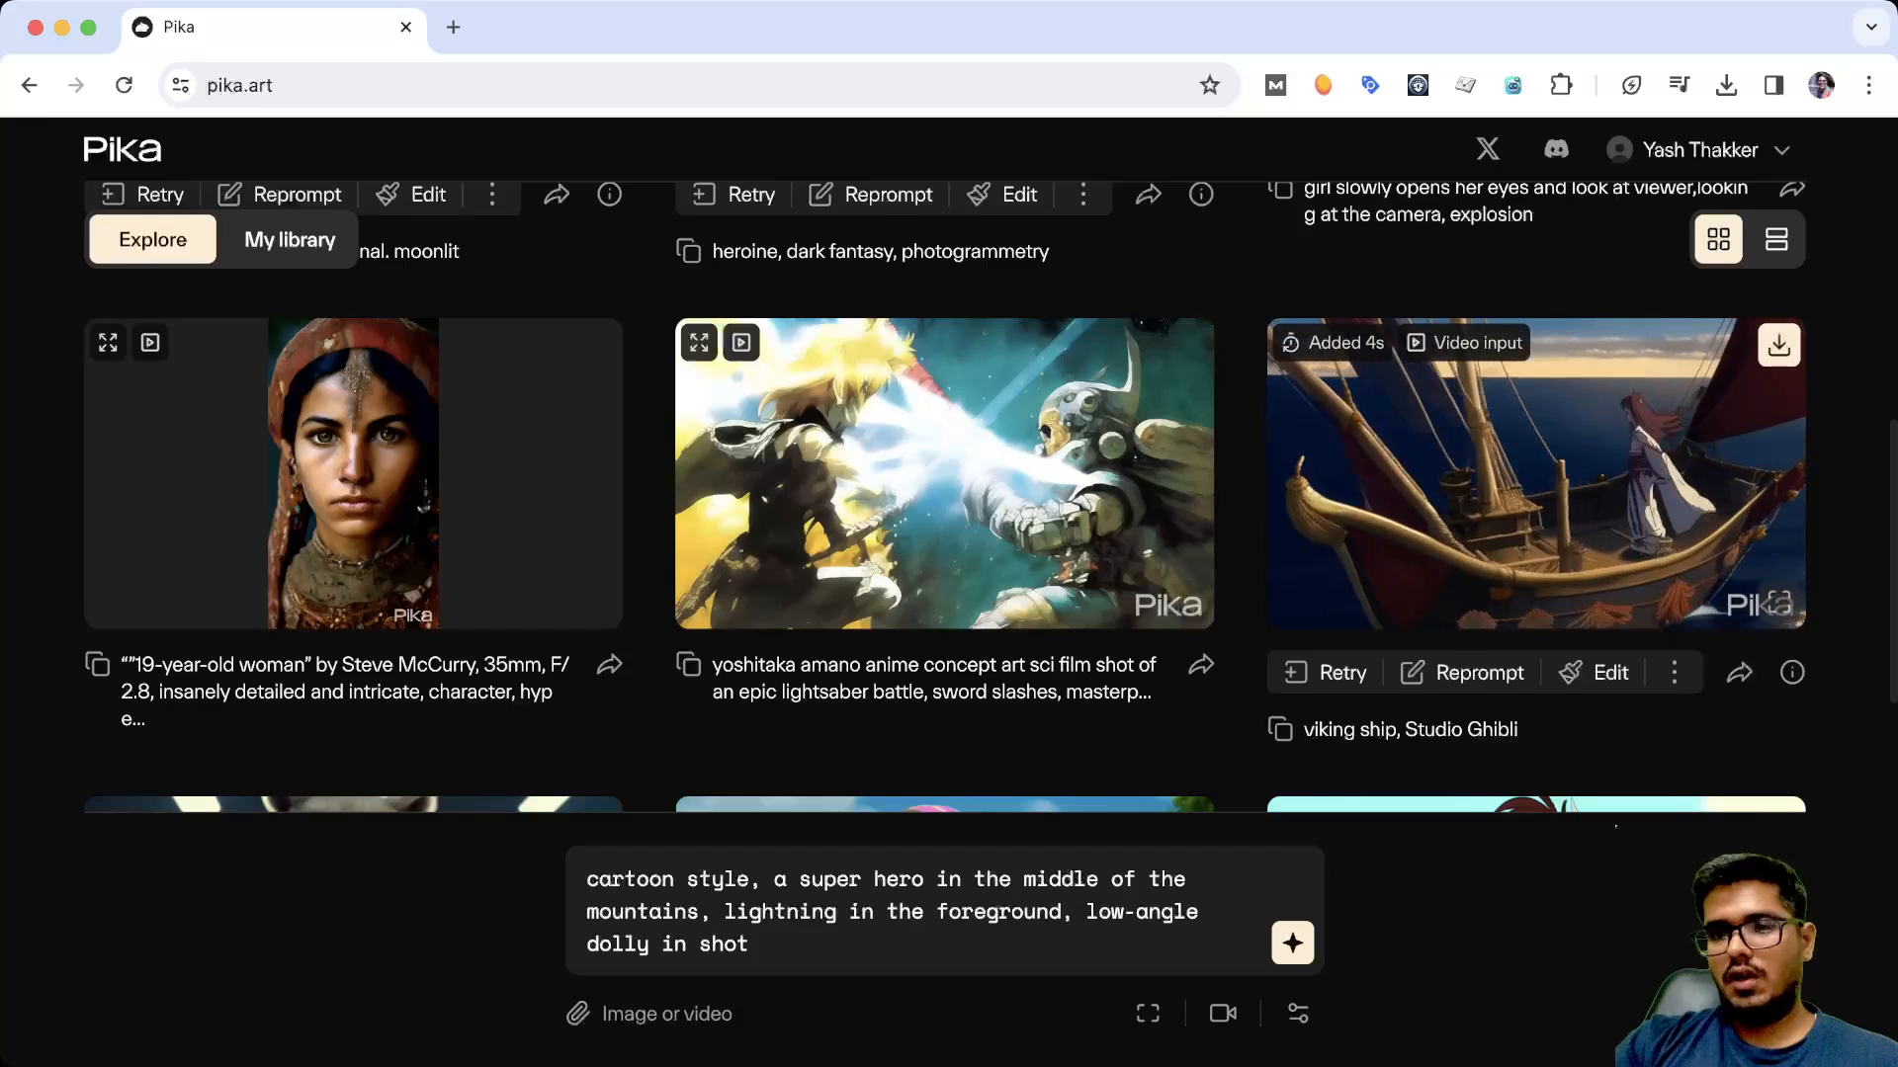
pyautogui.scroll(5, 944, 494)
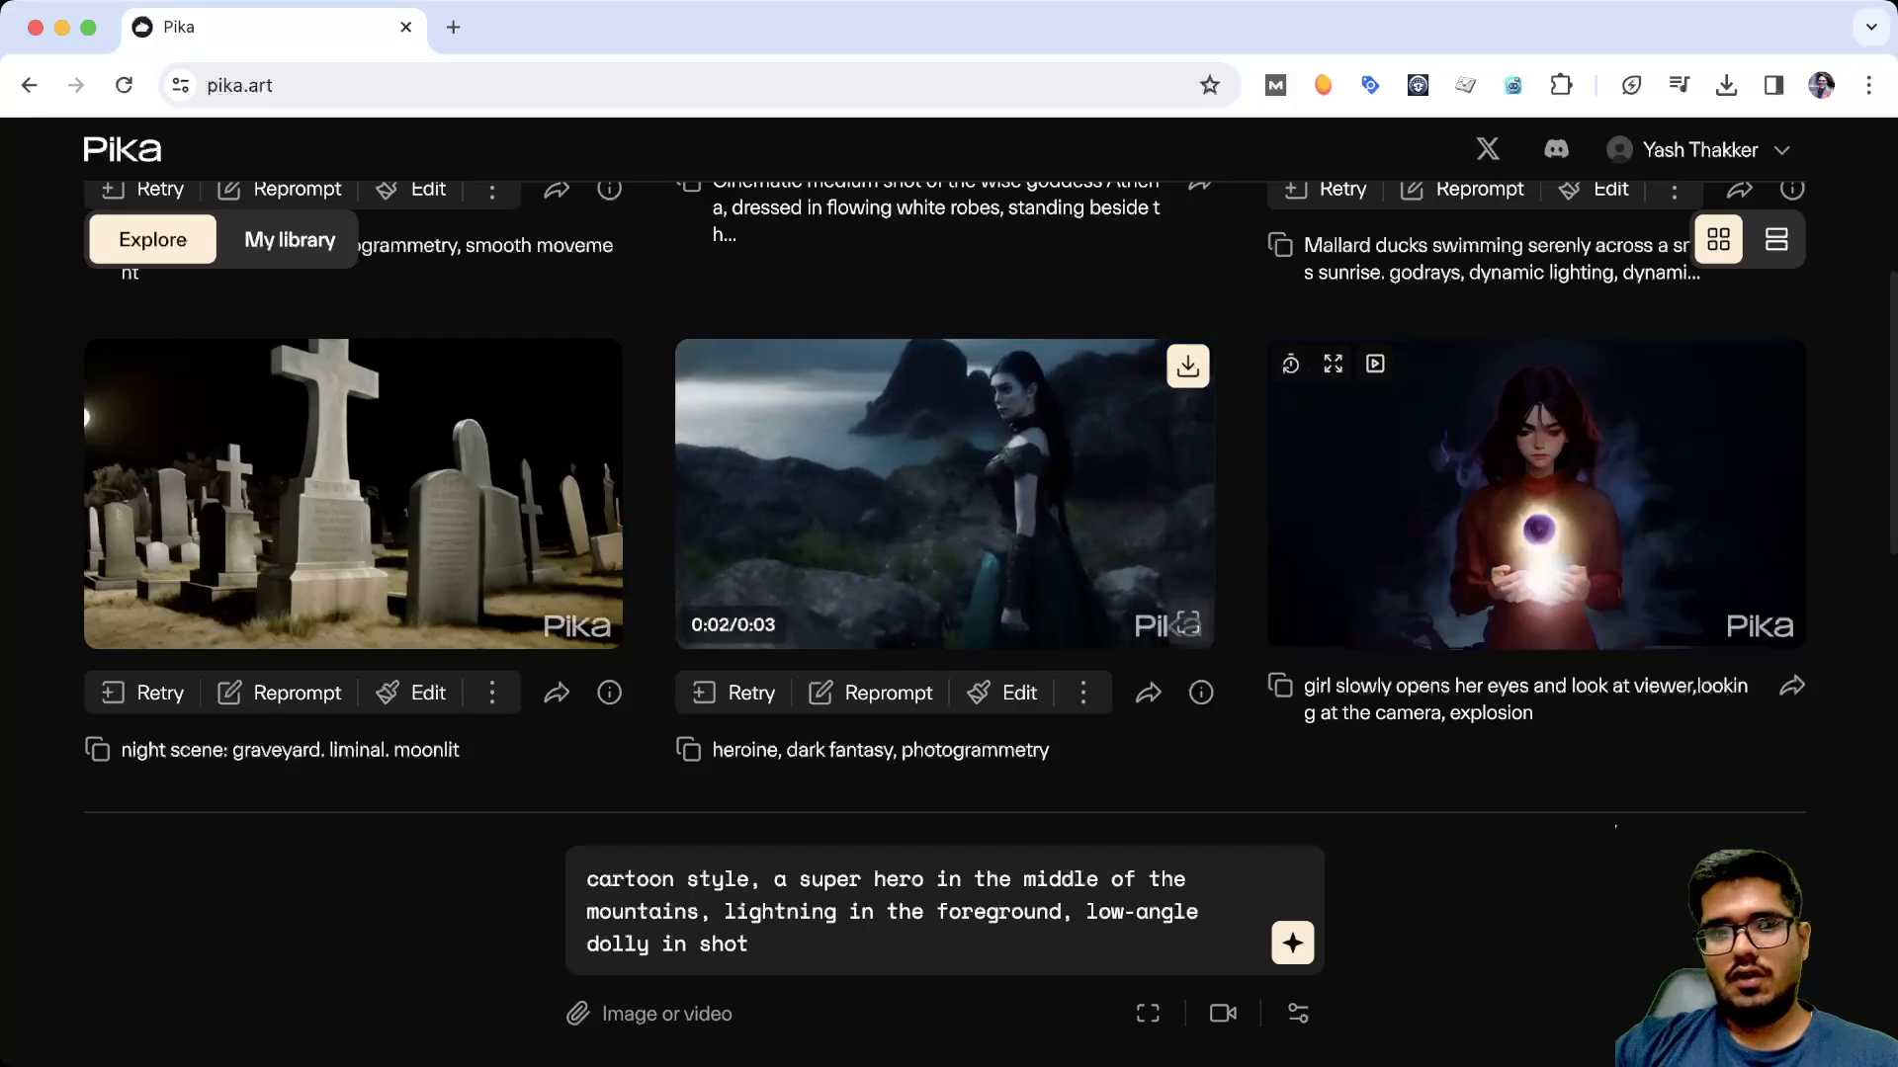
pyautogui.scroll(5, 943, 494)
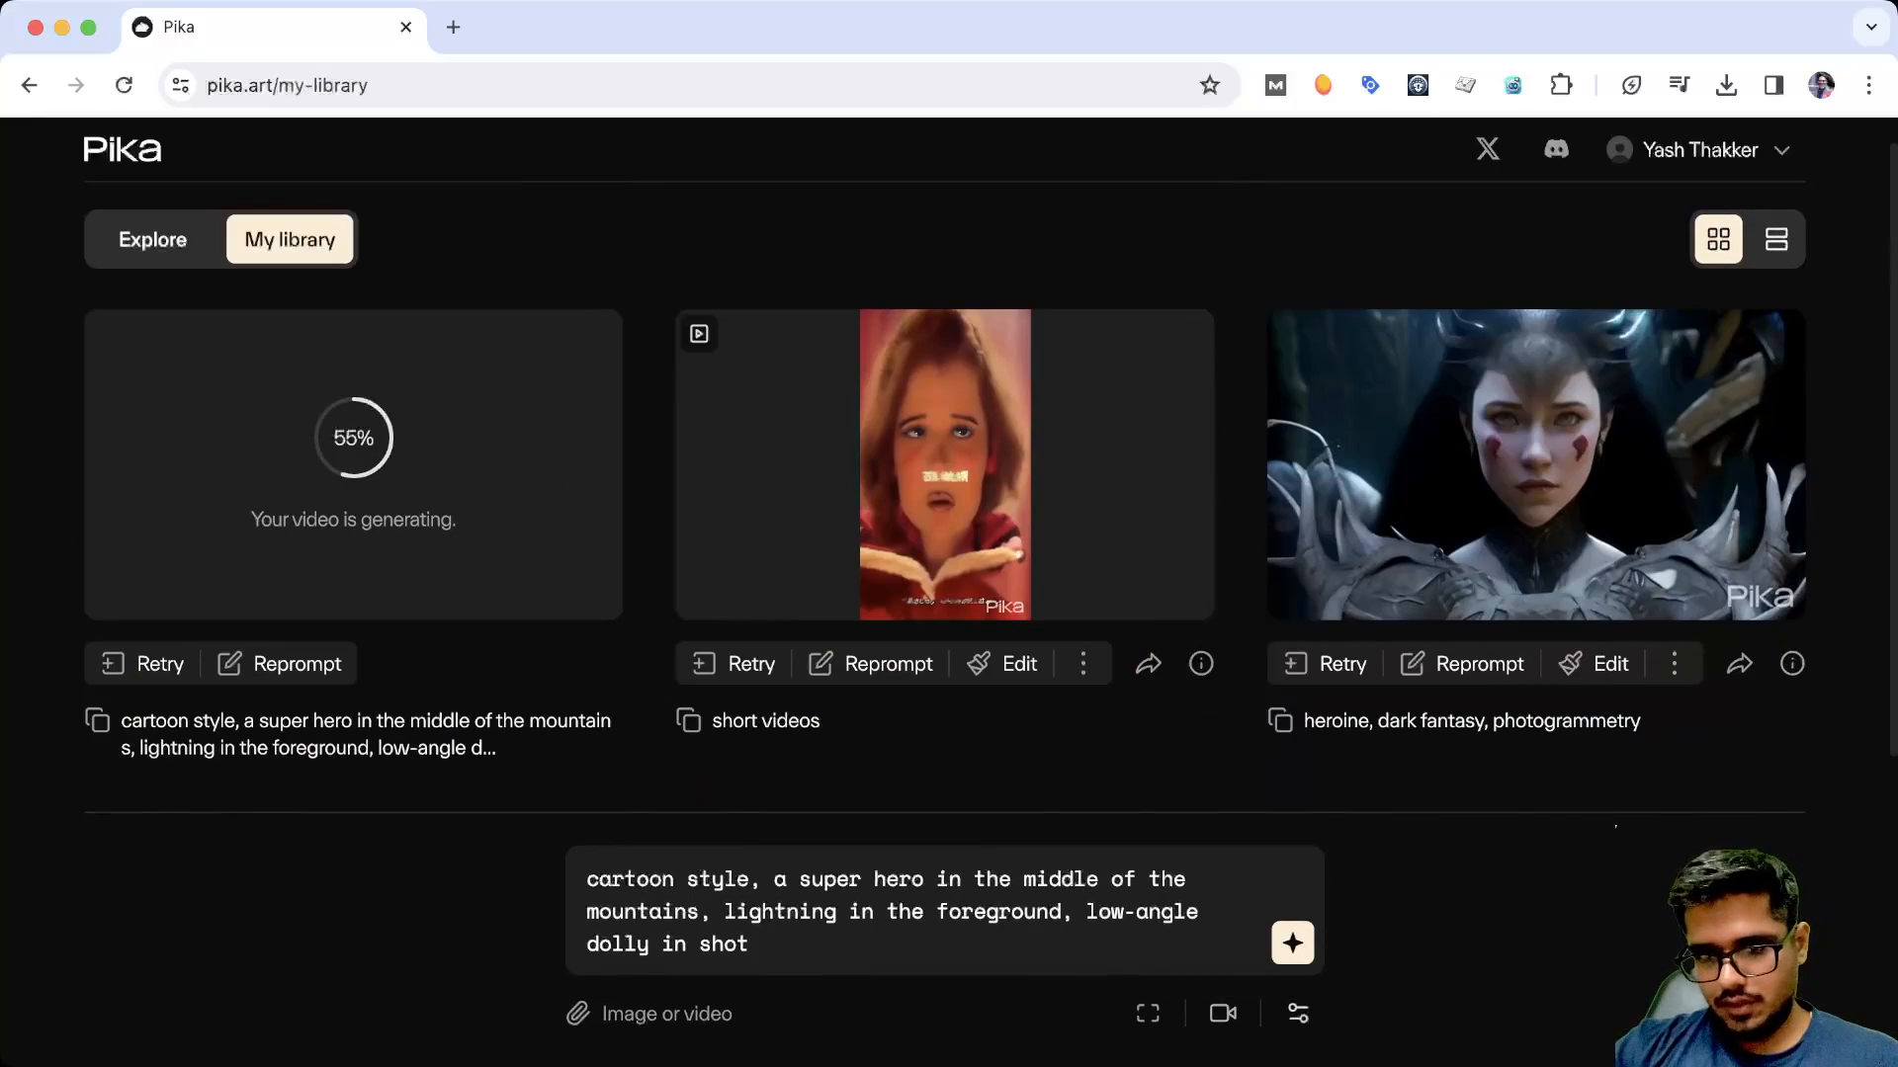
# Set the camera to pan left and generate another video from the same cartoon superhero prompt
pyautogui.click(1298, 1016)
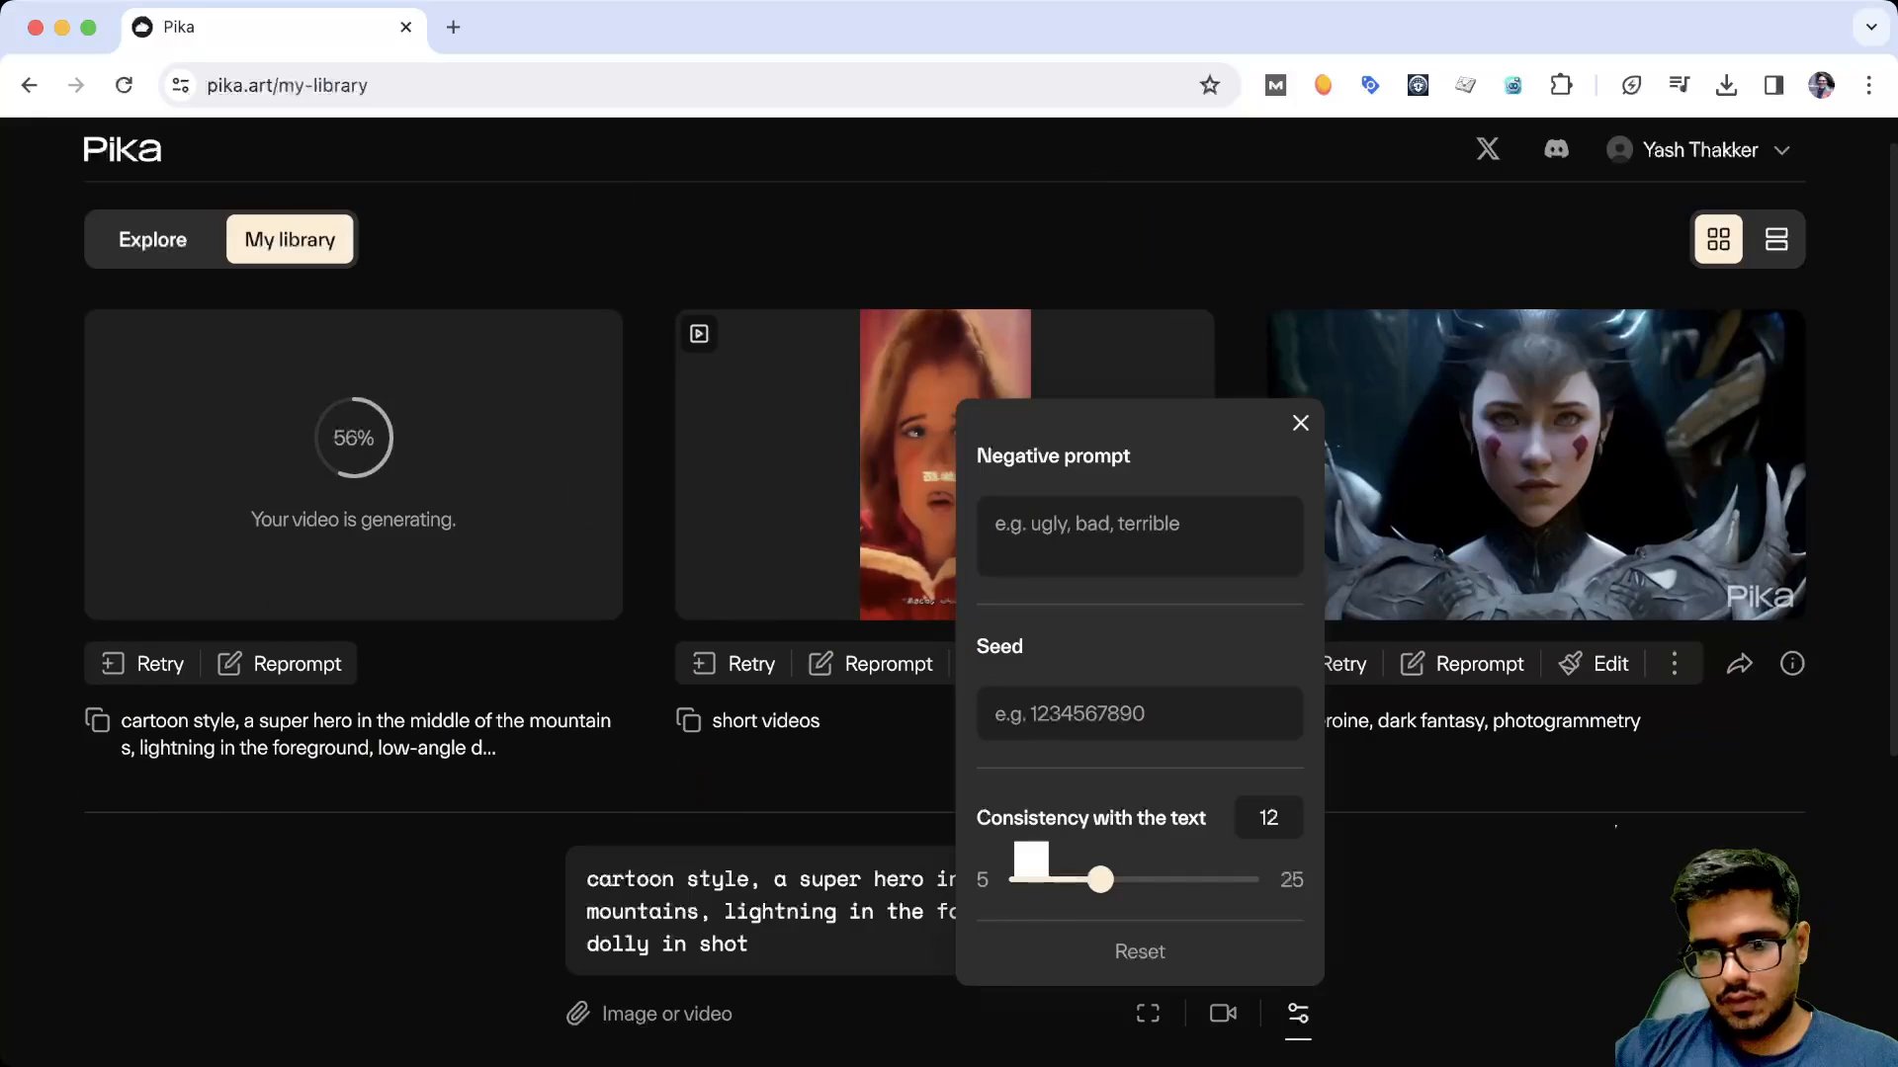
pyautogui.click(1147, 1013)
pyautogui.click(1223, 1013)
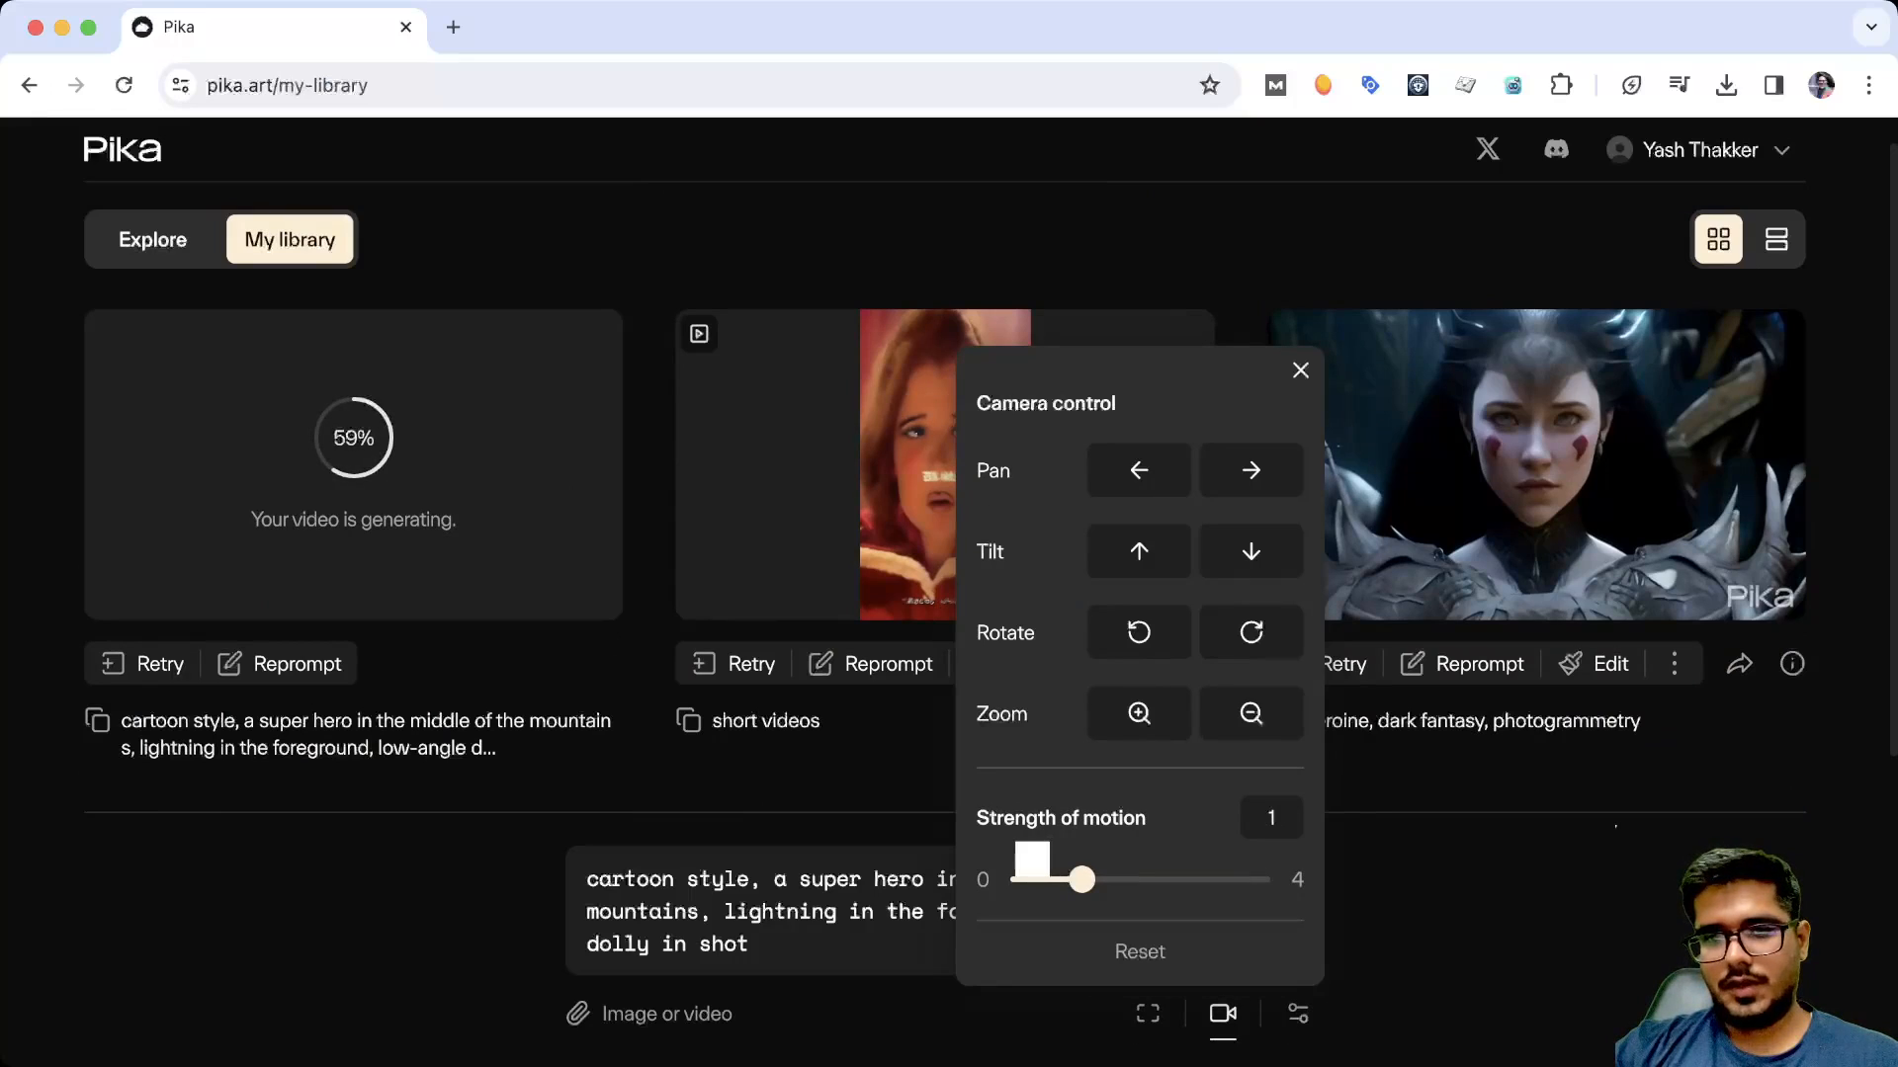
pyautogui.click(1138, 471)
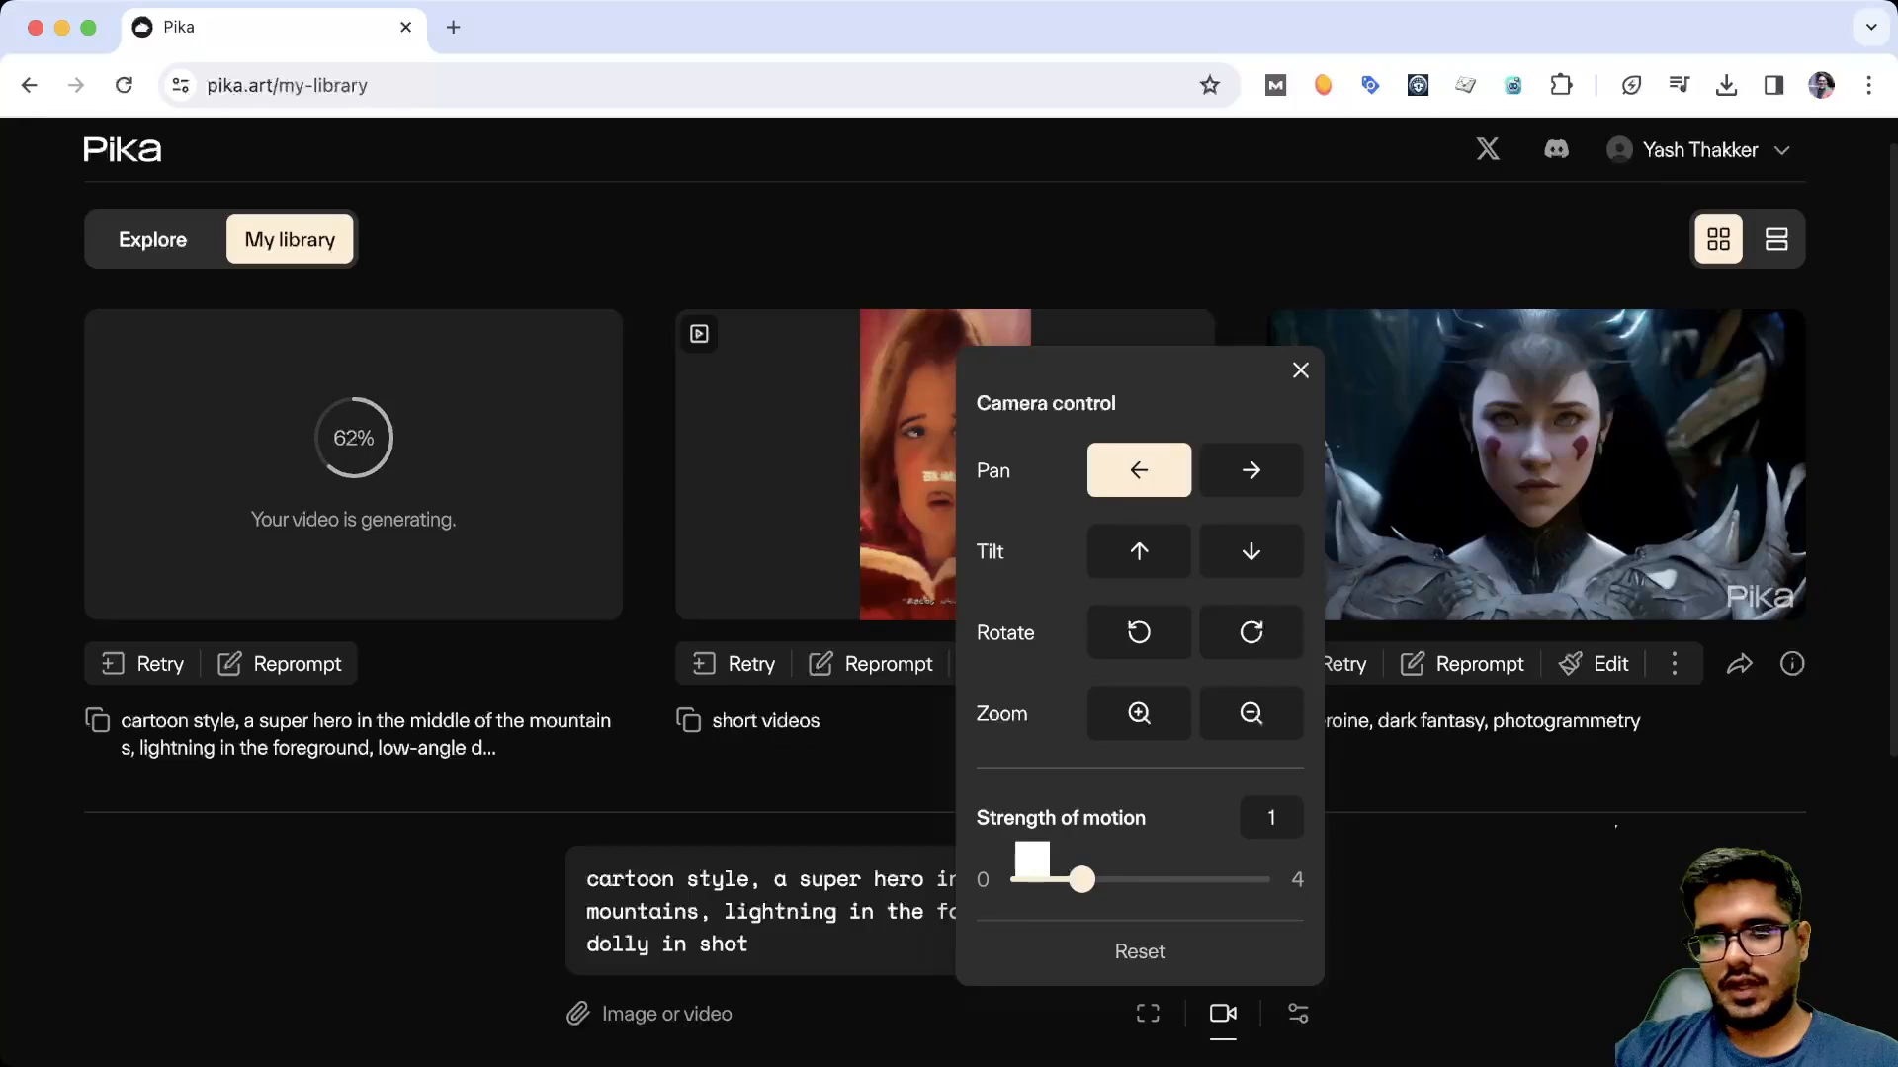
pyautogui.click(780, 944)
pyautogui.press('Return')
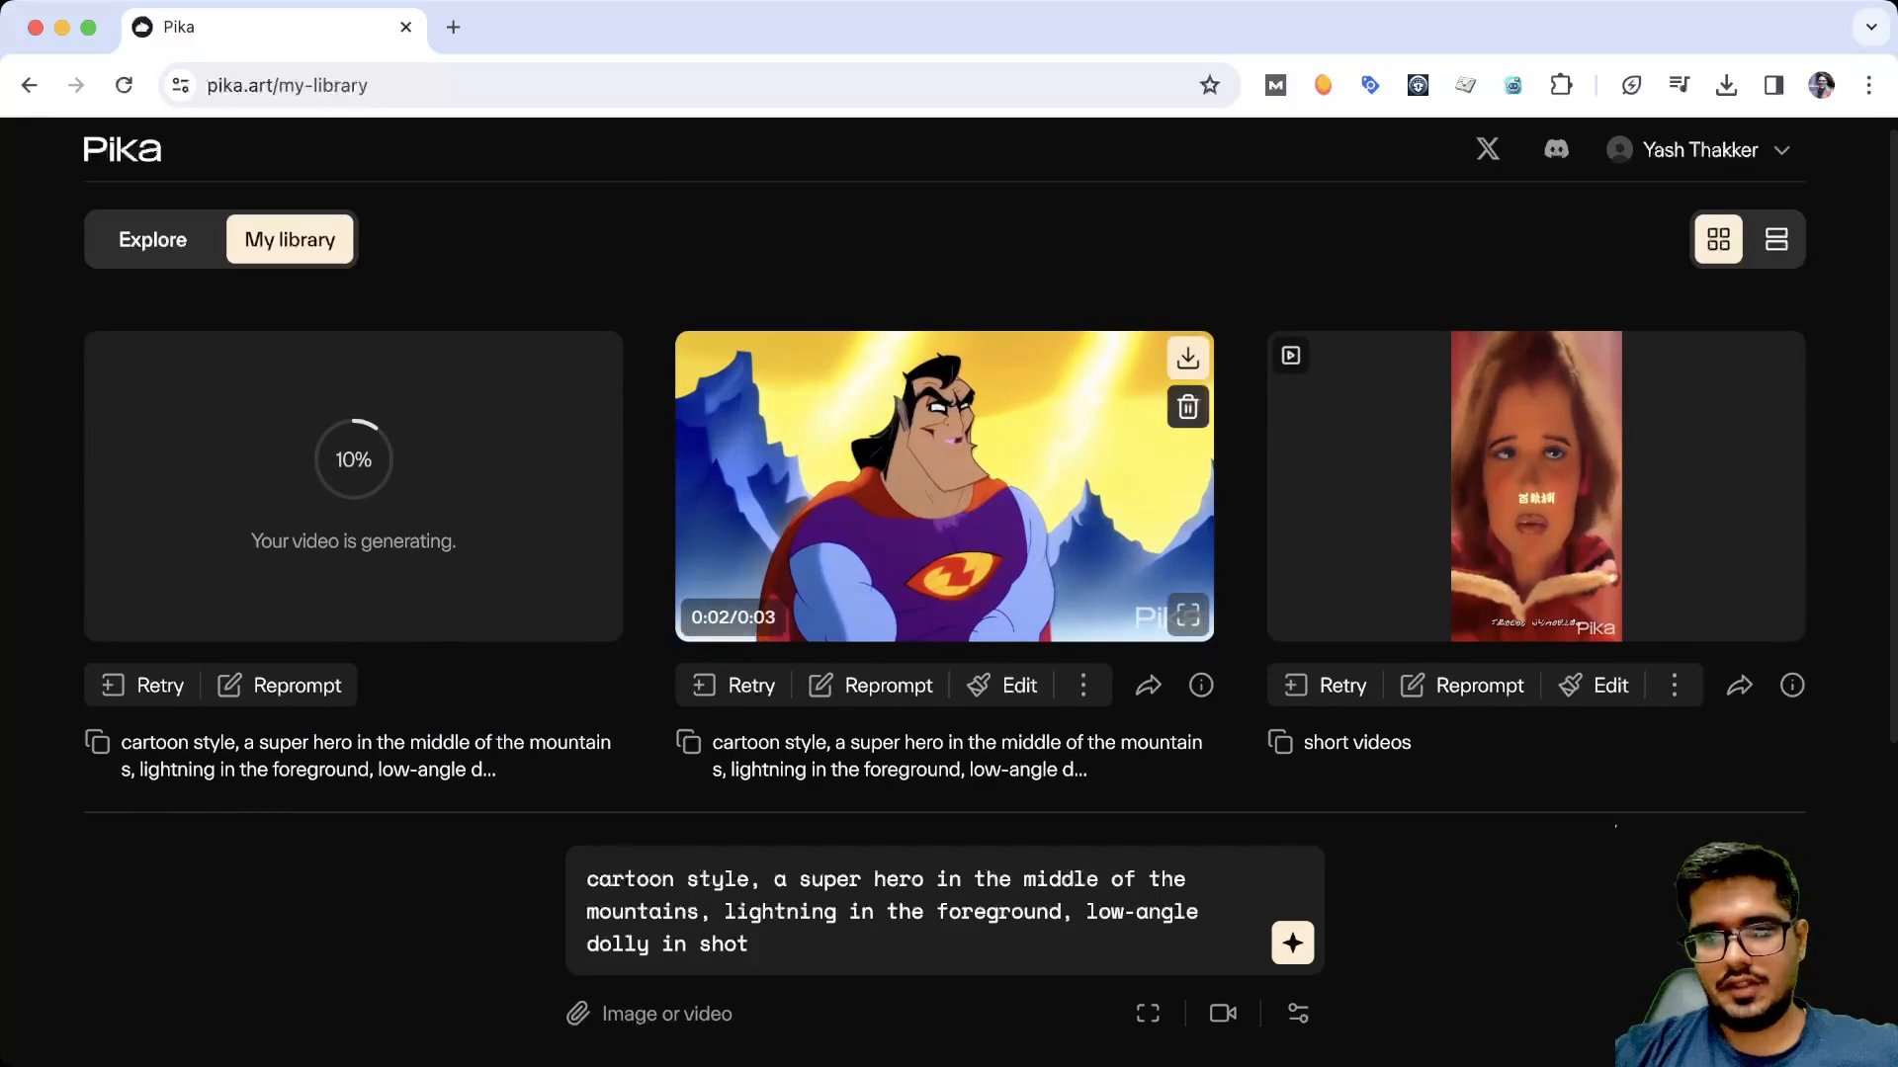
# Watch the finished cartoon superhero video in the enlarged view and close it
pyautogui.click(1187, 614)
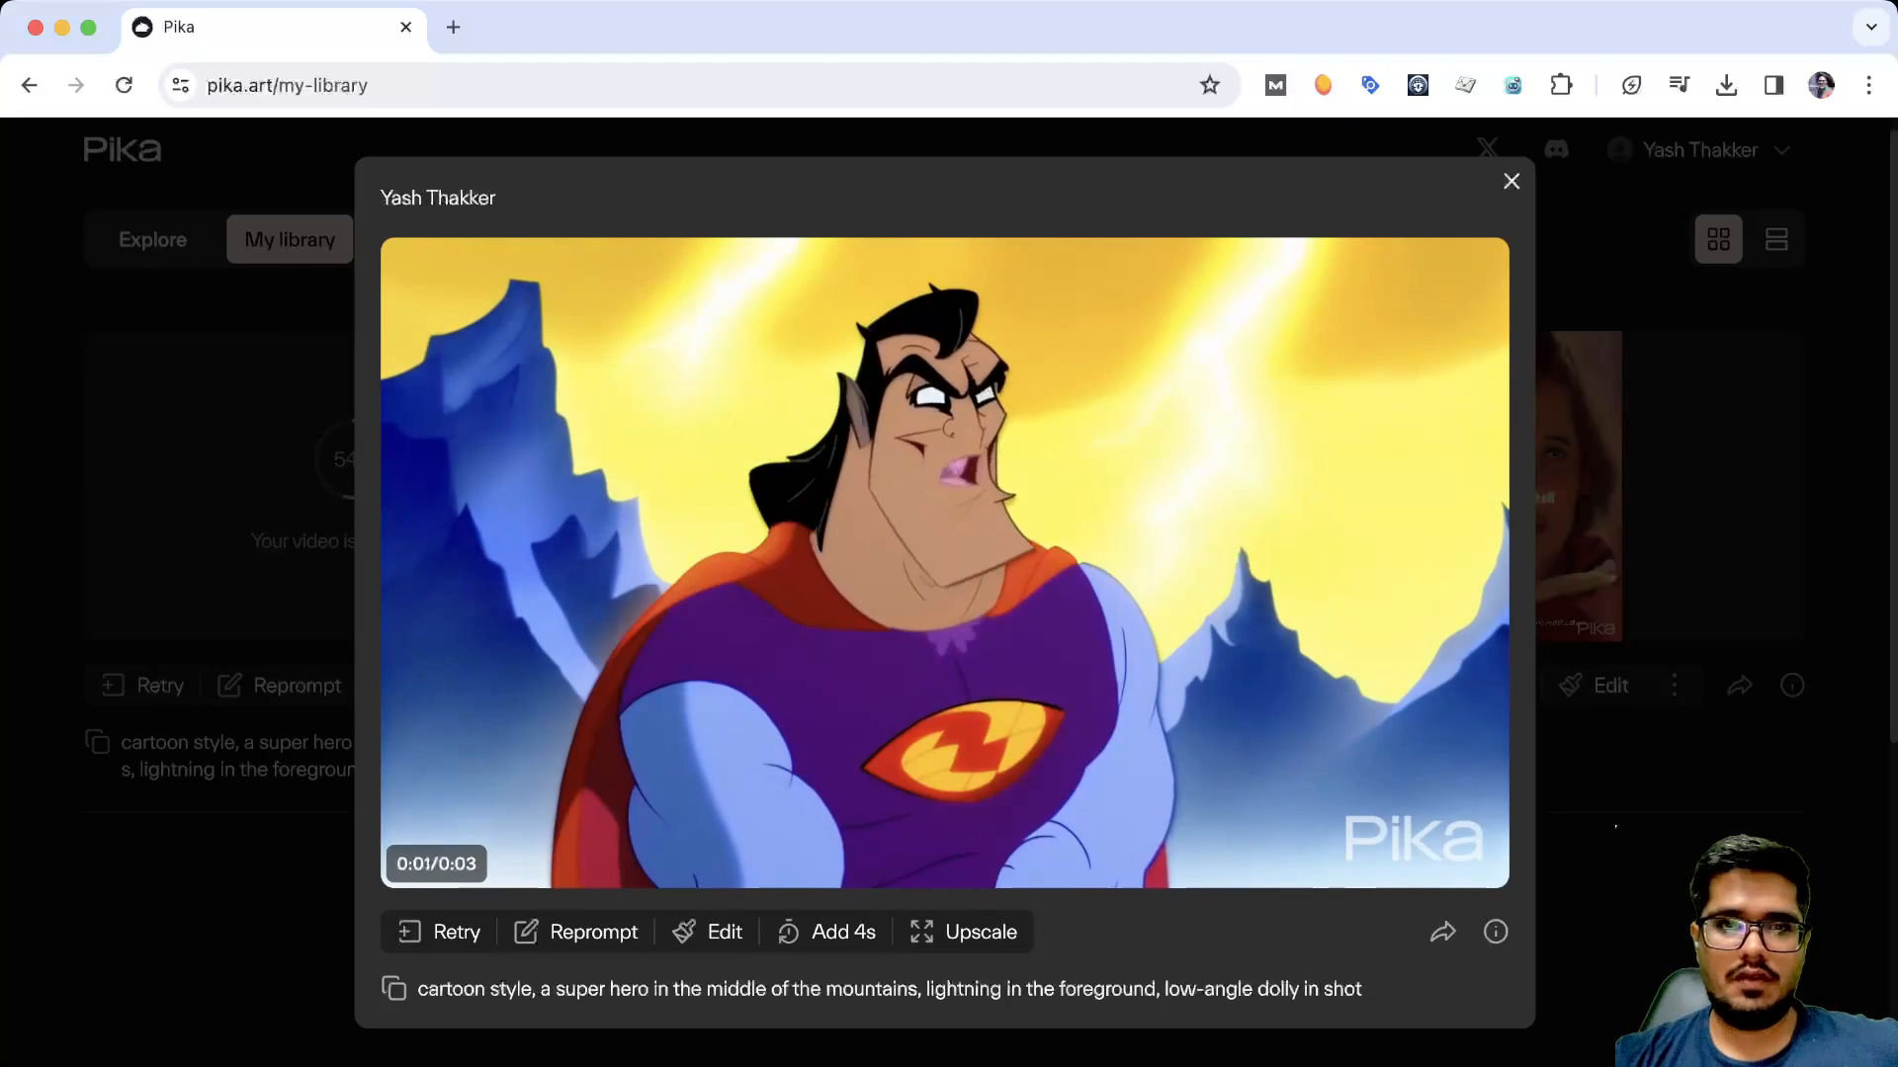
pyautogui.press('Escape')
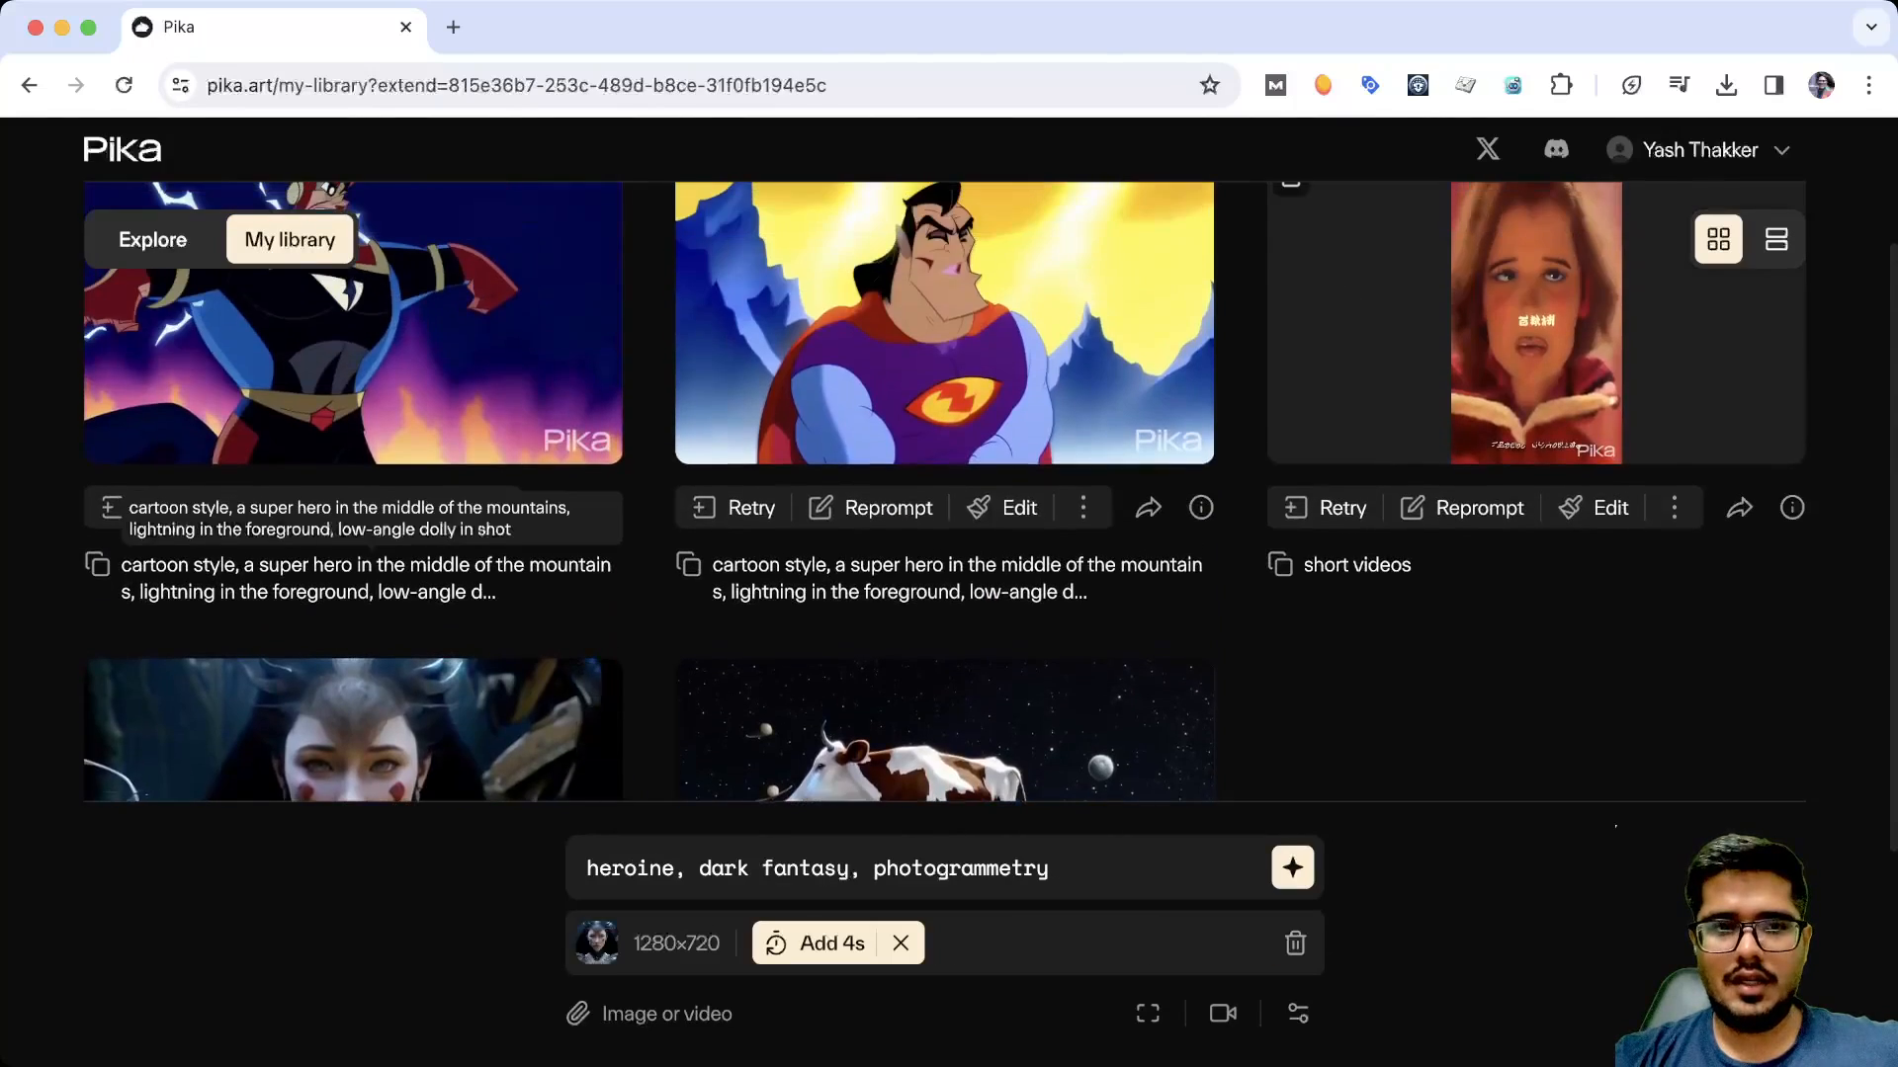
# Set up an Add 4s extension for the "heroine, dark fantasy, photogrammetry" video and check its further options
pyautogui.scroll(-3, 353, 474)
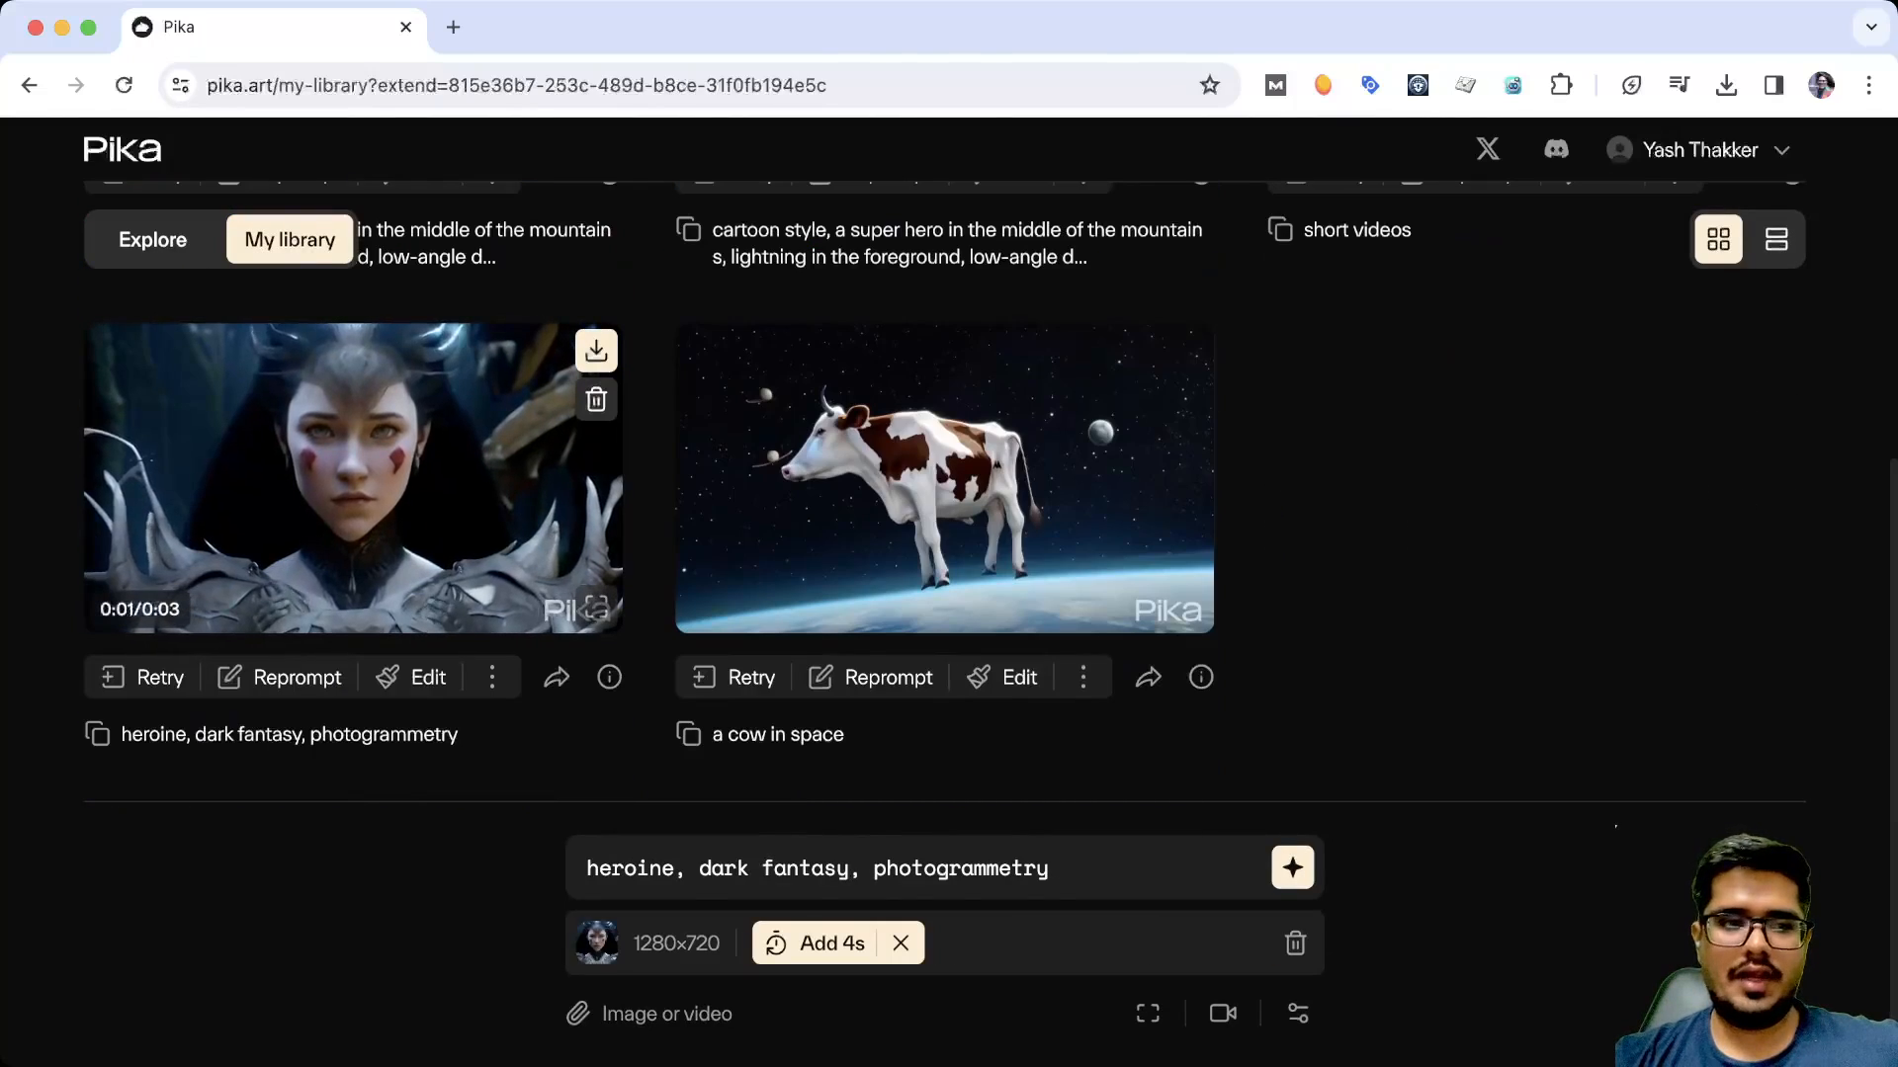
pyautogui.scroll(2, 946, 484)
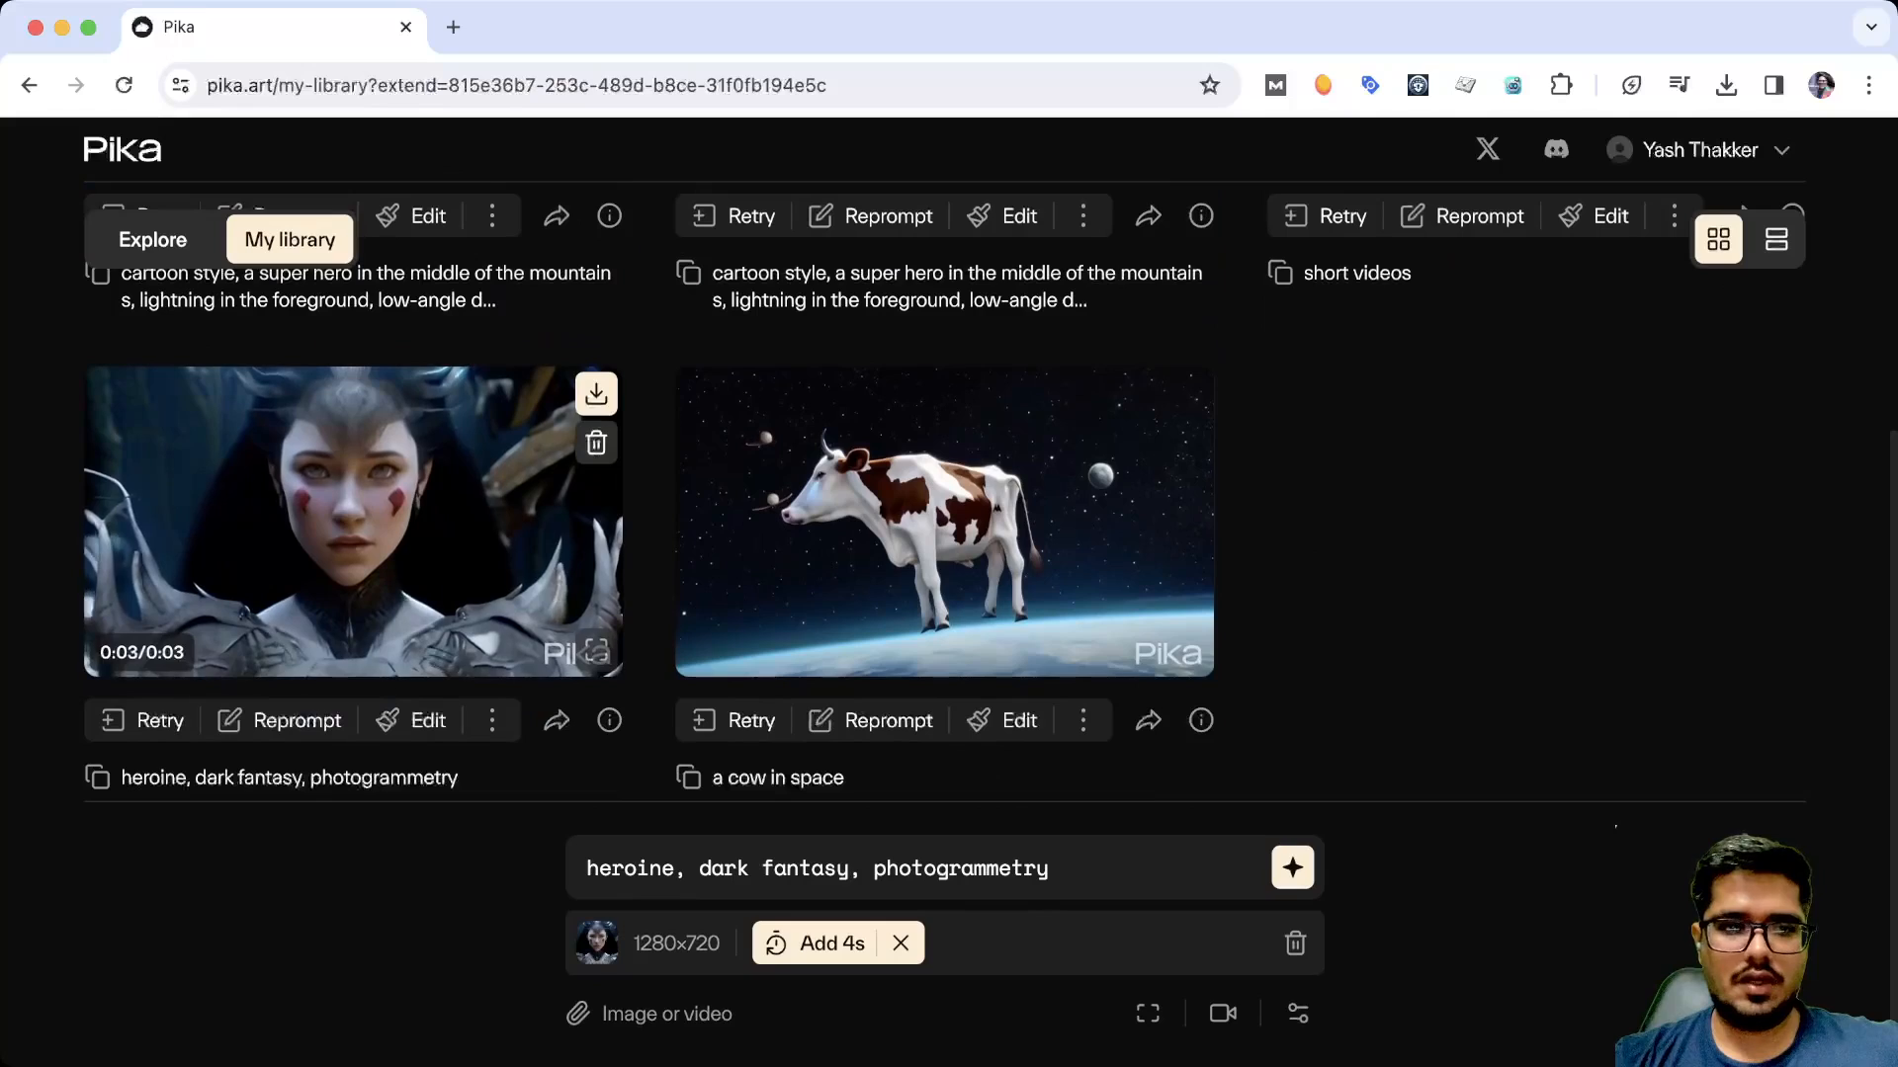
pyautogui.click(491, 720)
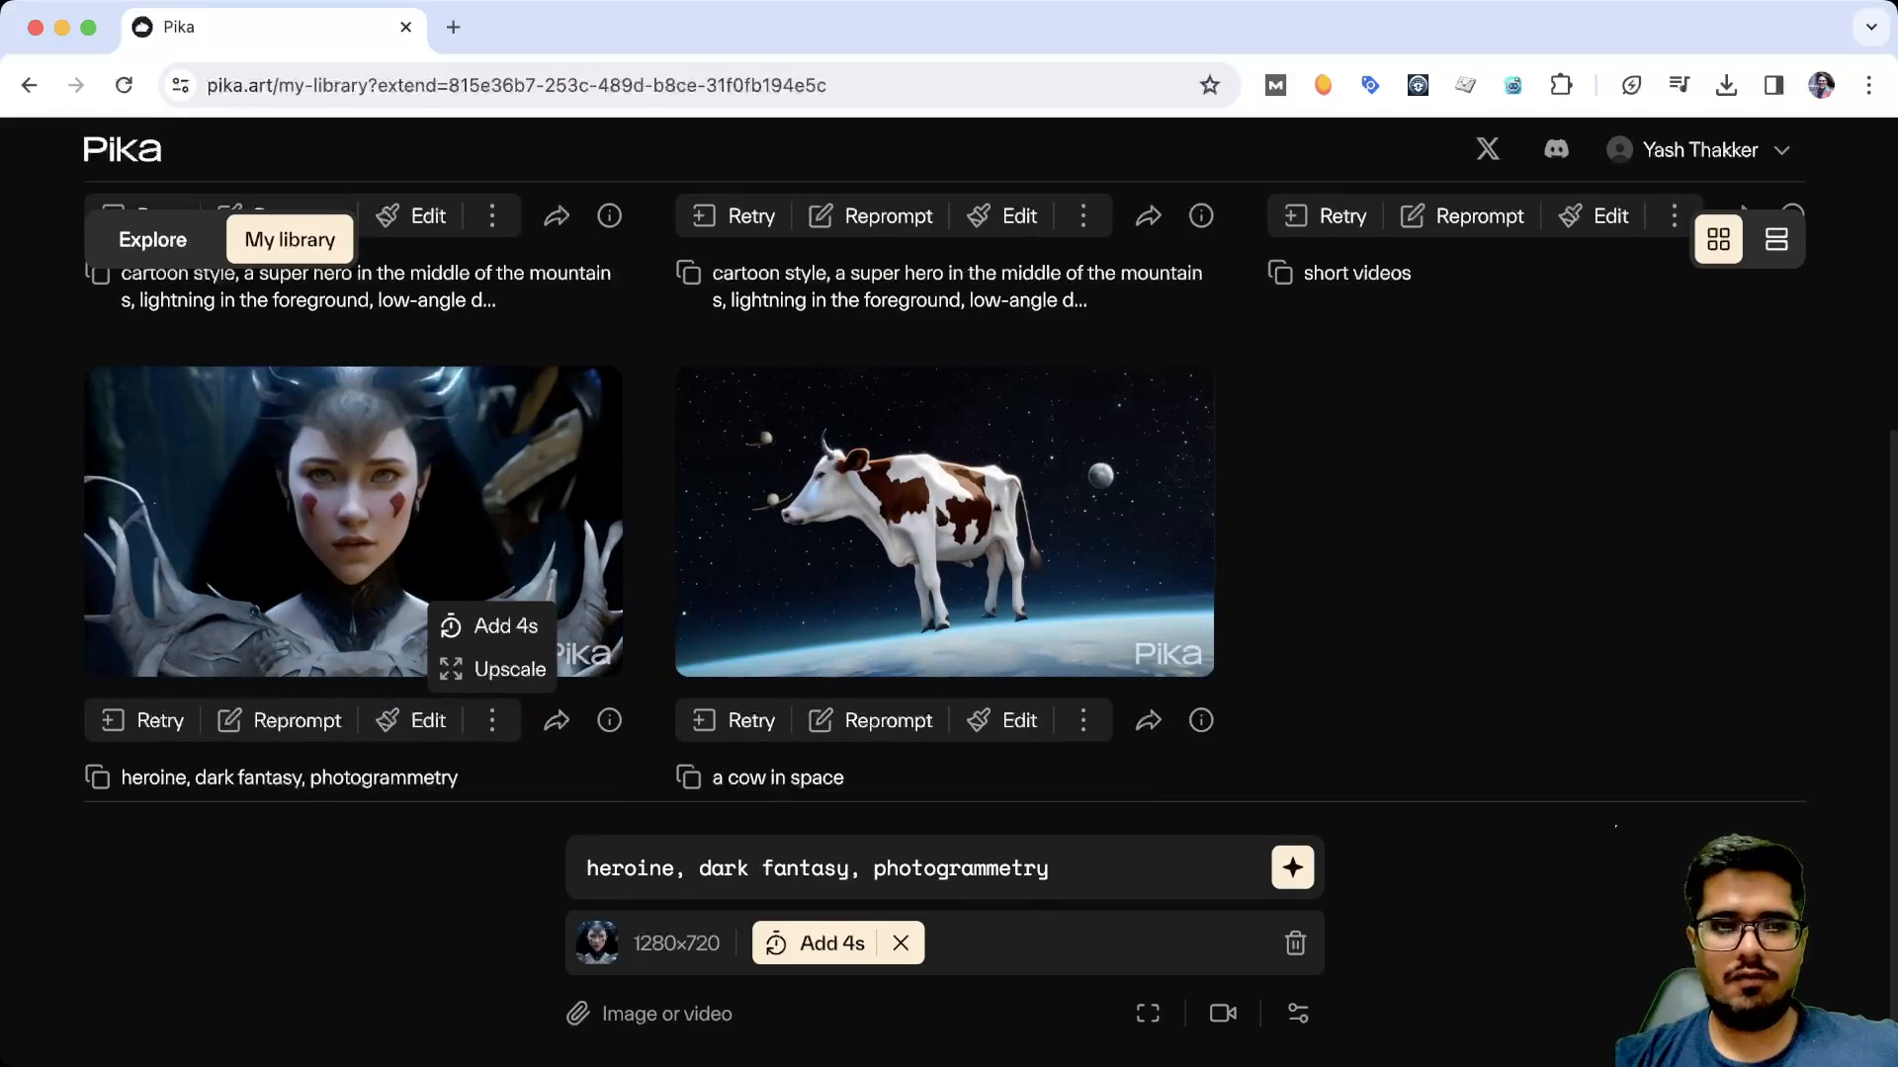
pyautogui.scroll(5, 395, 514)
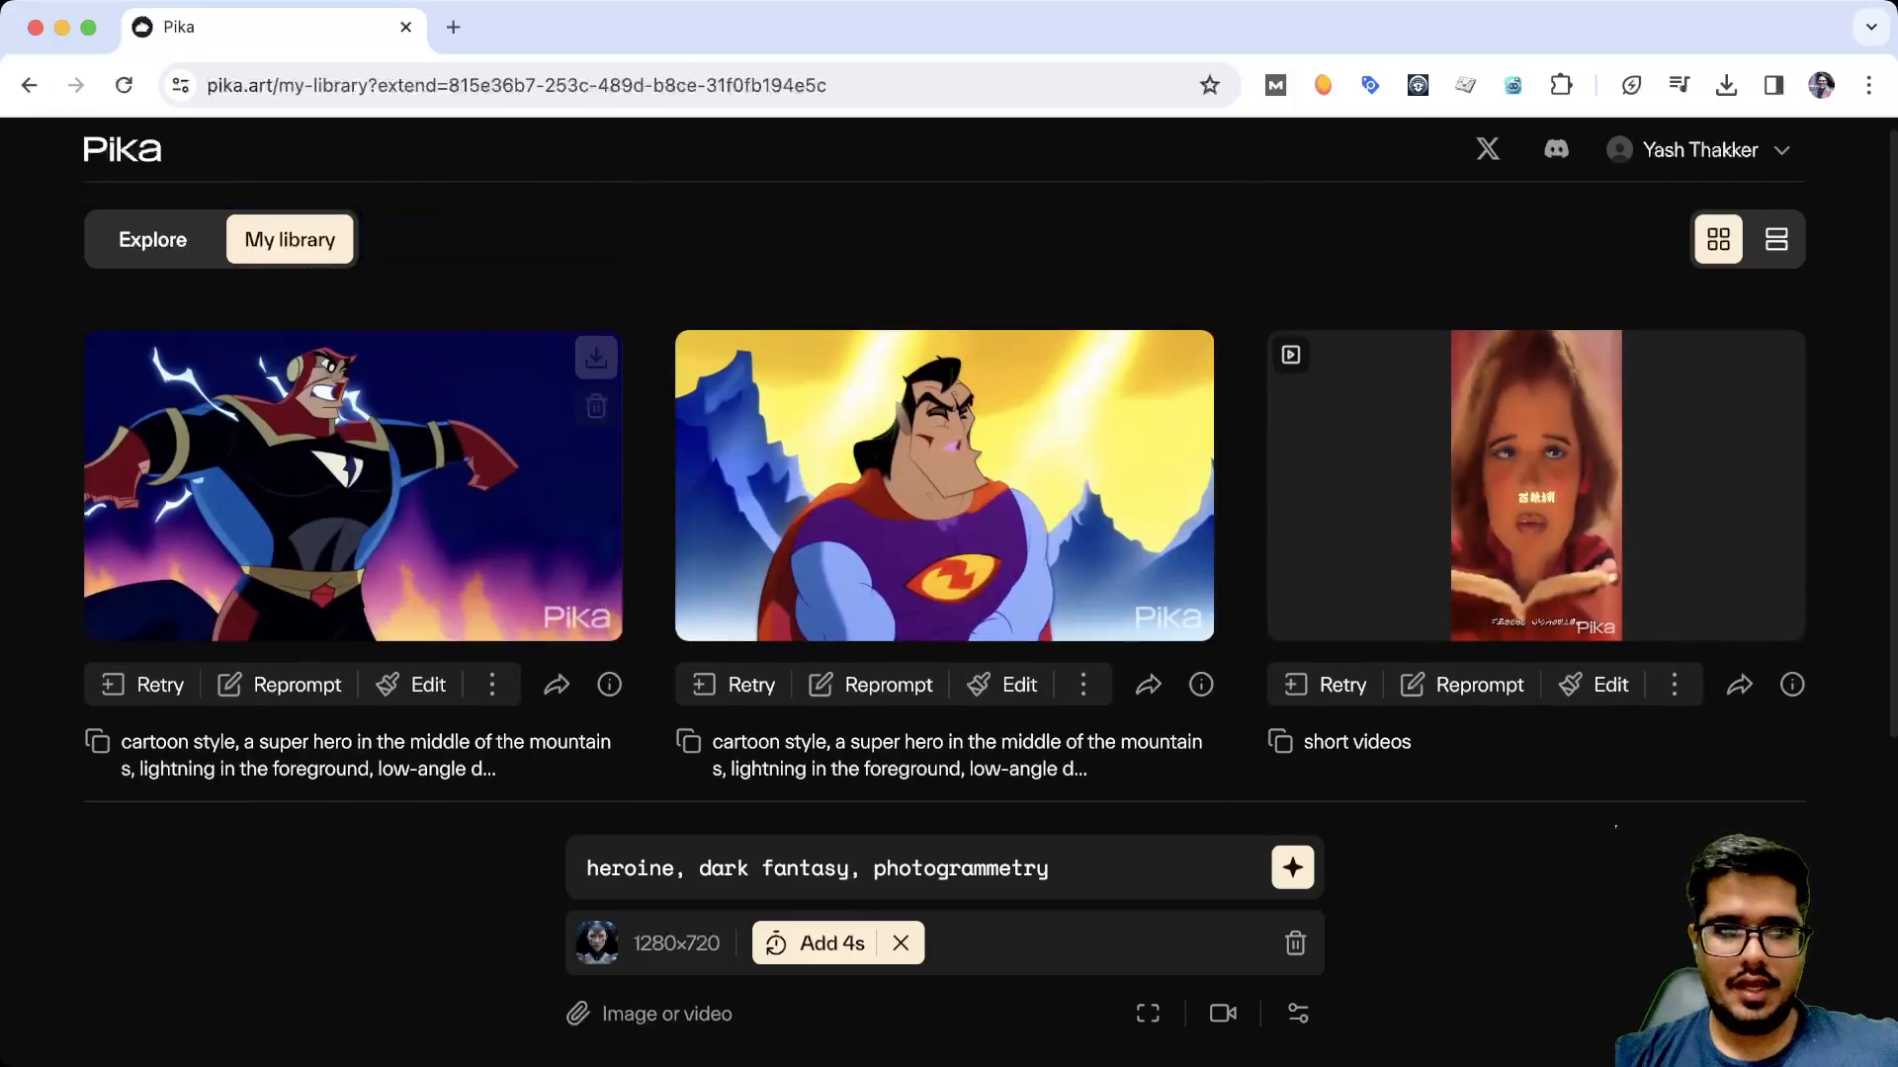
pyautogui.scroll(-5, 395, 514)
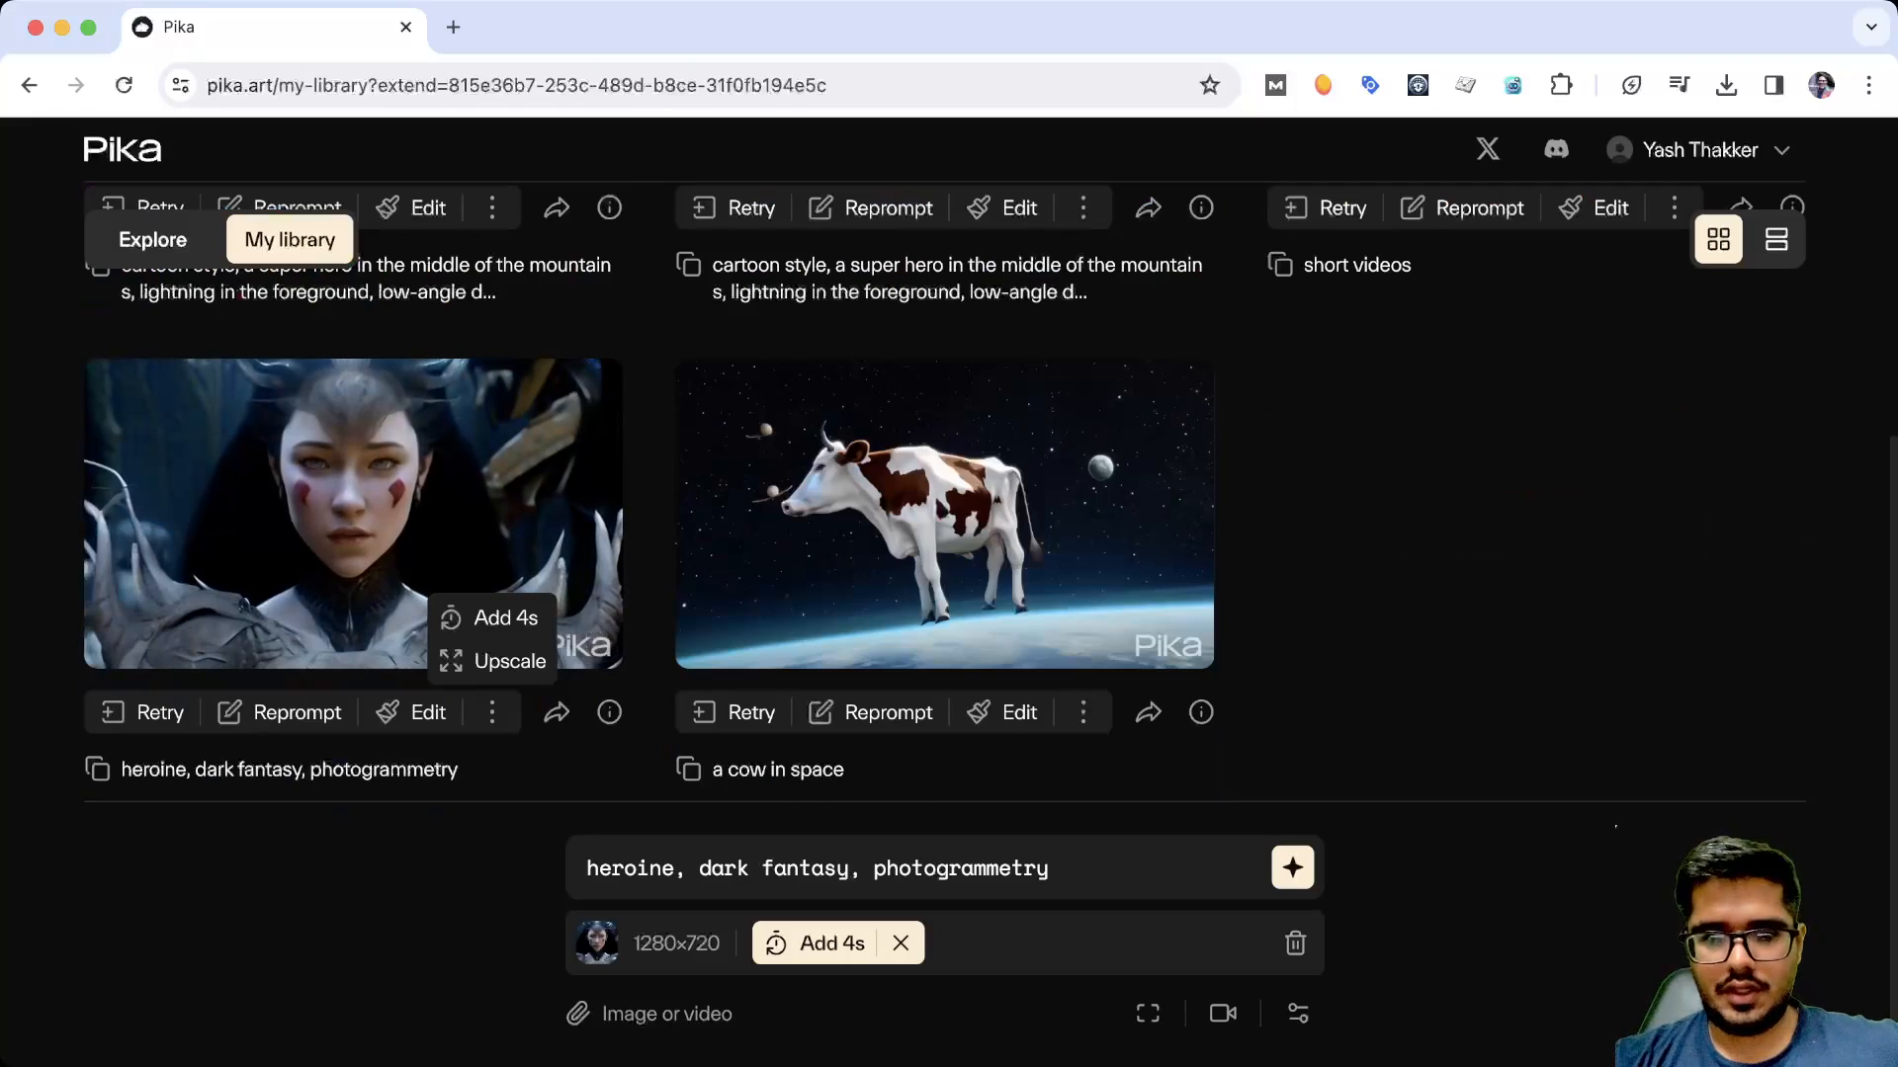
pyautogui.click(244, 604)
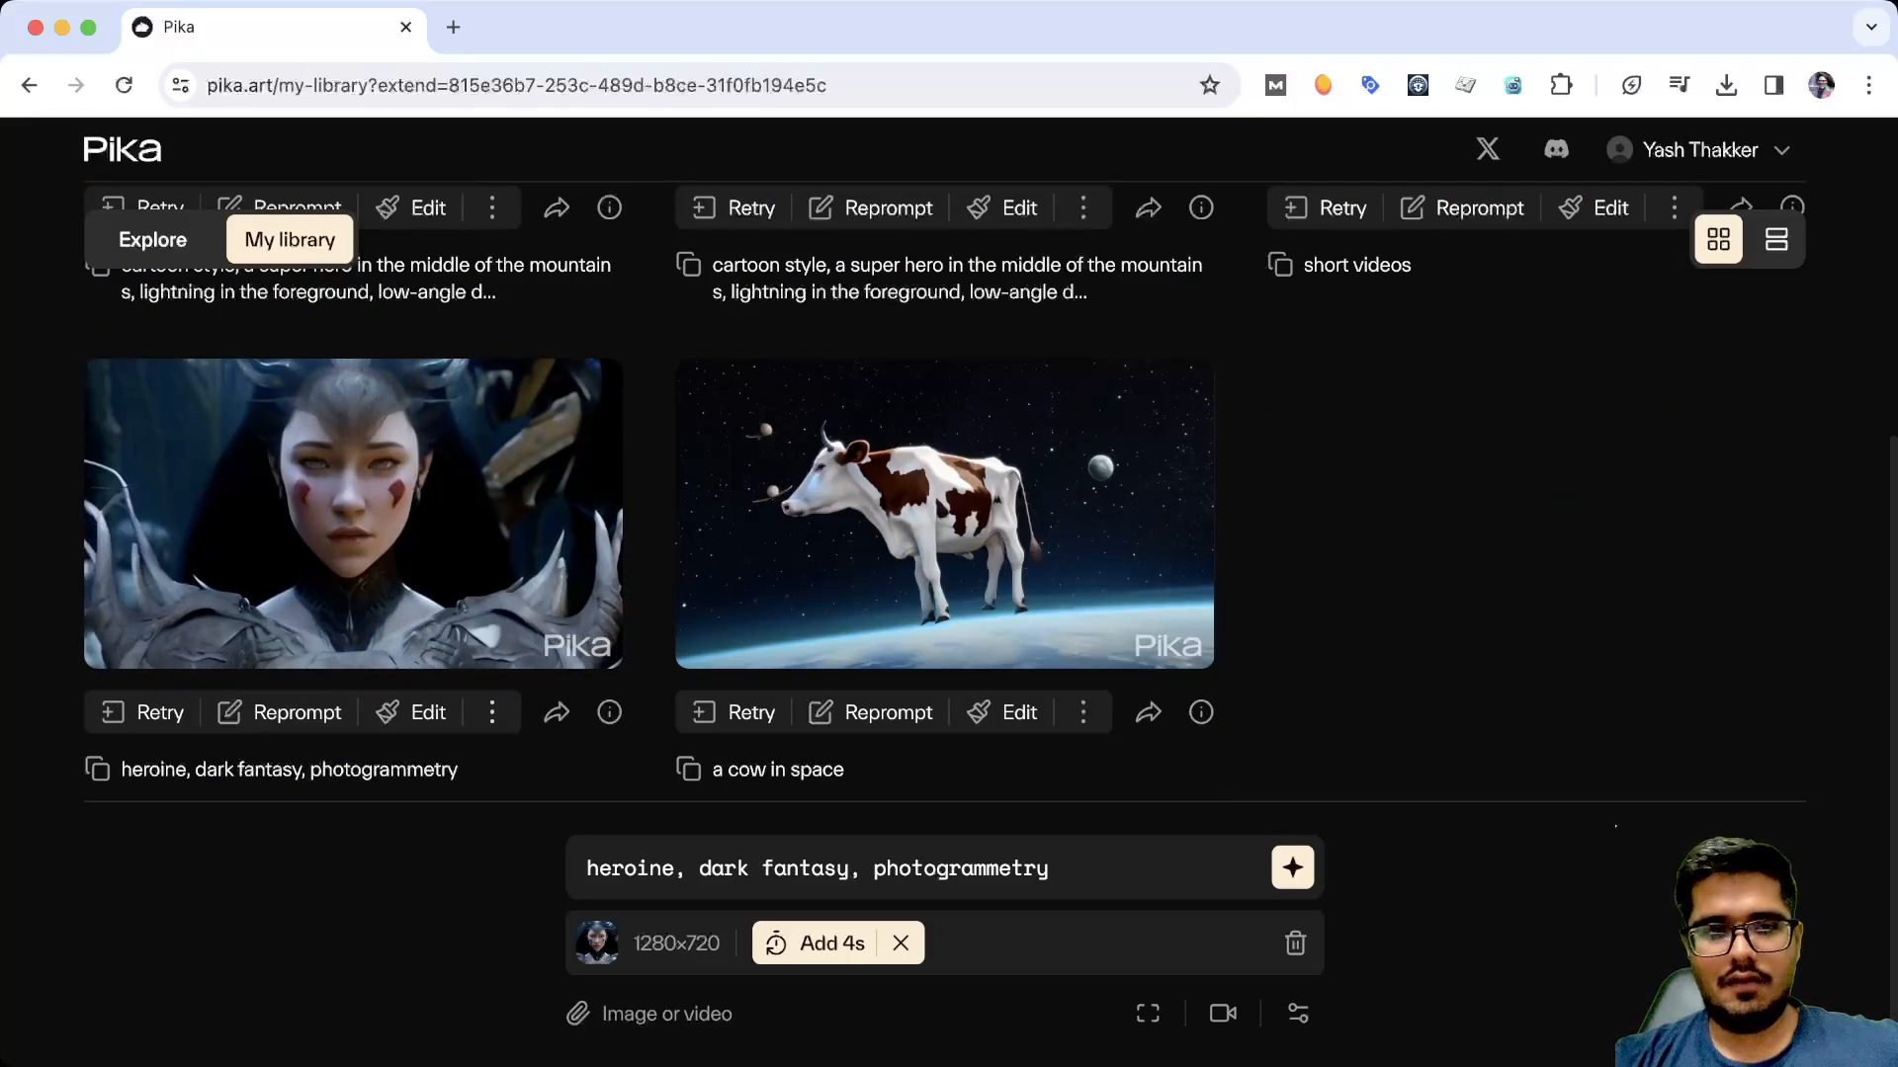
pyautogui.click(492, 713)
pyautogui.click(492, 713)
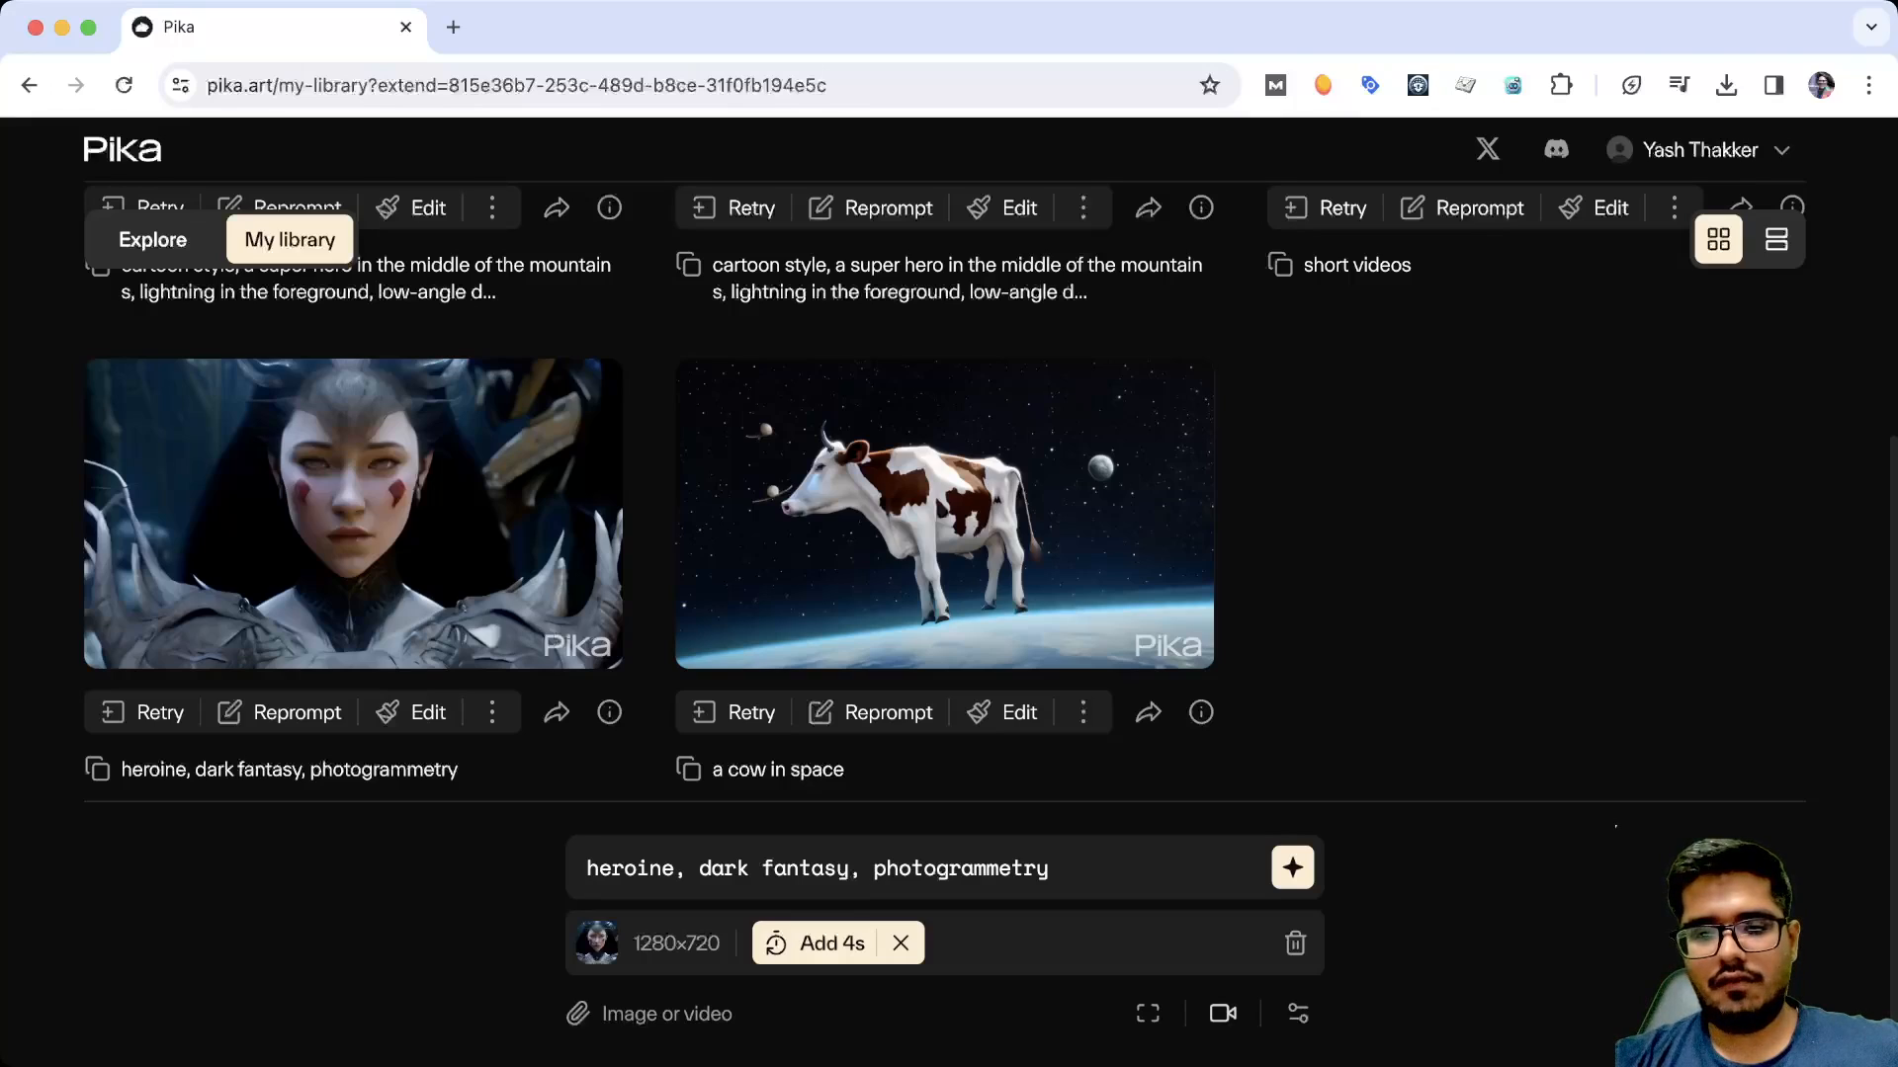
# Set the camera to pan right and generate the 4-second extension of the heroine video
pyautogui.click(1223, 1013)
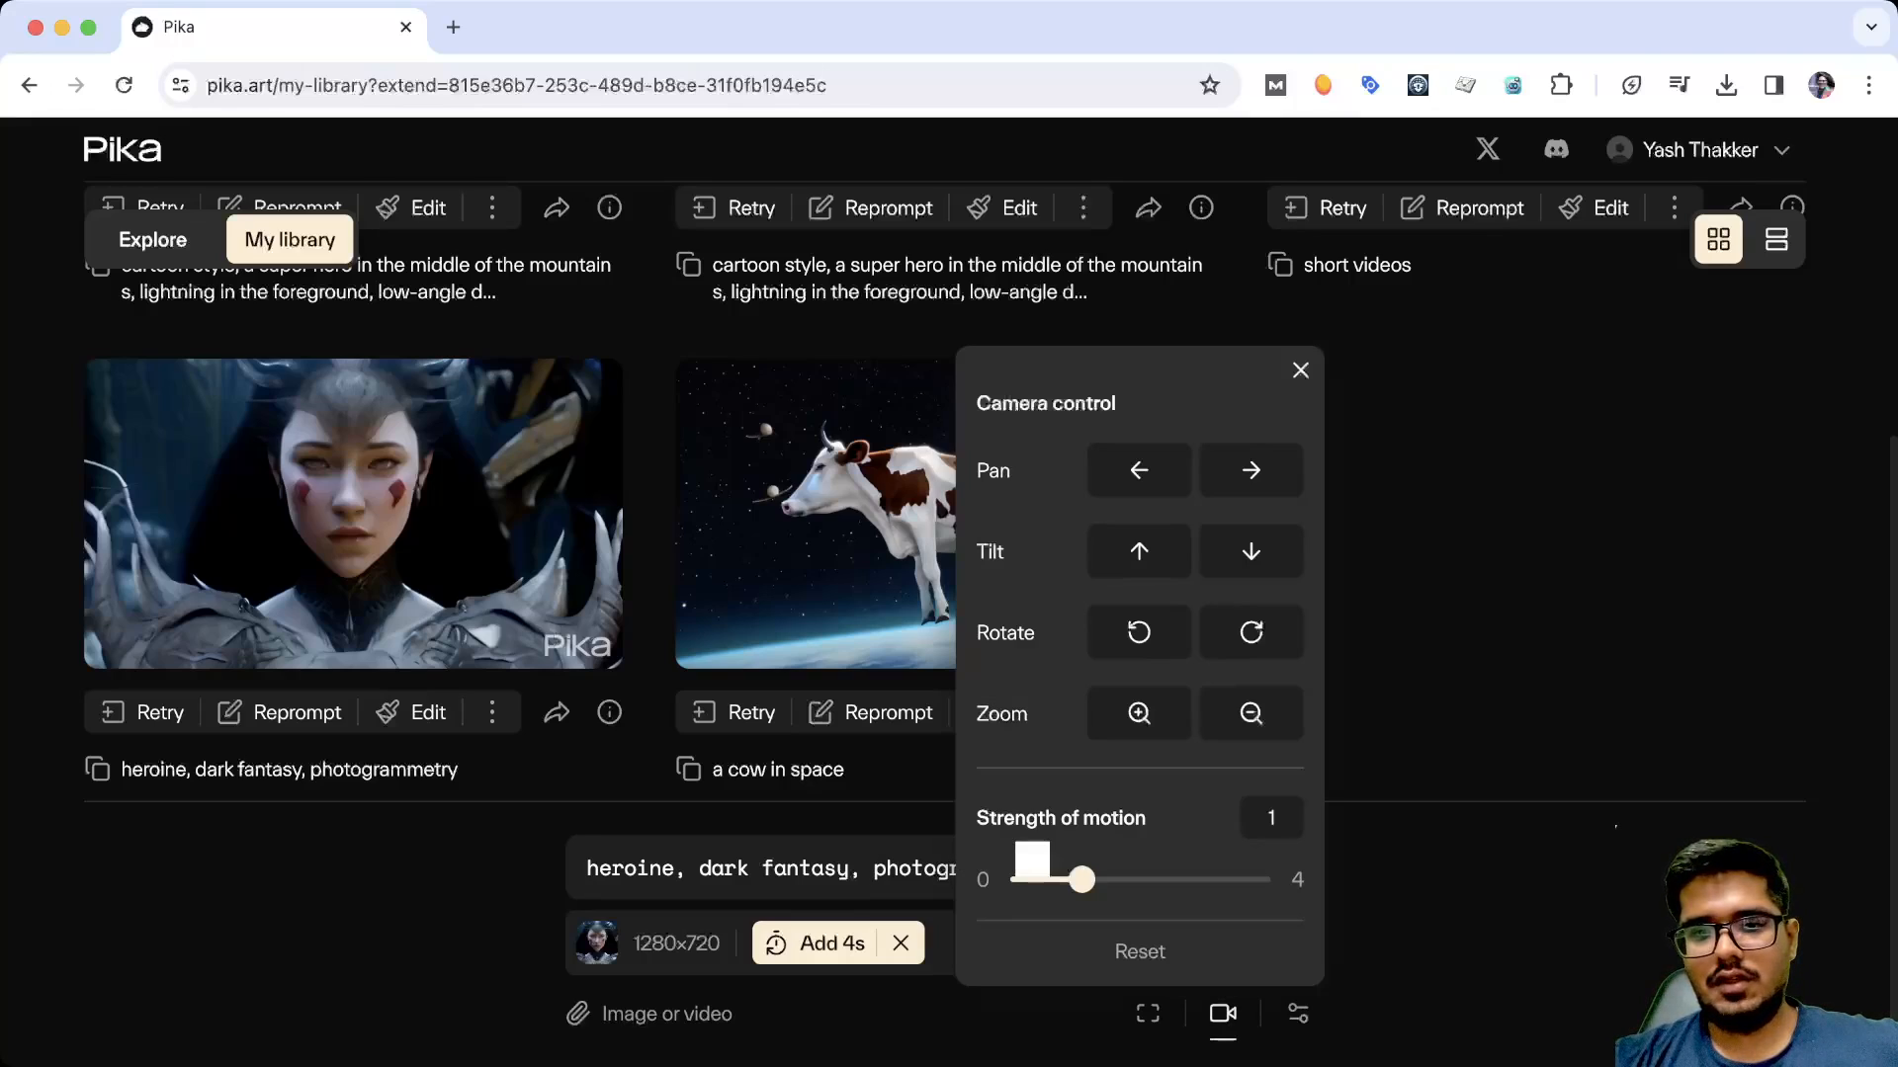
pyautogui.click(1251, 470)
pyautogui.click(1300, 371)
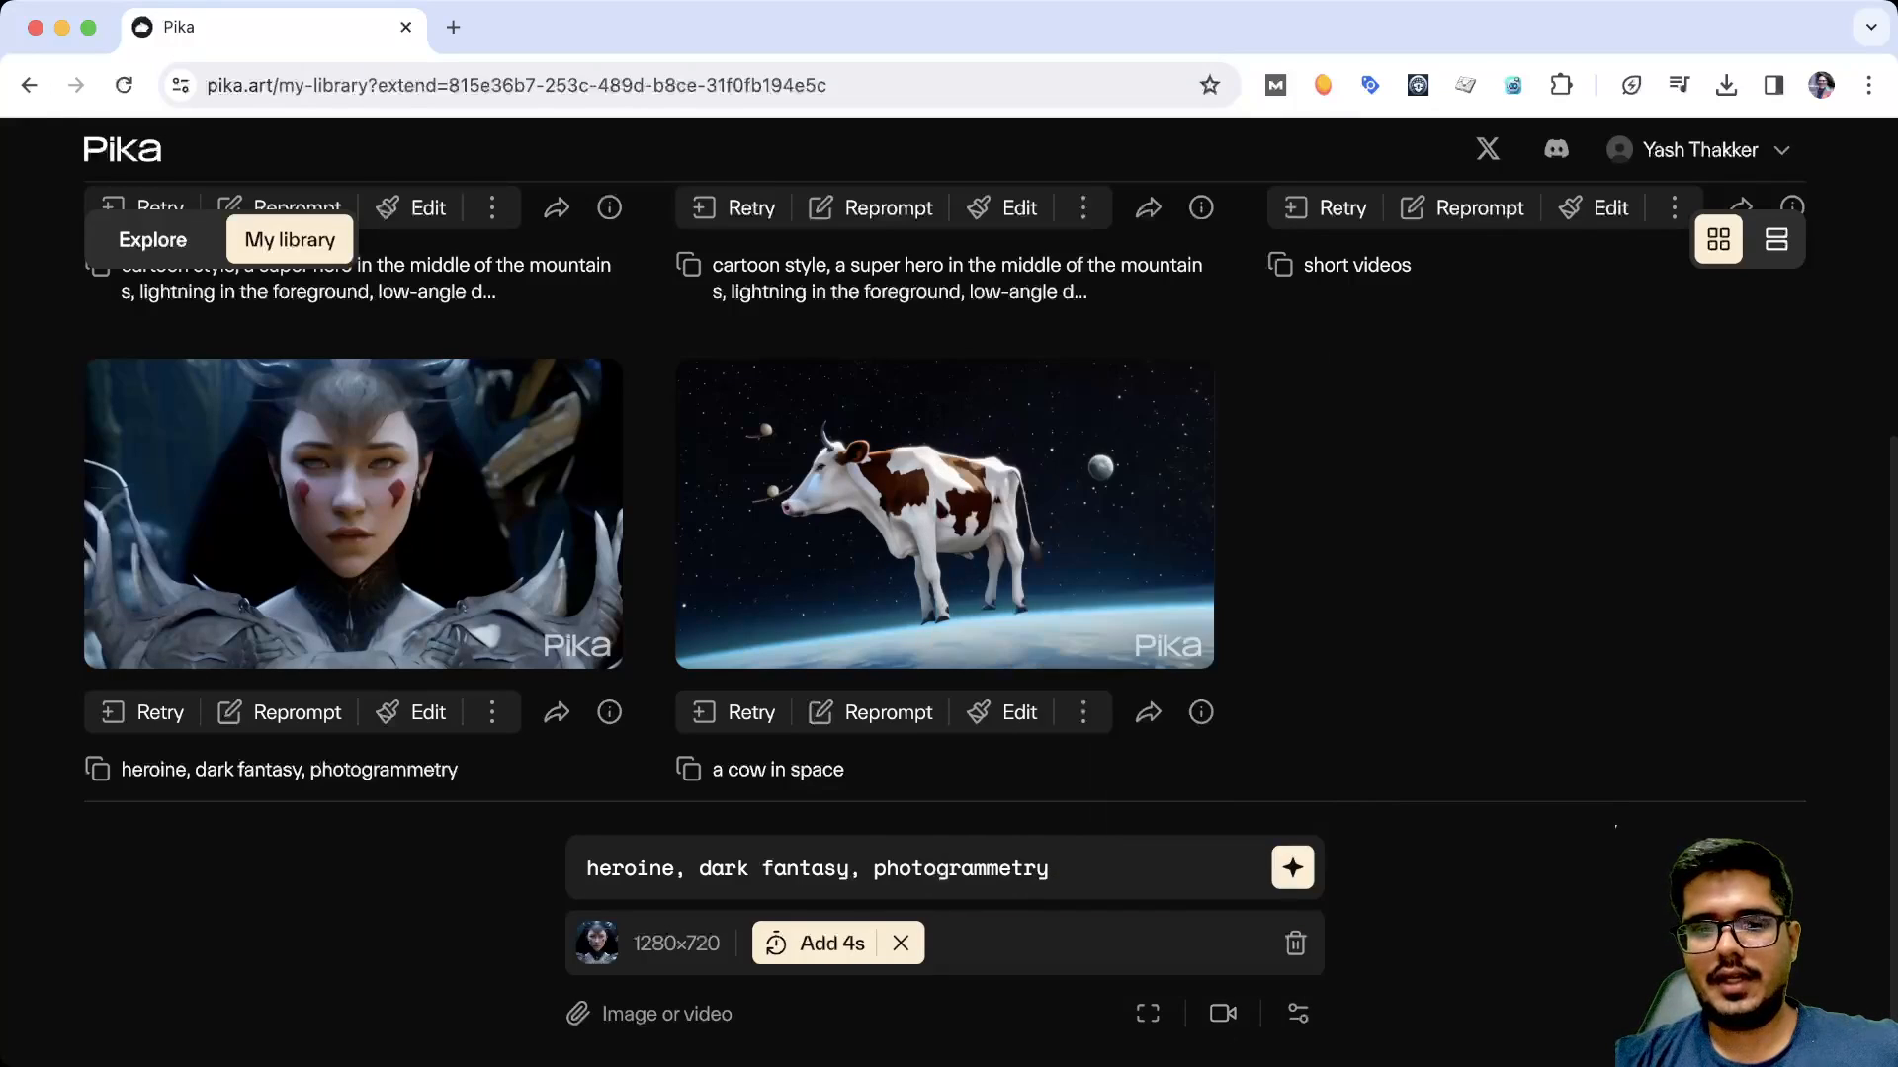
pyautogui.press('Return')
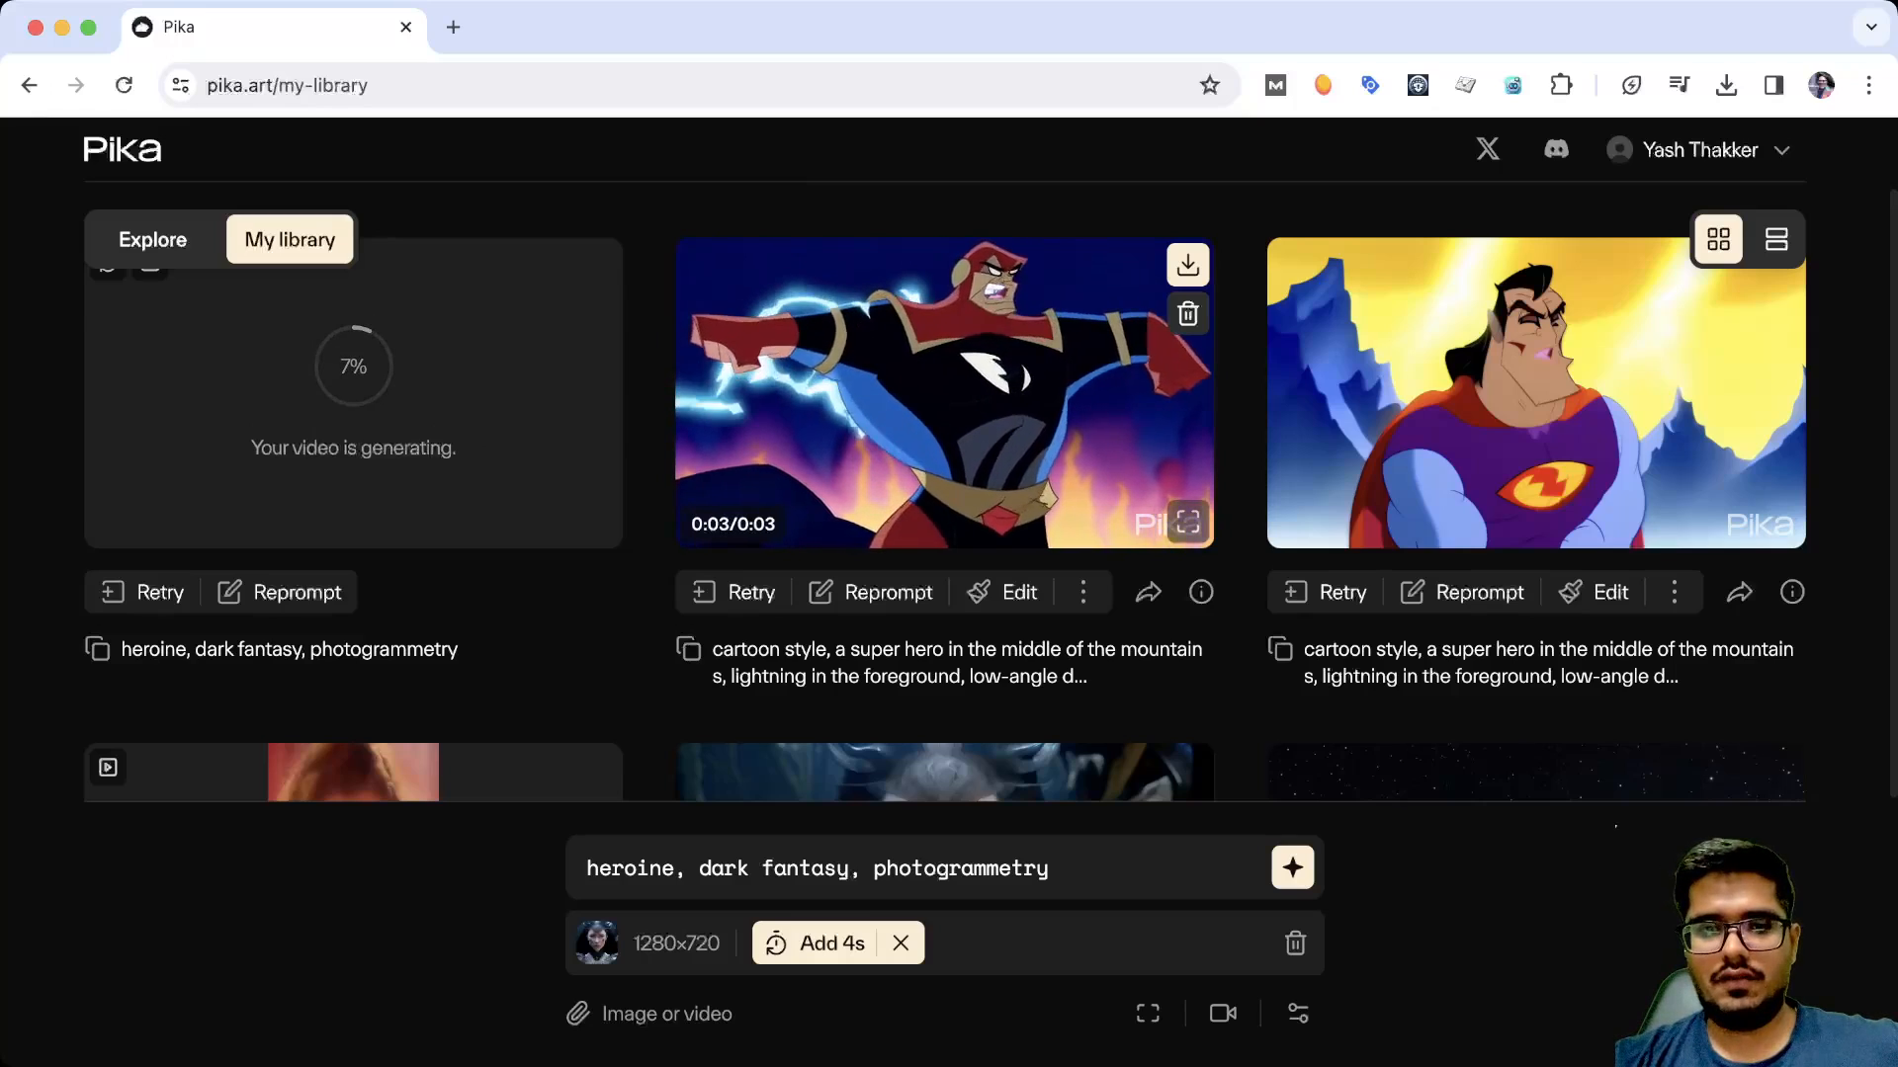
# Look through the library videos during generation and play the extended heroine video
pyautogui.scroll(-1, 944, 395)
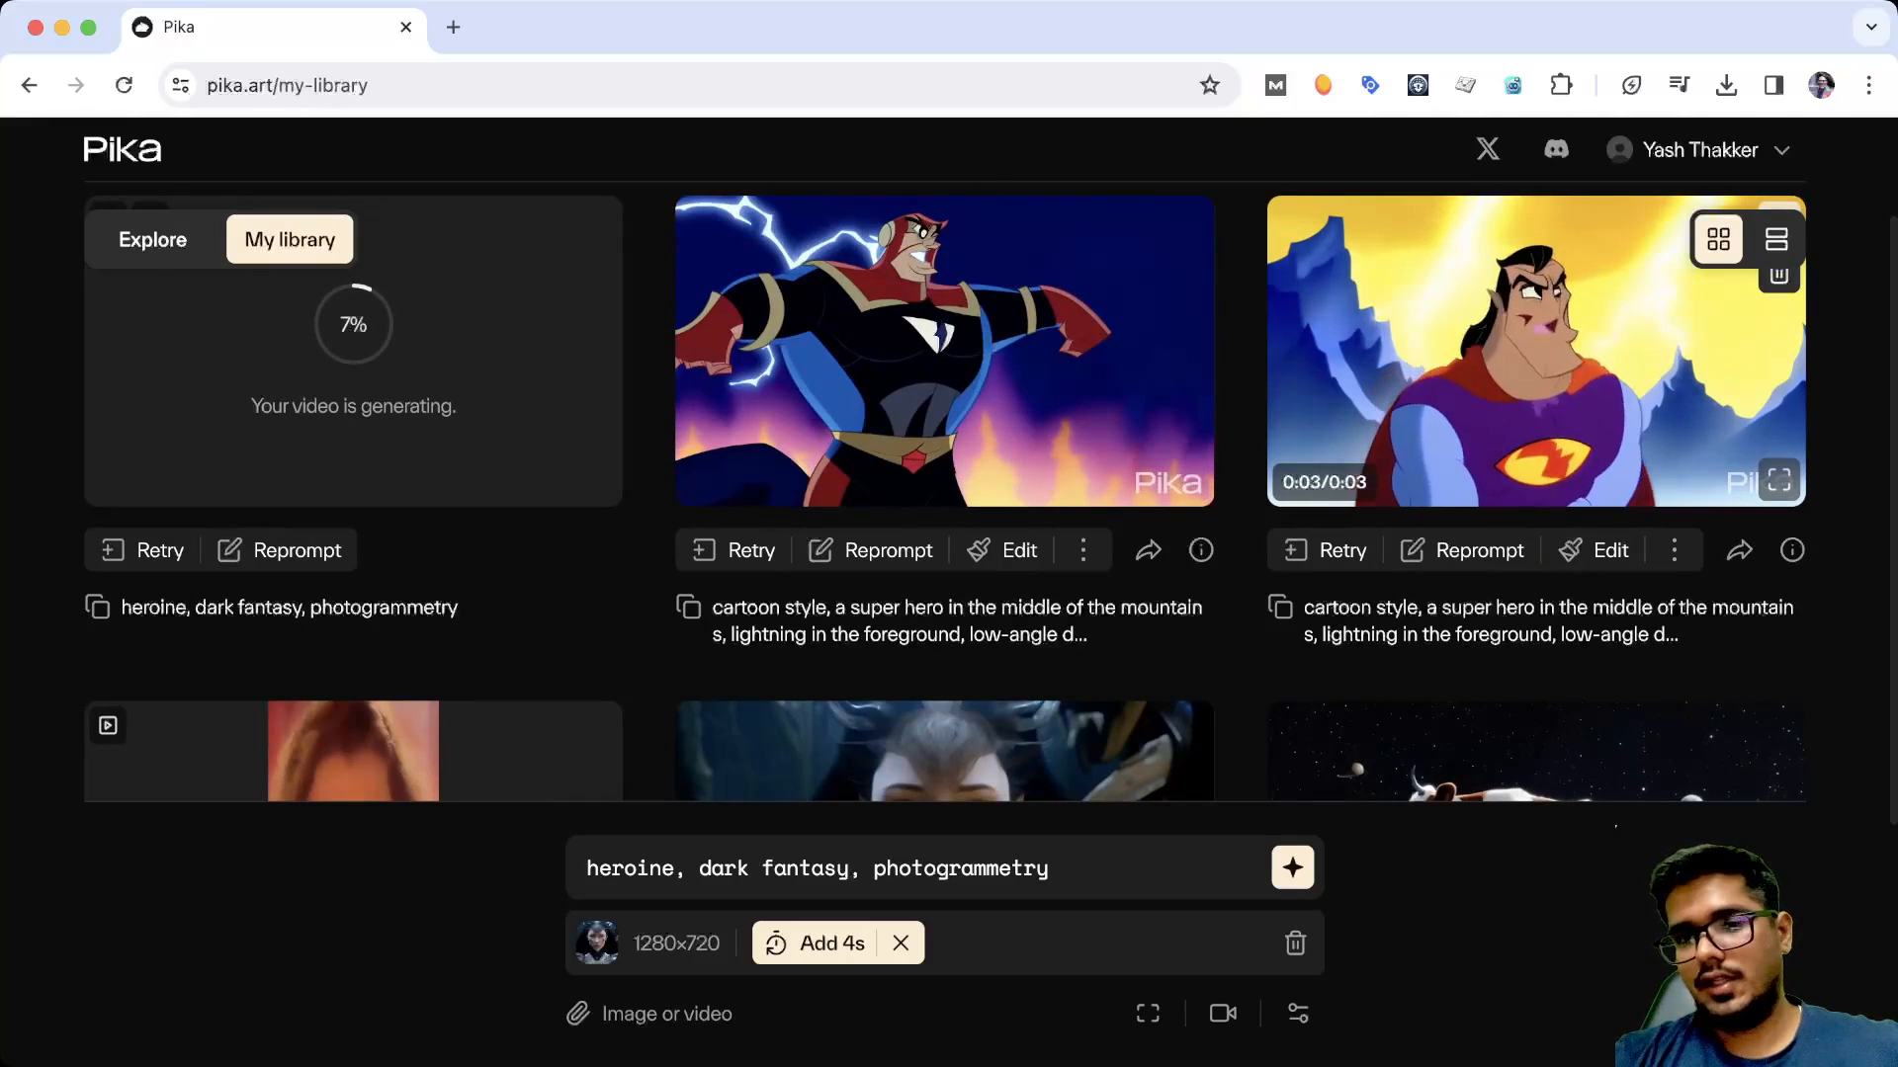
pyautogui.scroll(-5, 944, 494)
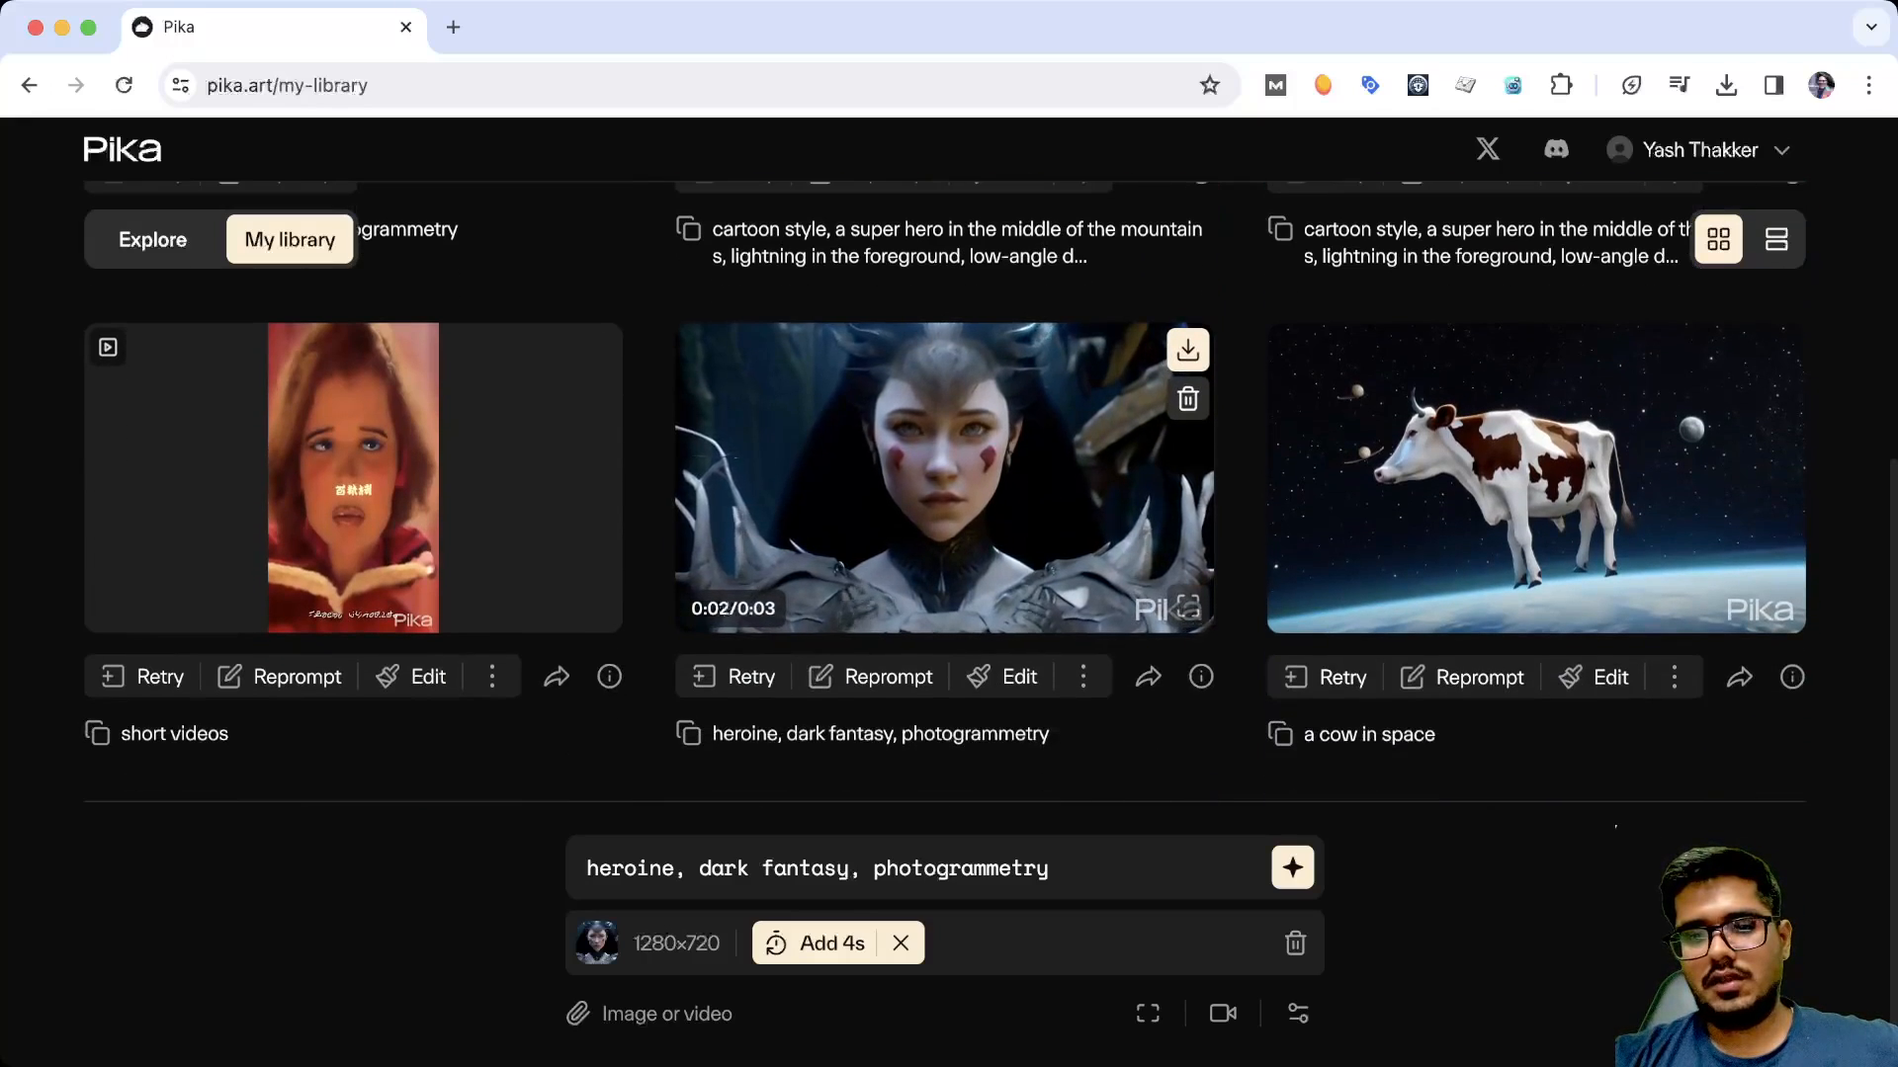
pyautogui.scroll(1, 944, 494)
pyautogui.scroll(1, 944, 494)
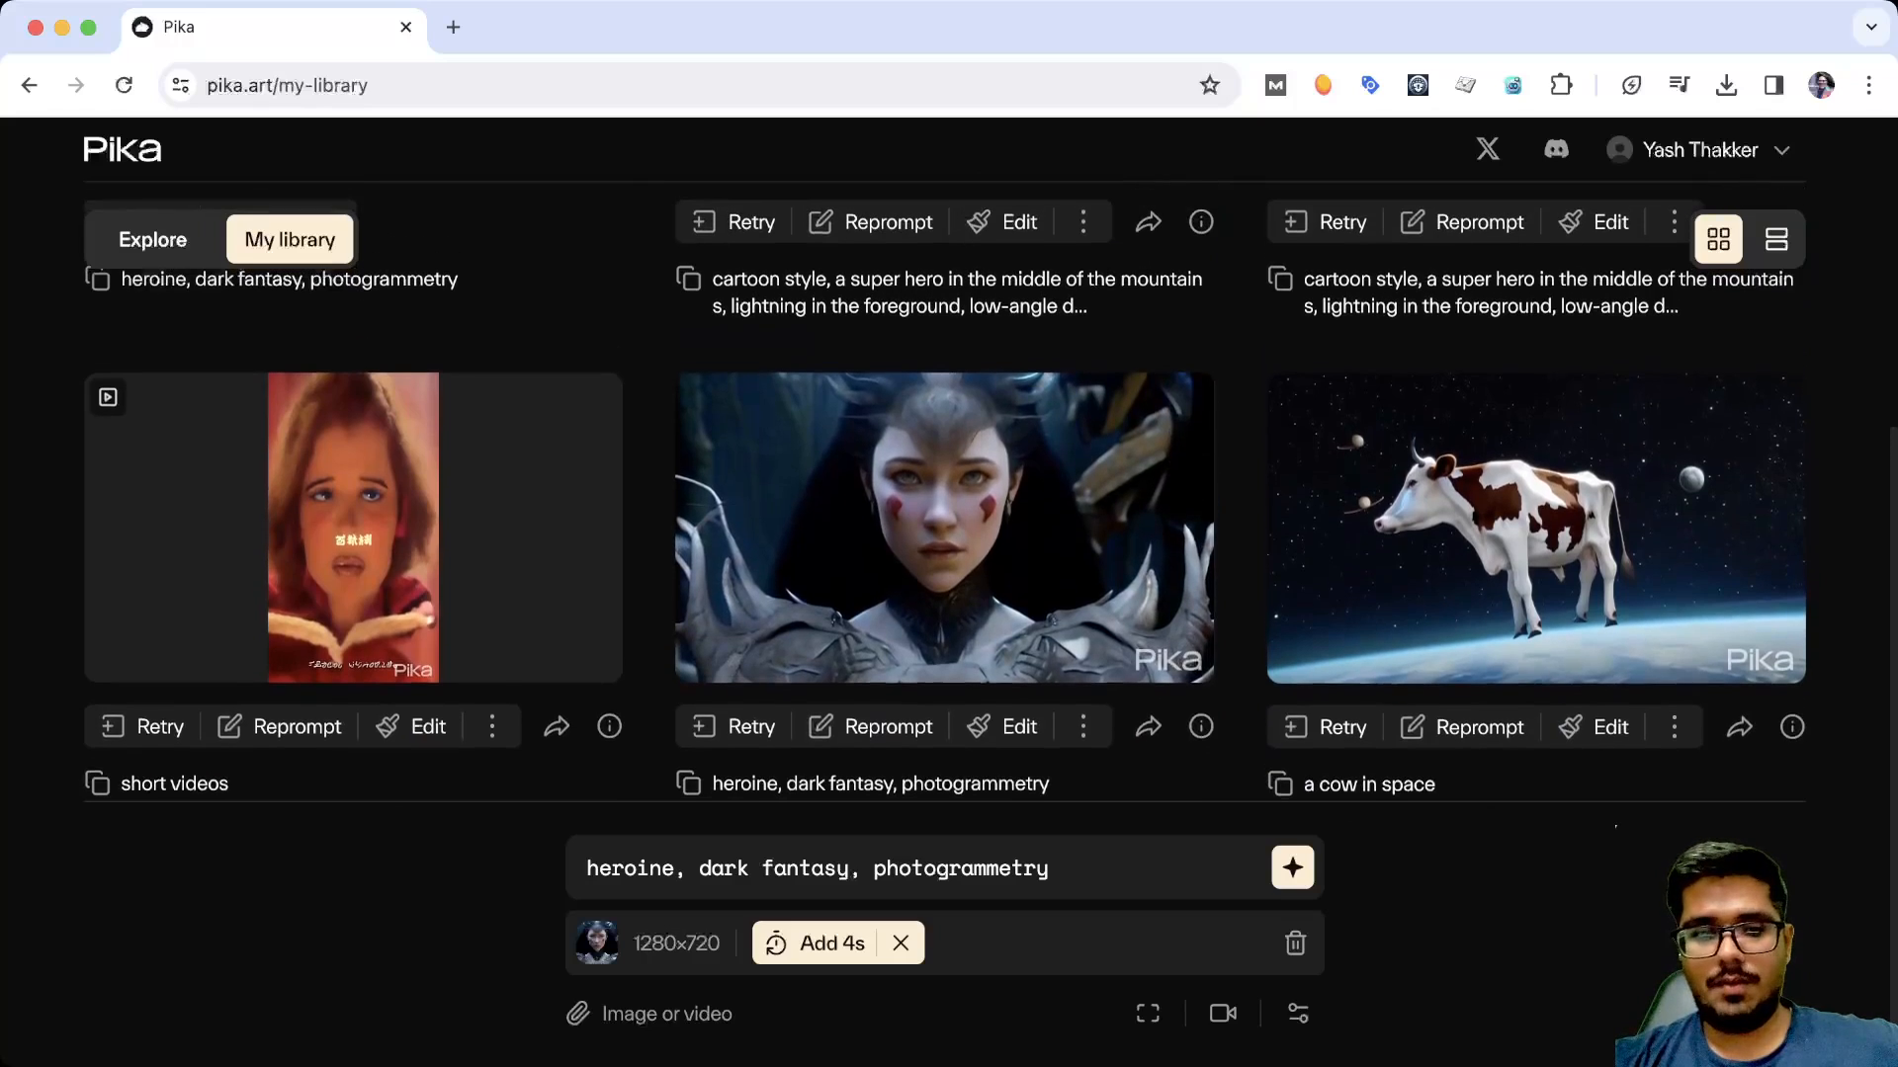
pyautogui.scroll(2, 943, 524)
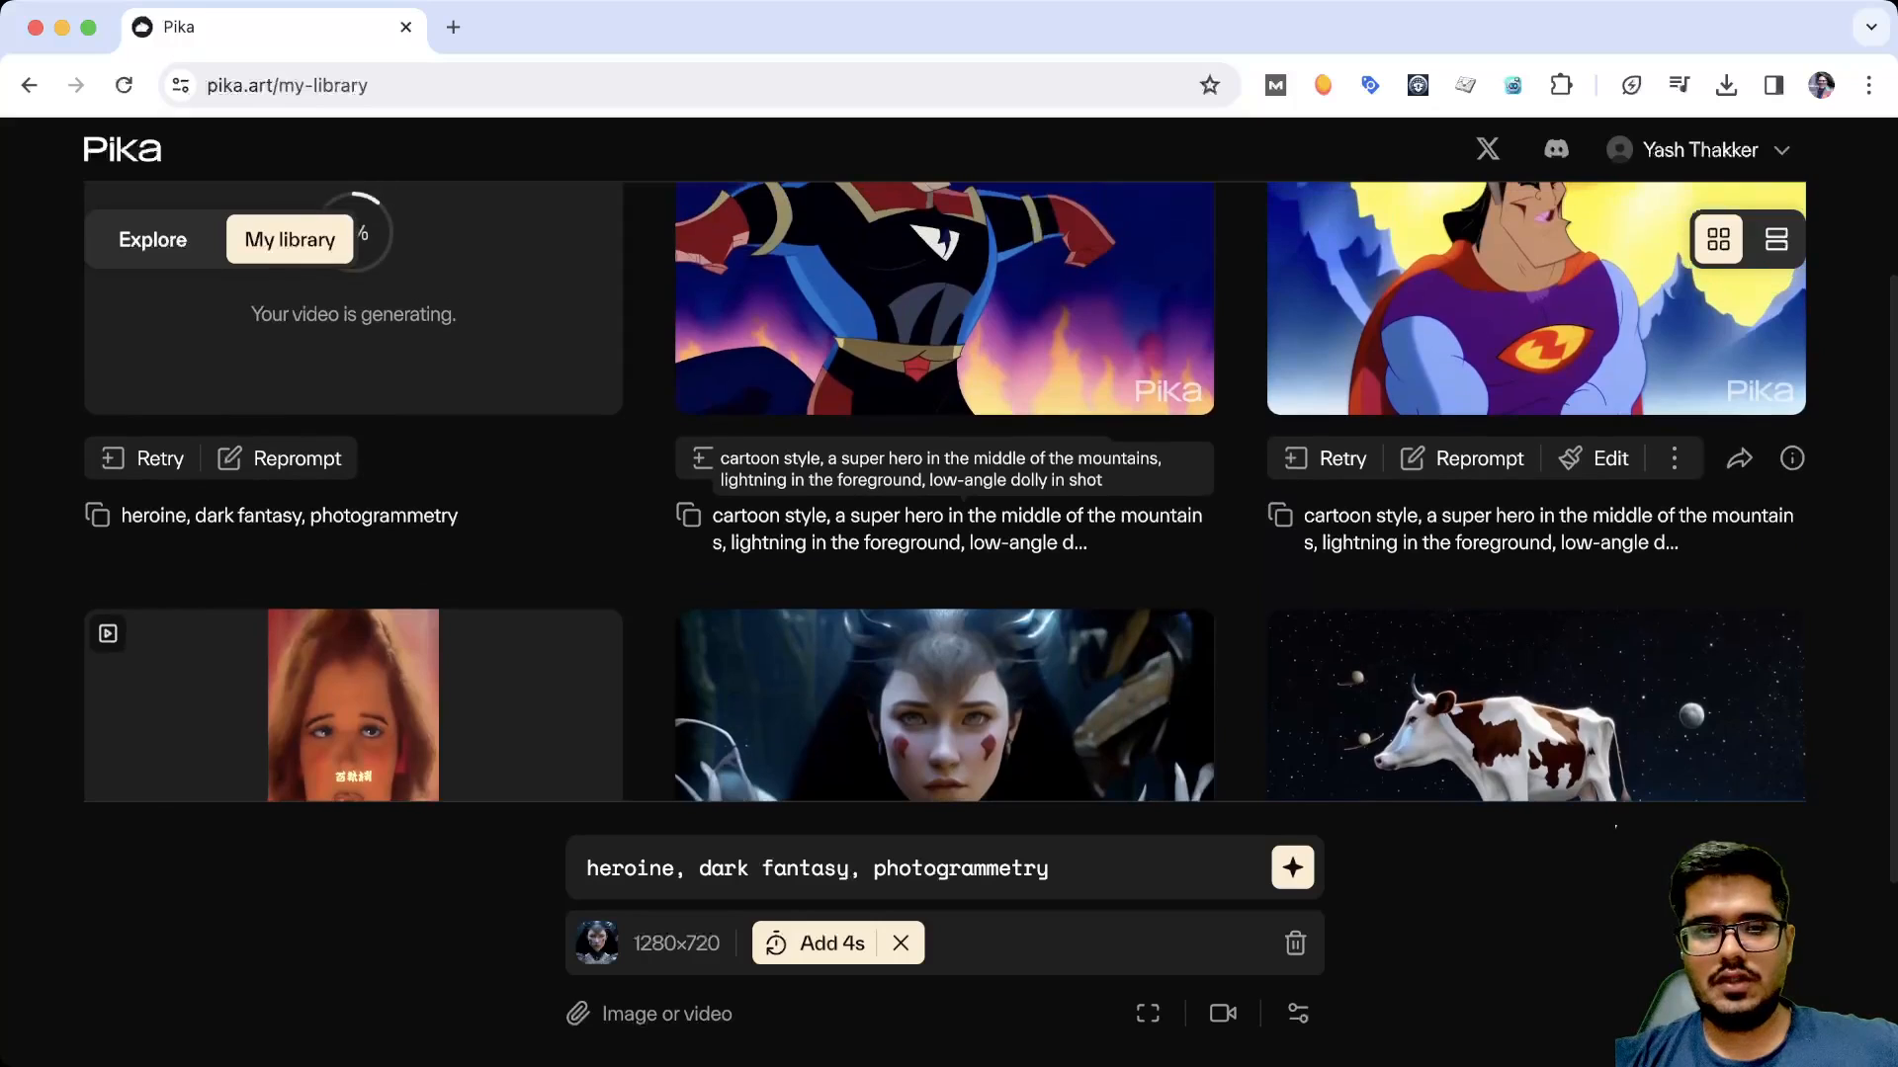
pyautogui.scroll(-3, 944, 524)
pyautogui.scroll(5, 944, 475)
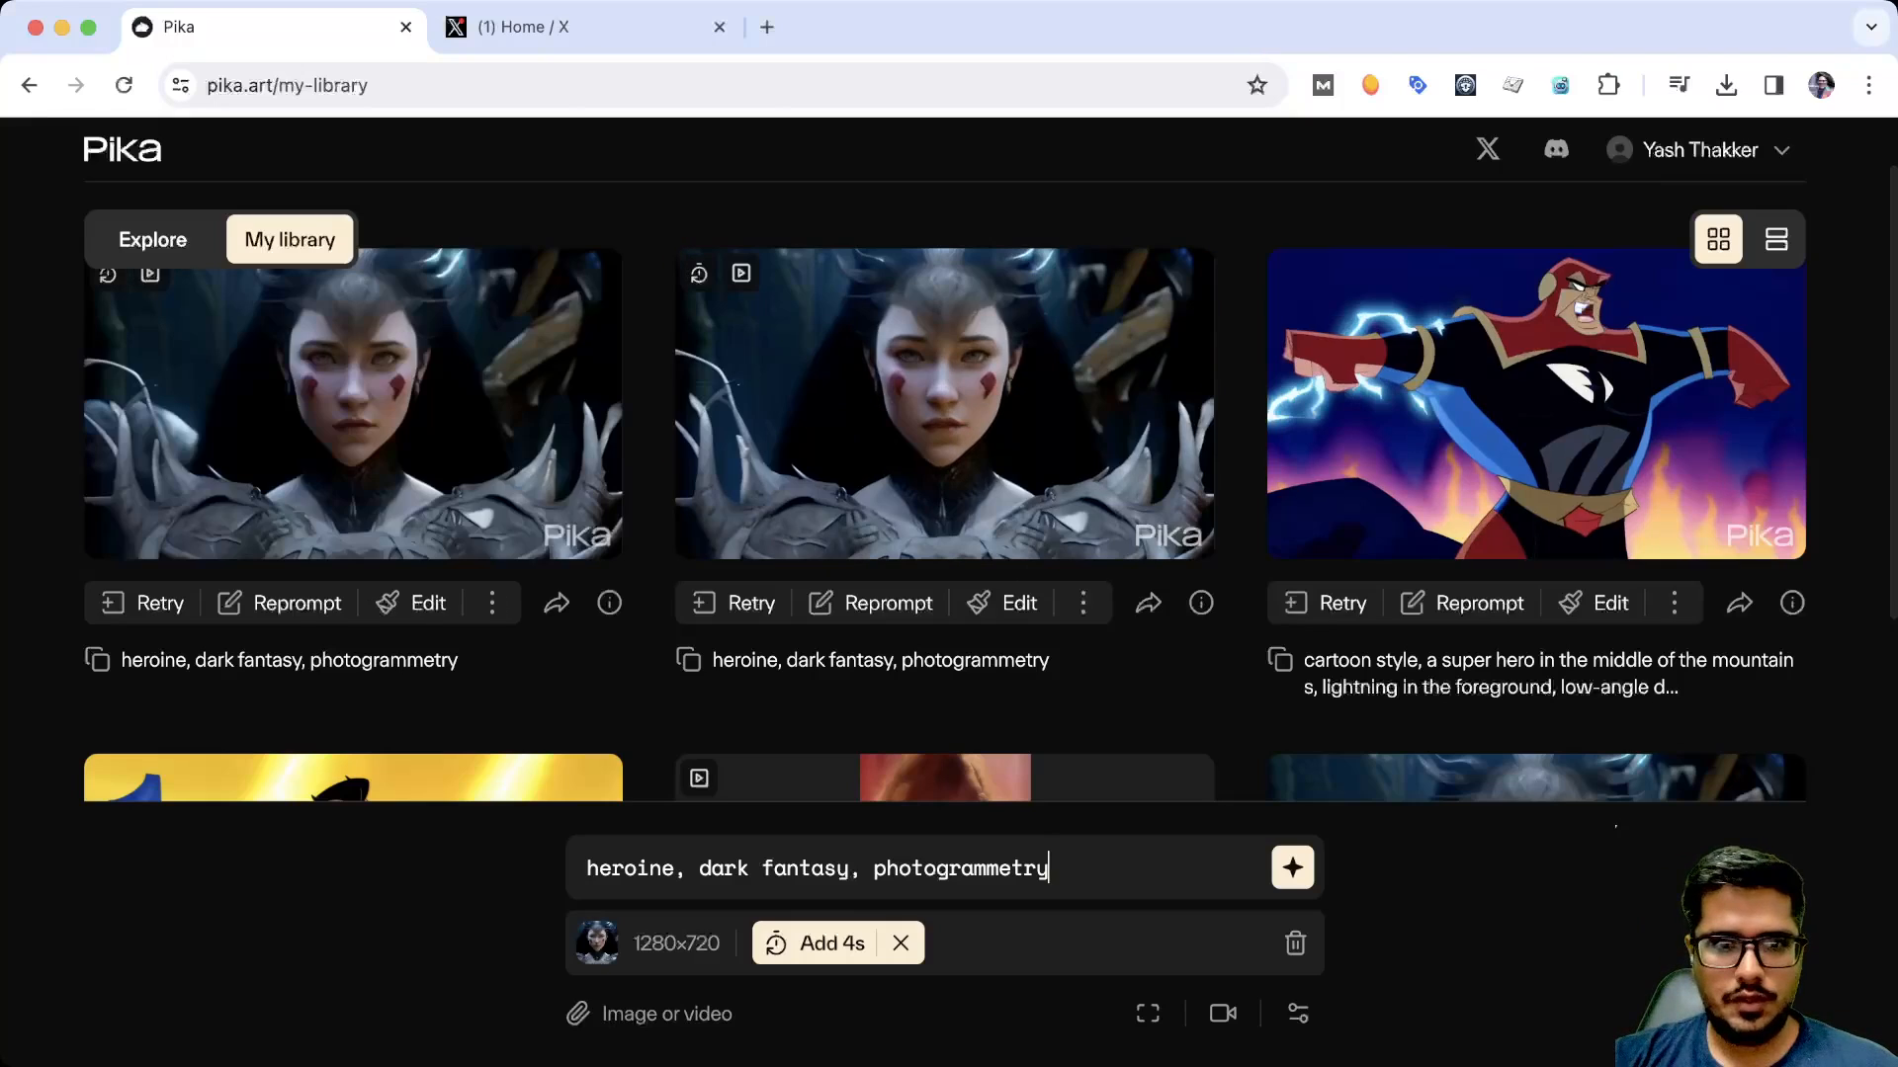
pyautogui.moveTo(596, 275)
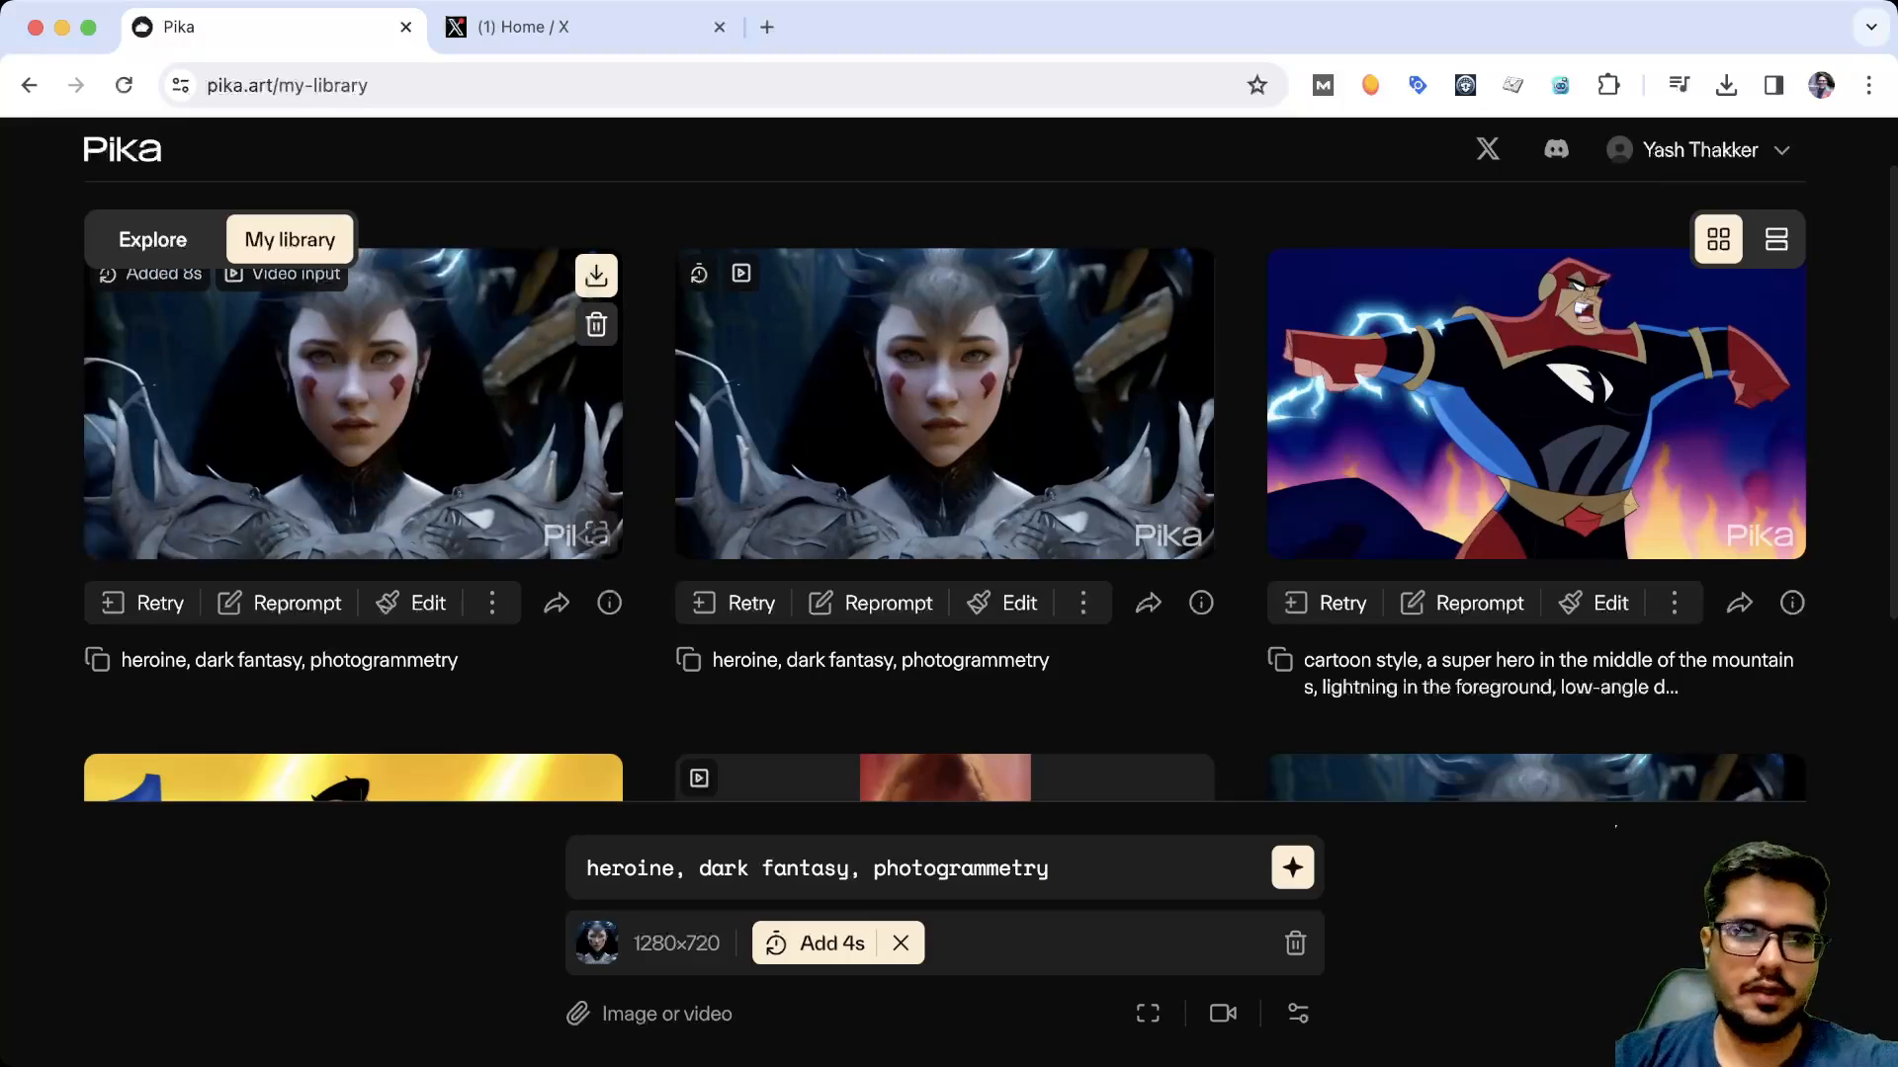
pyautogui.scroll(1, 991, 477)
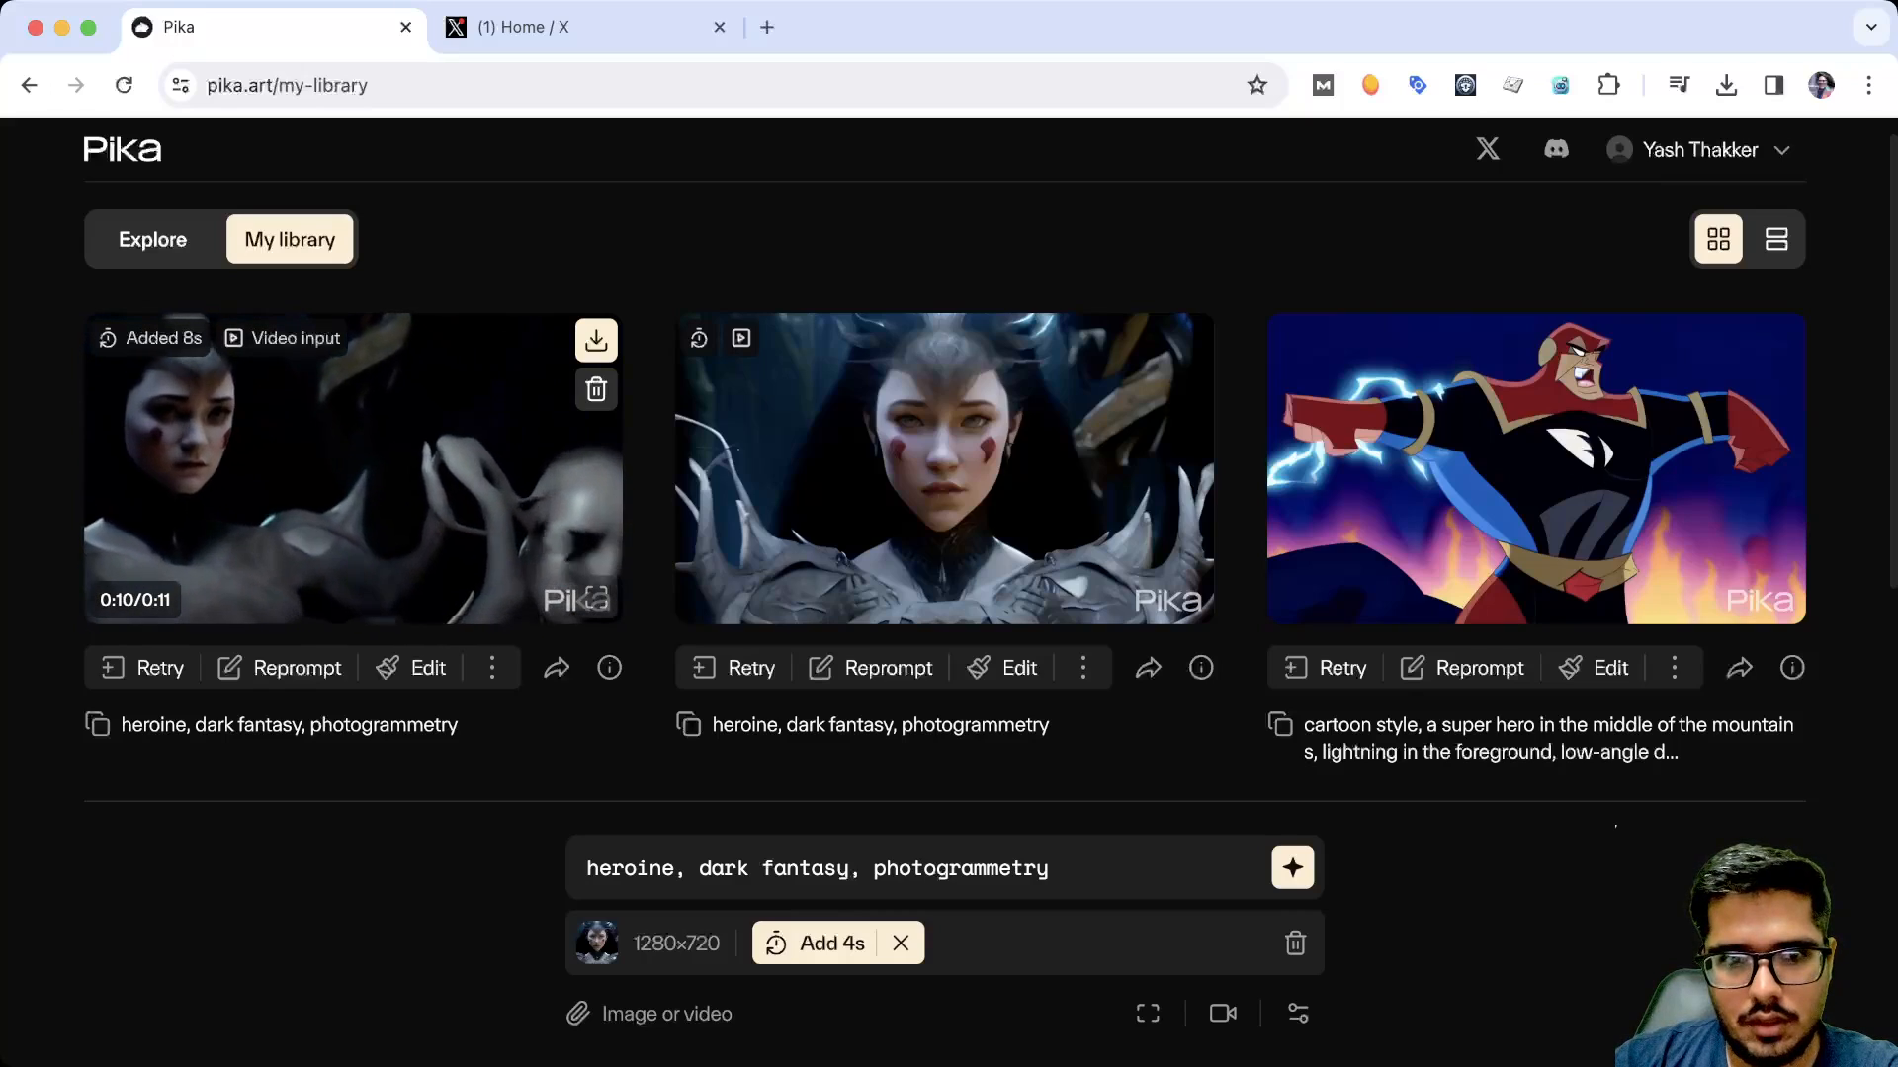
# Add another 4 seconds to the newest extended heroine video and upscale the resulting video
pyautogui.click(492, 668)
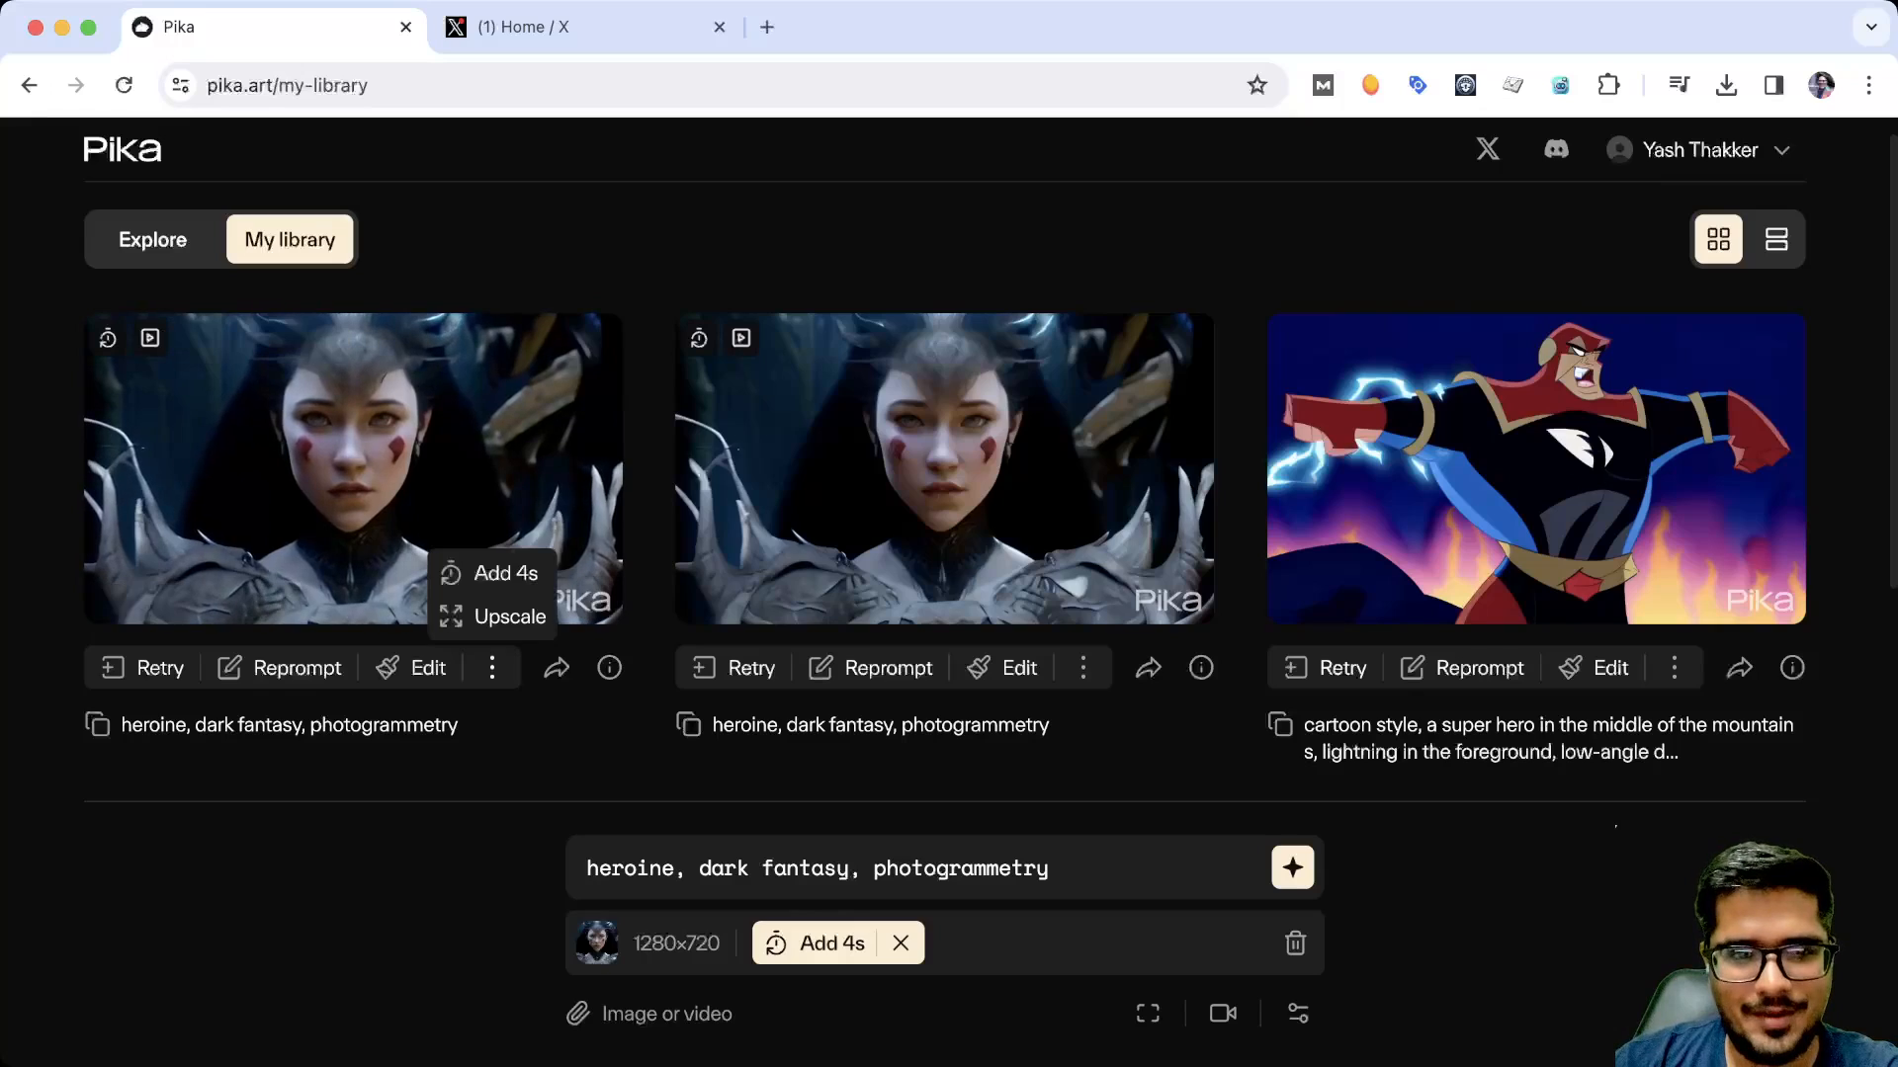
pyautogui.click(505, 575)
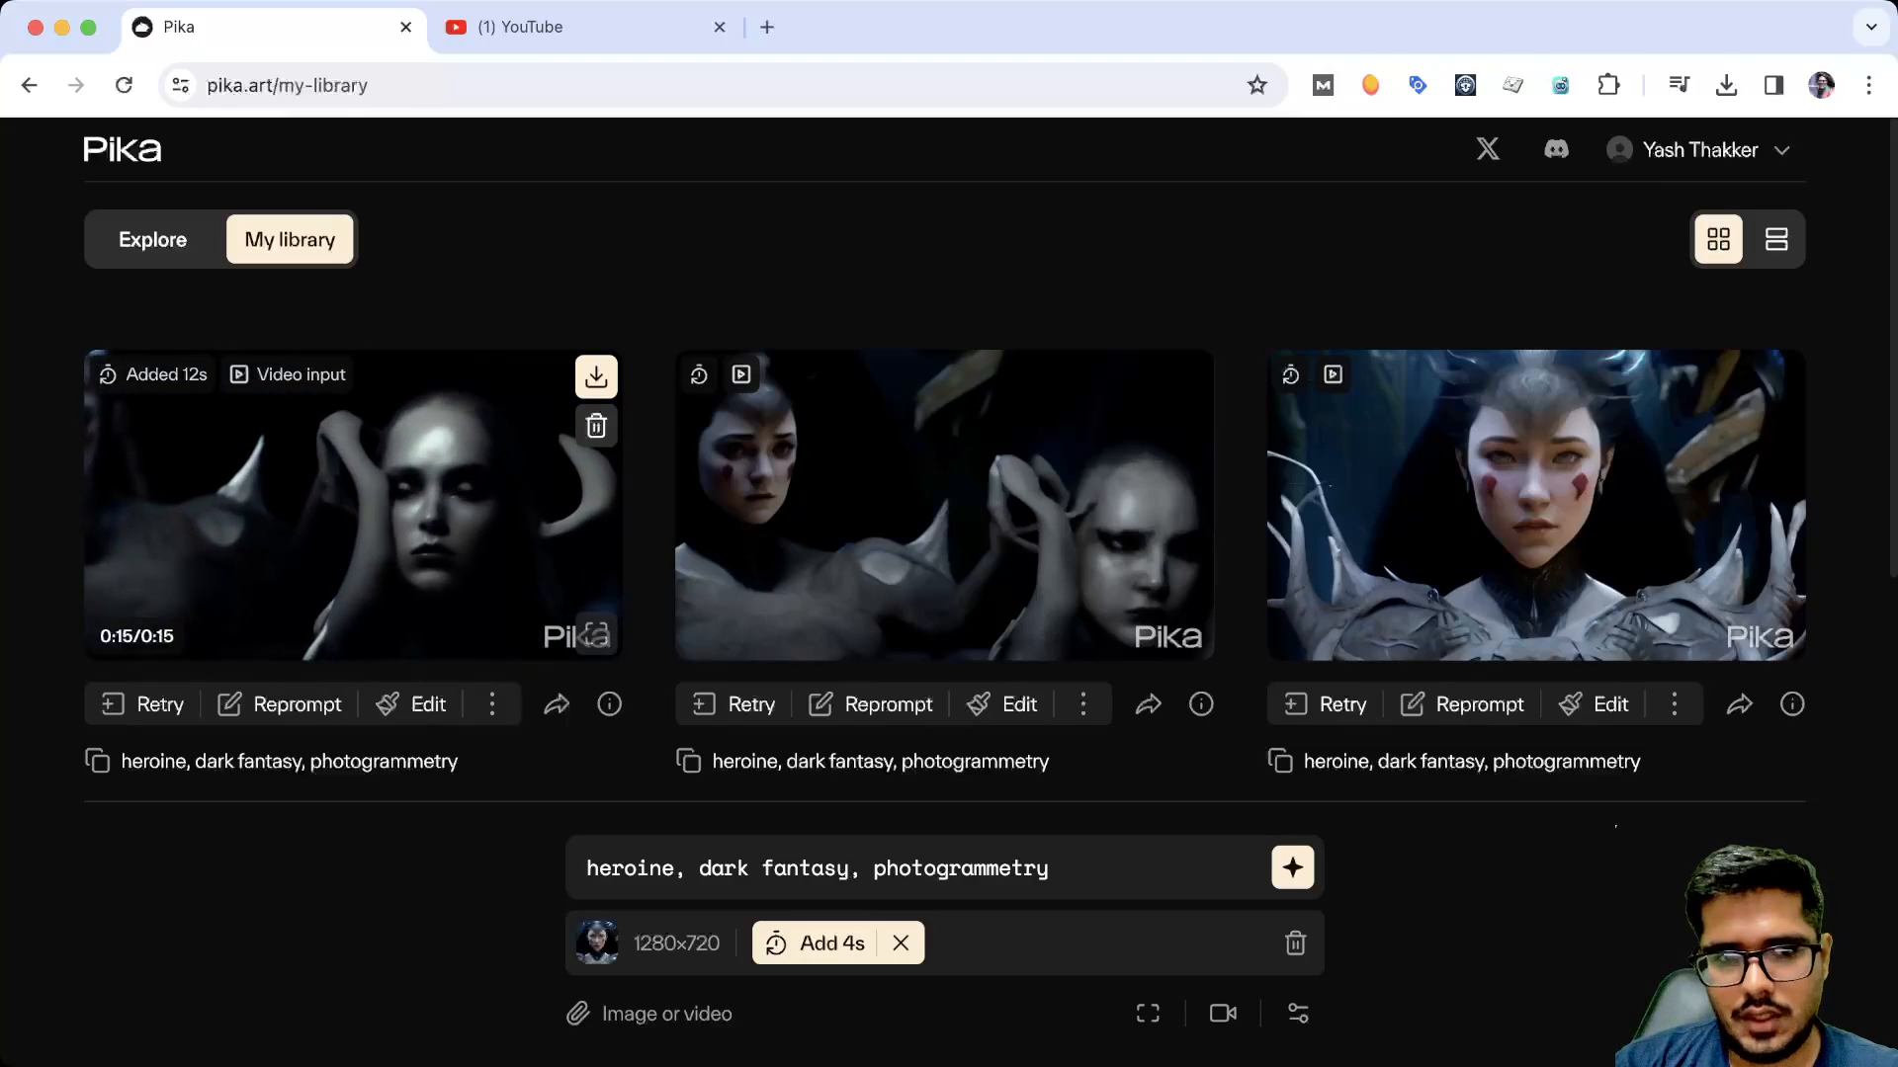
pyautogui.click(491, 704)
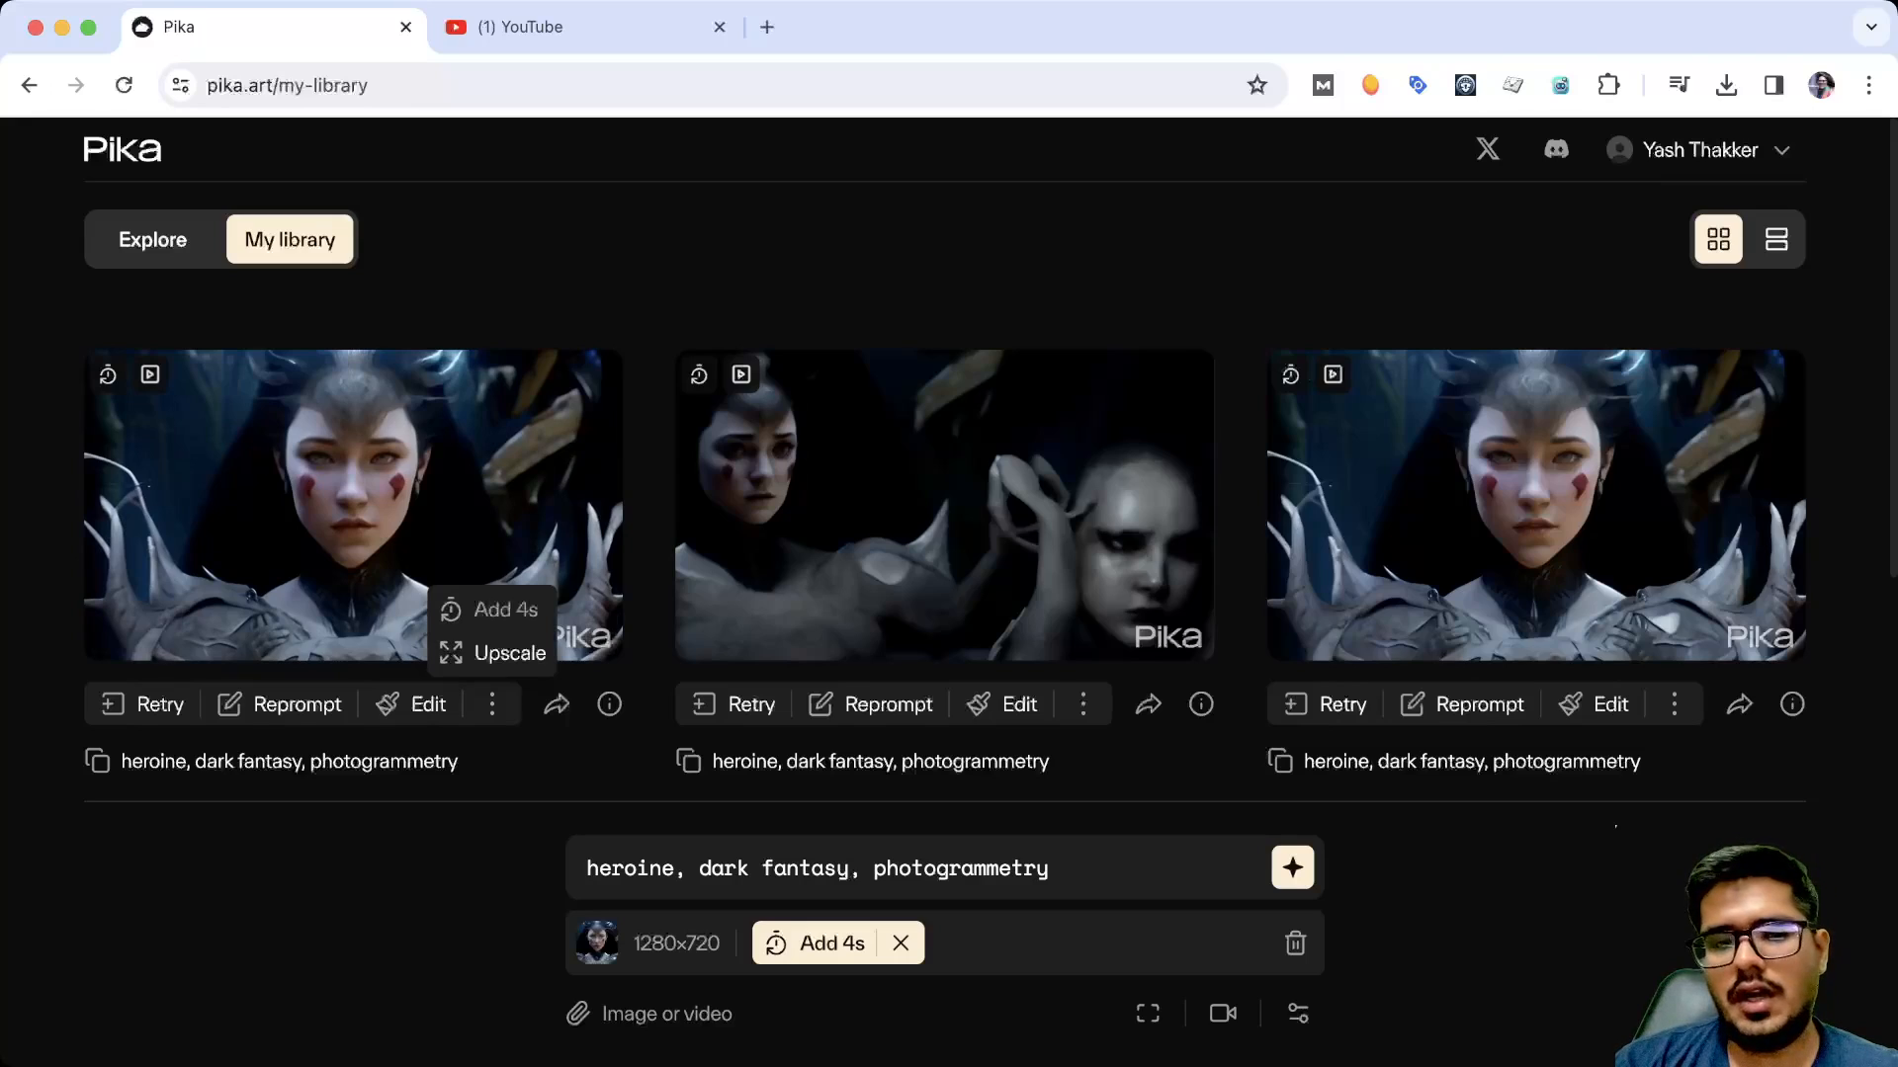
pyautogui.click(509, 652)
# Start editing the longest heroine video and place a Modify region box over the heroine's face
pyautogui.click(1083, 704)
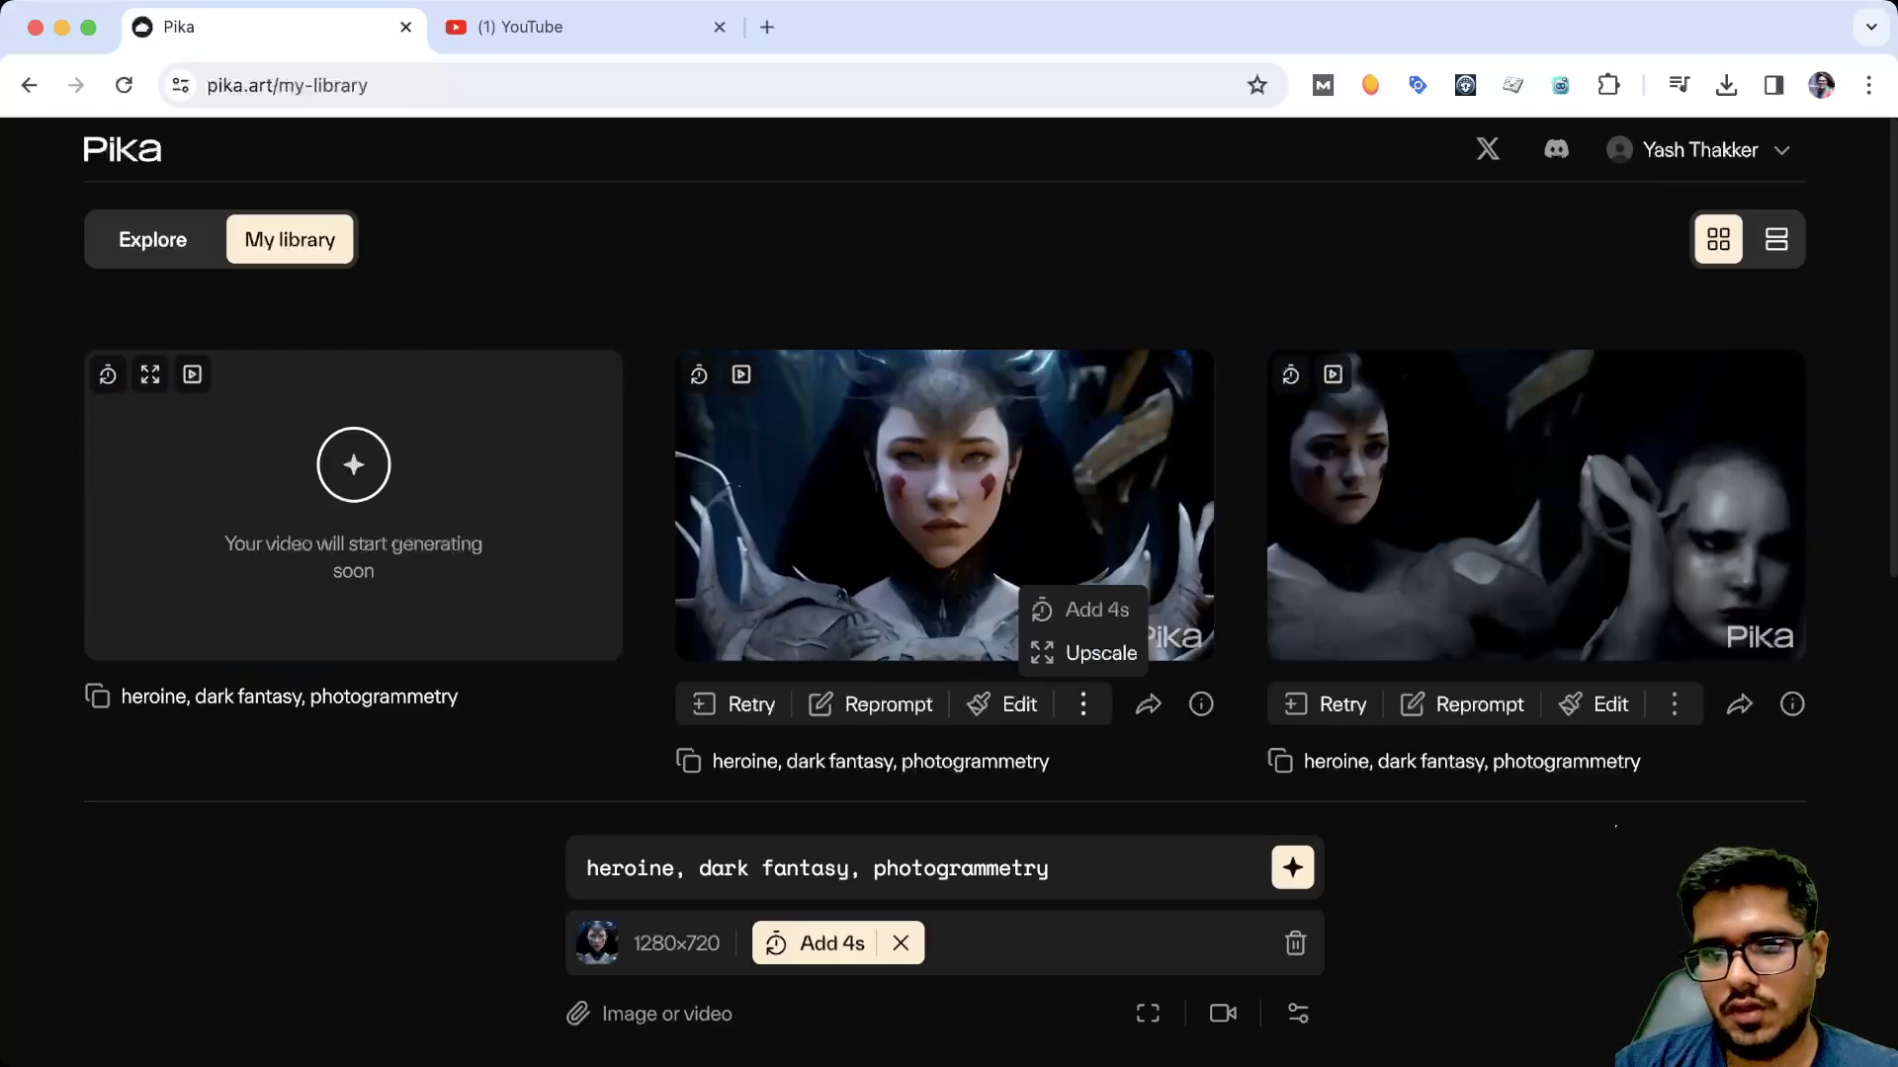
pyautogui.click(1083, 703)
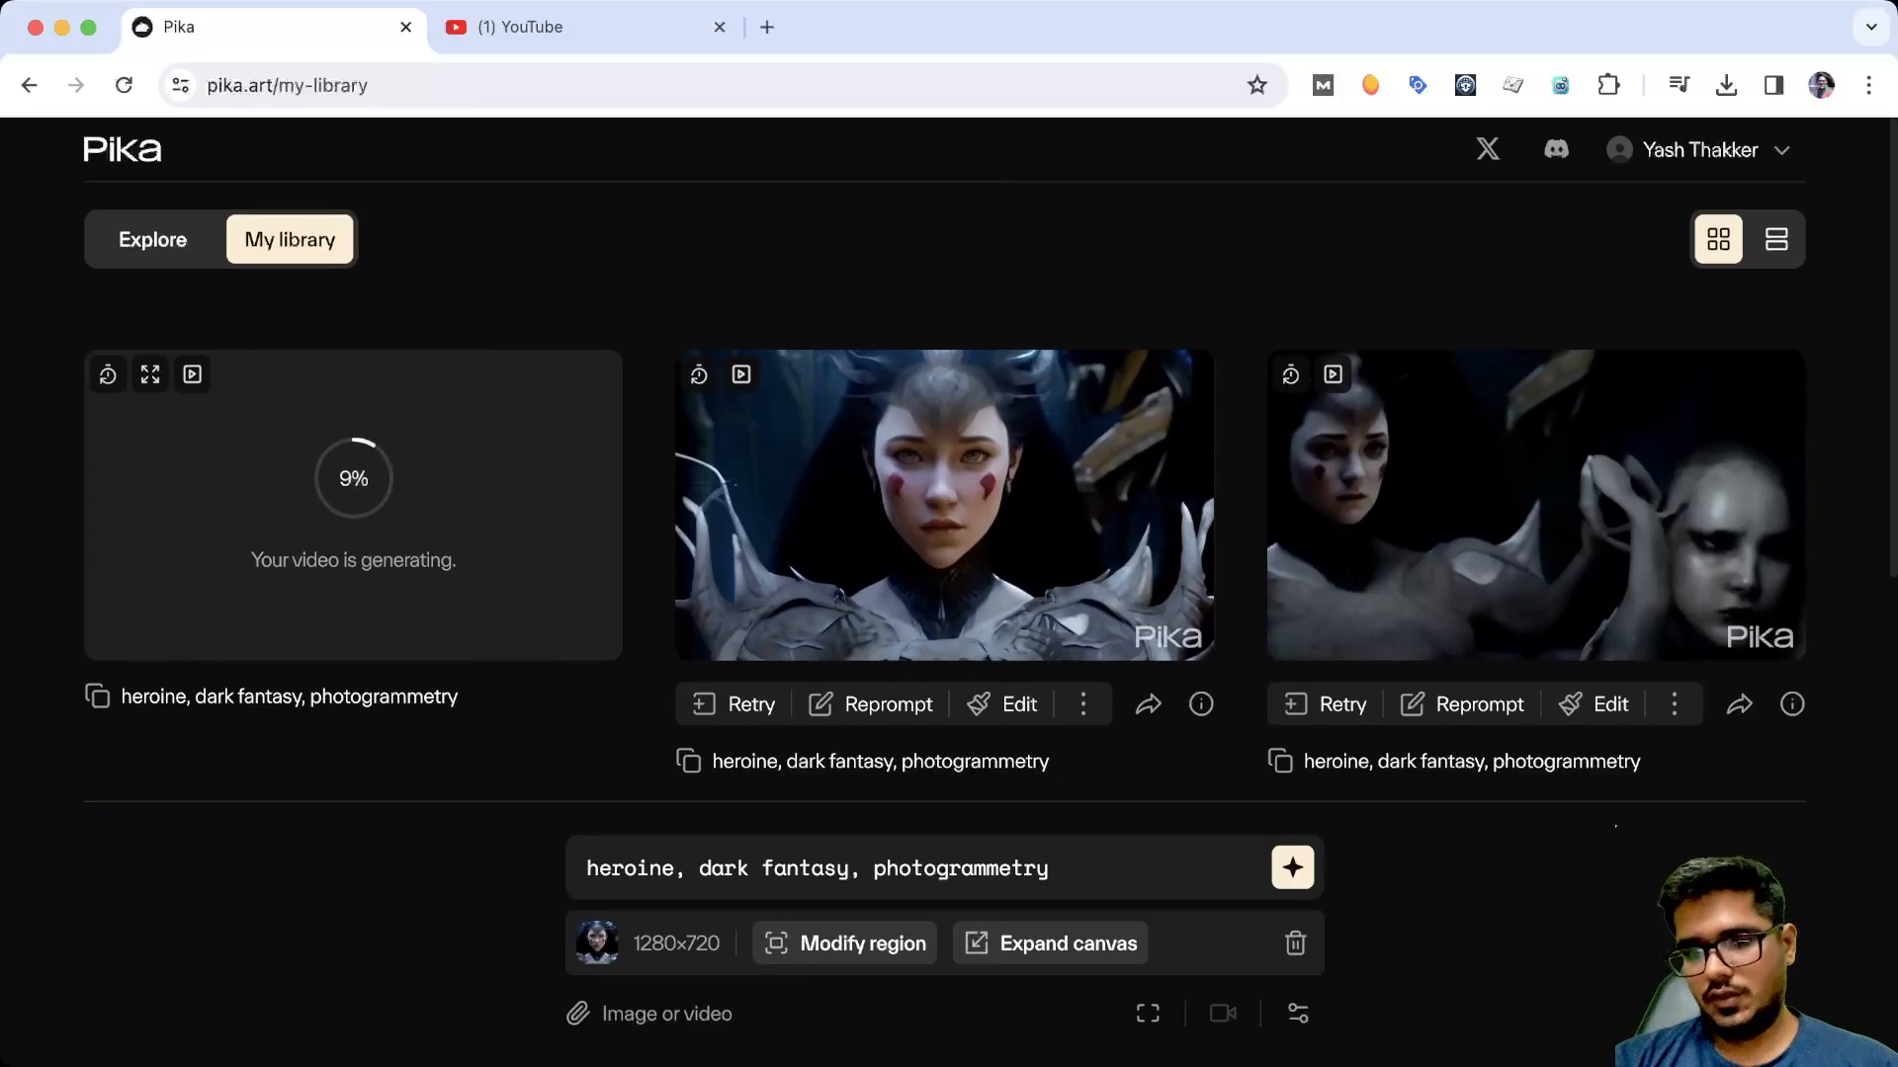
pyautogui.click(845, 944)
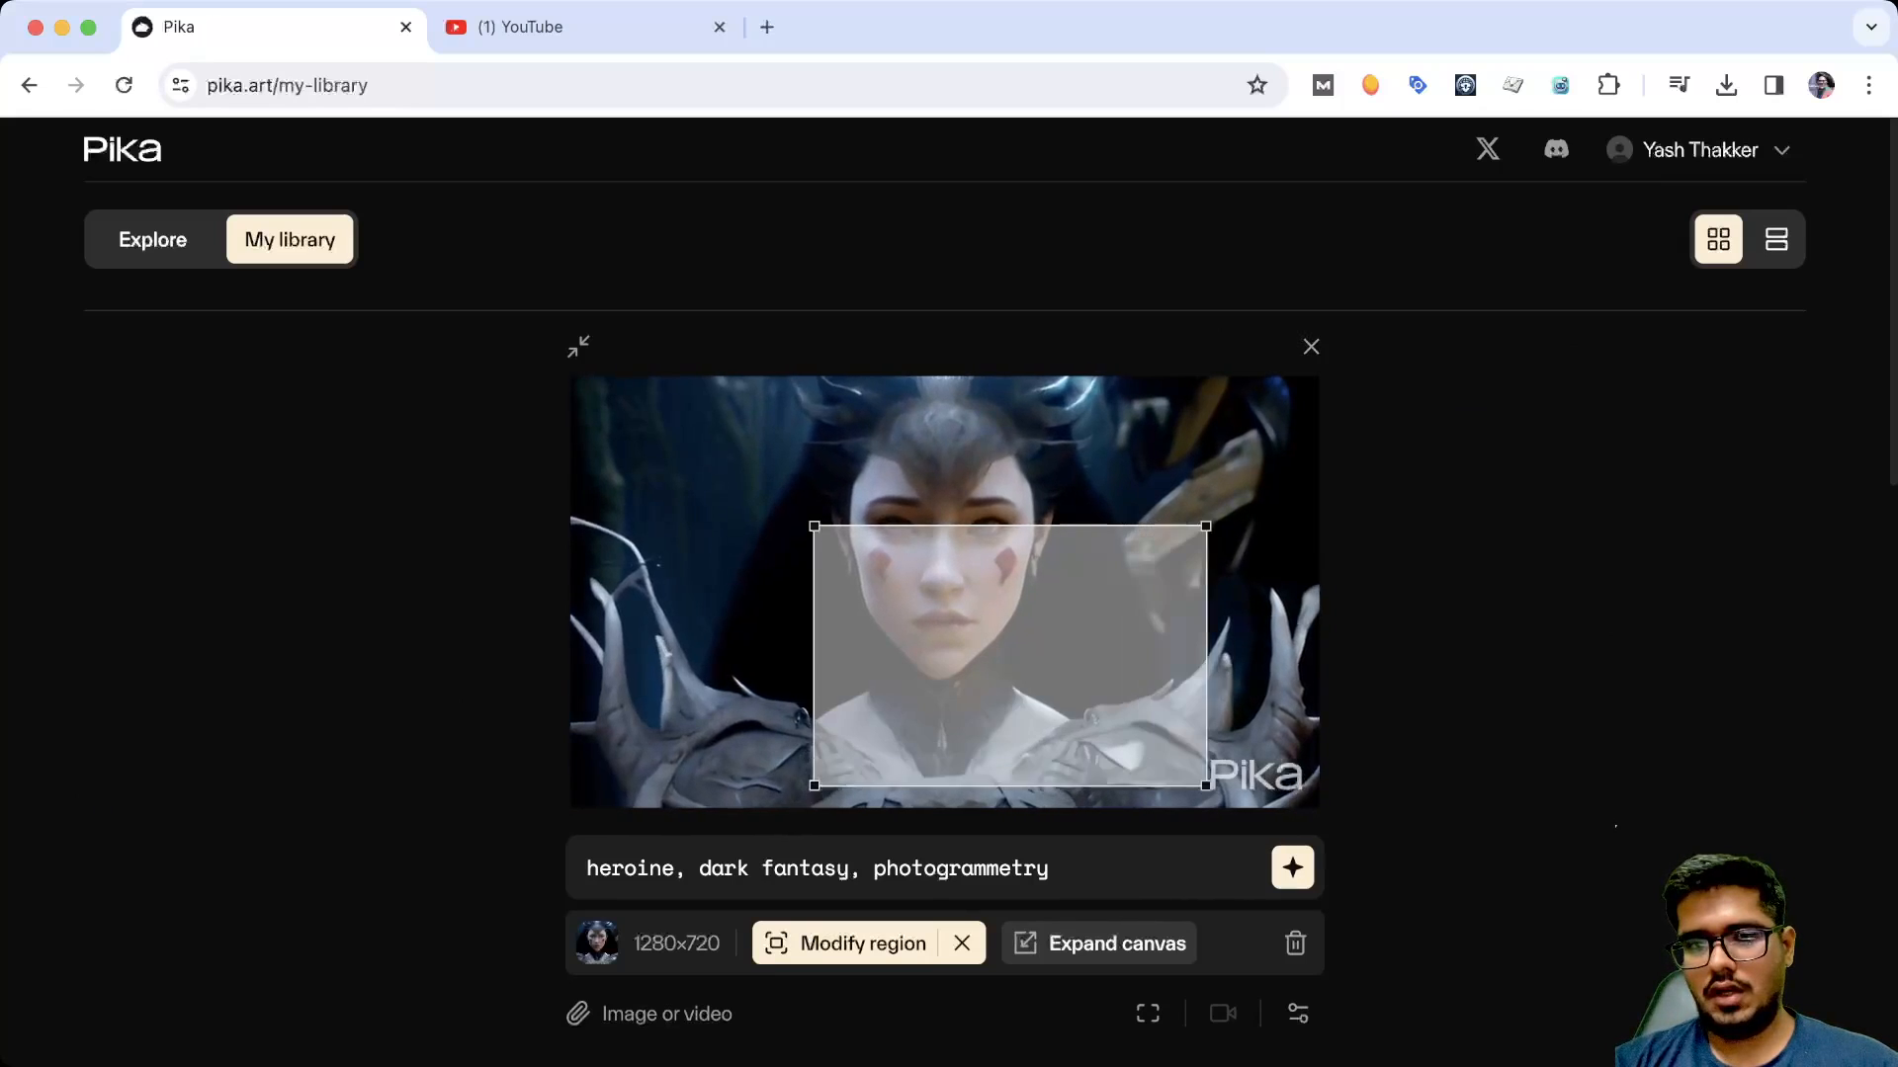
pyautogui.moveTo(1013, 657); pyautogui.dragTo(931, 555)
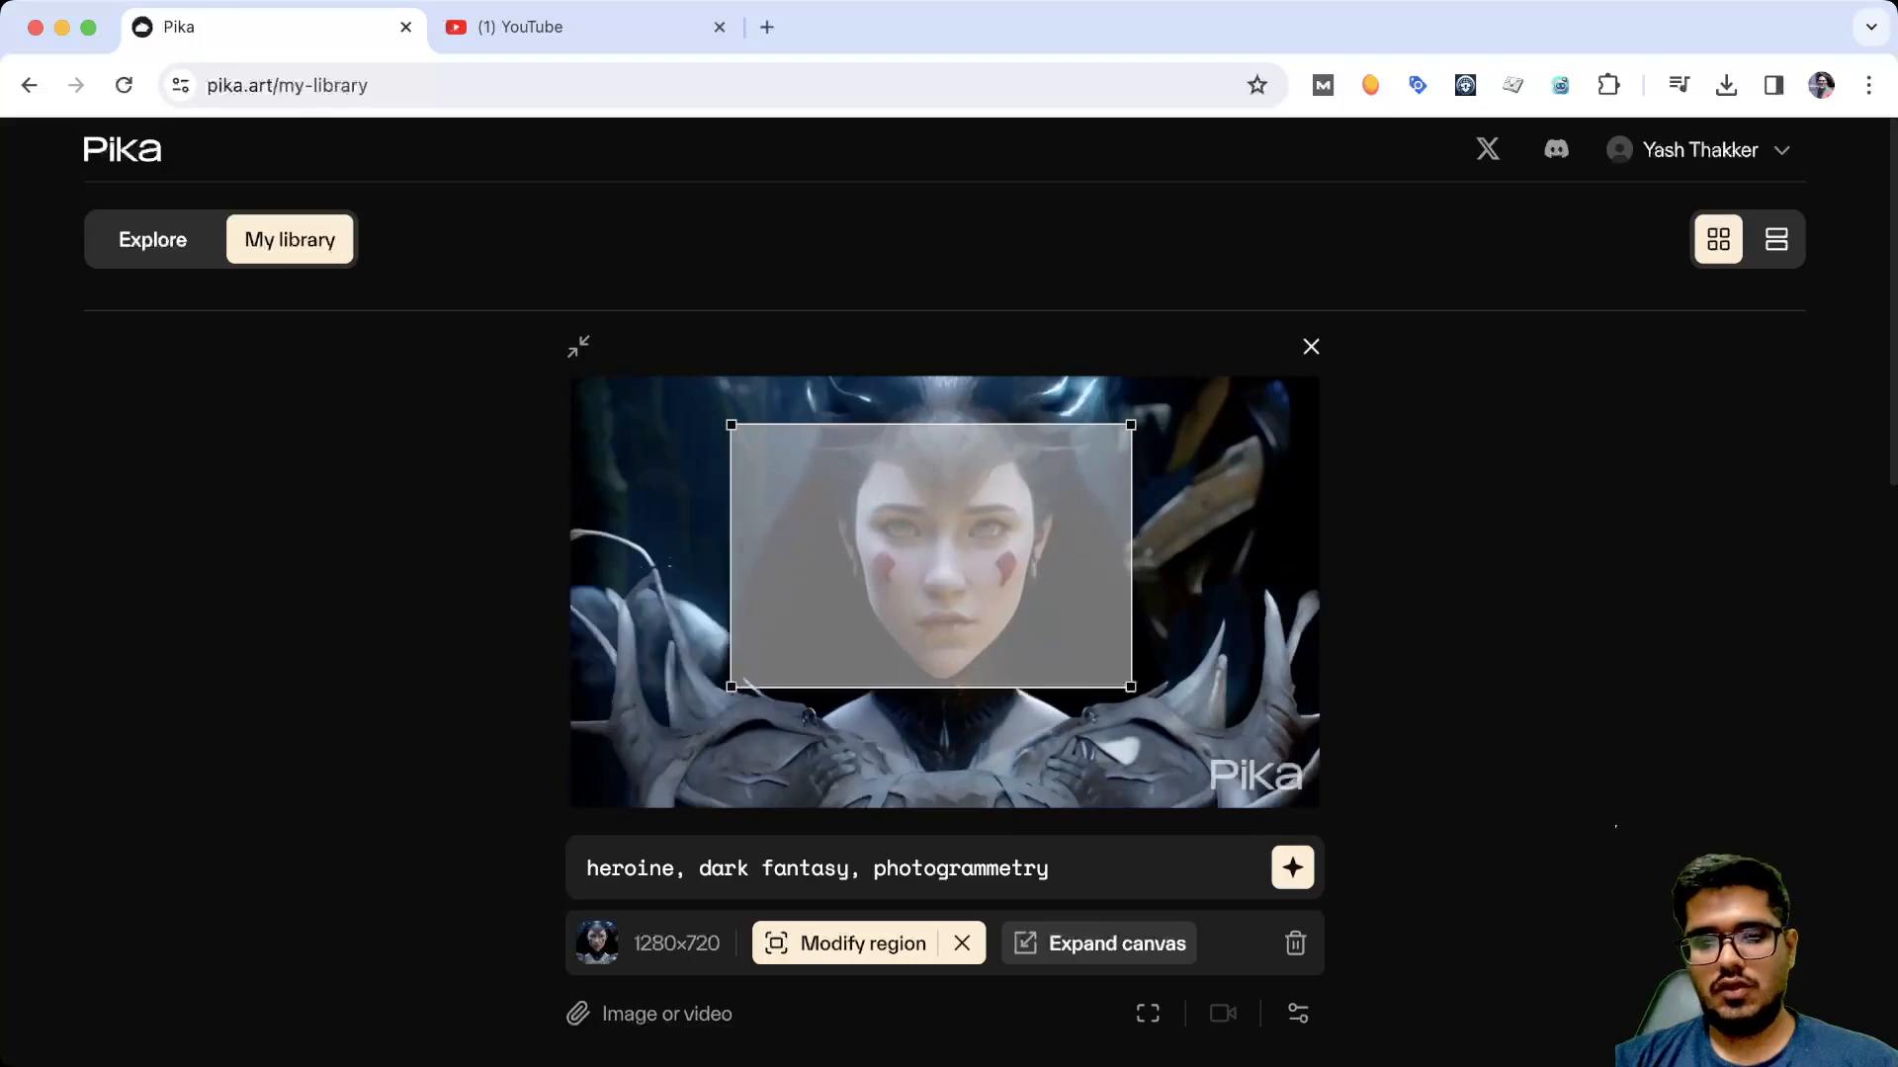
# Try Expand canvas on the heroine video with the 9:16, 1:1, 5:2, 4:5 and 4:3 aspect ratios, and close the editor
pyautogui.click(1025, 943)
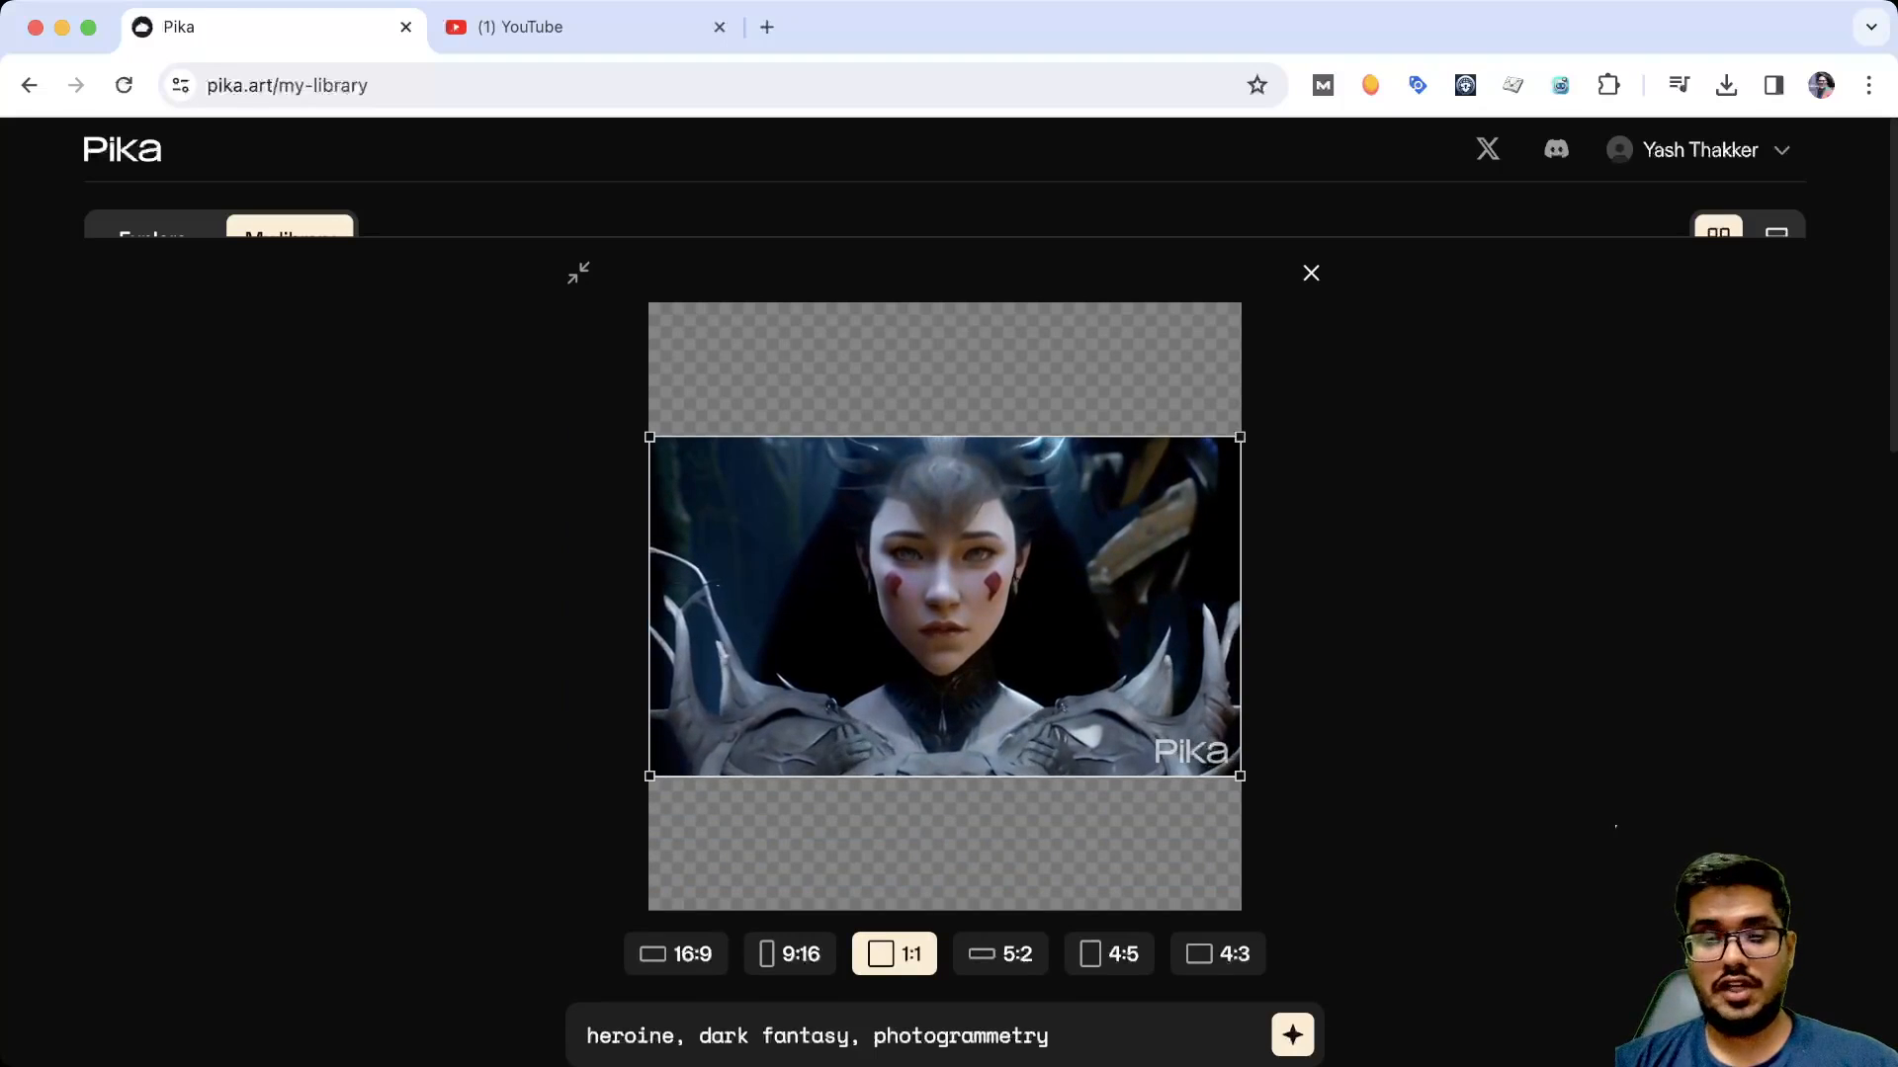
pyautogui.click(789, 954)
pyautogui.click(894, 954)
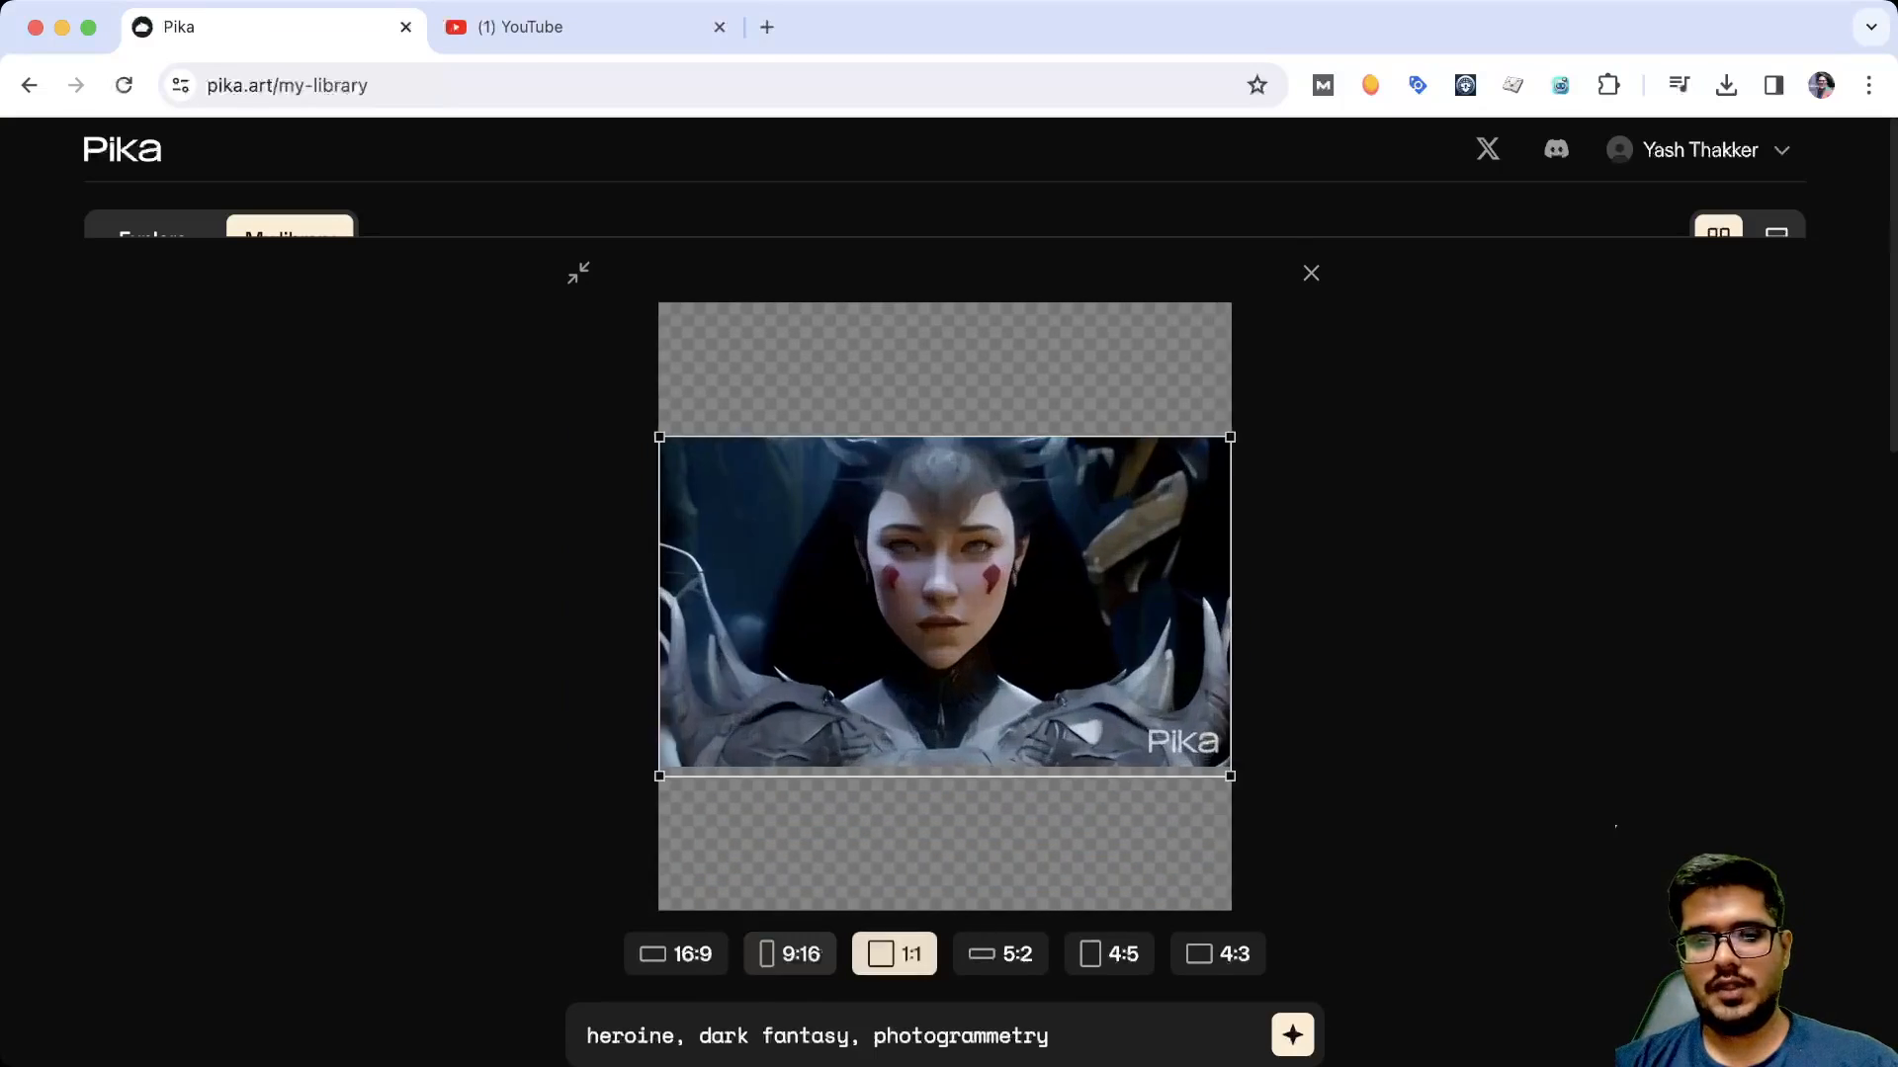
pyautogui.click(1000, 953)
pyautogui.click(1109, 785)
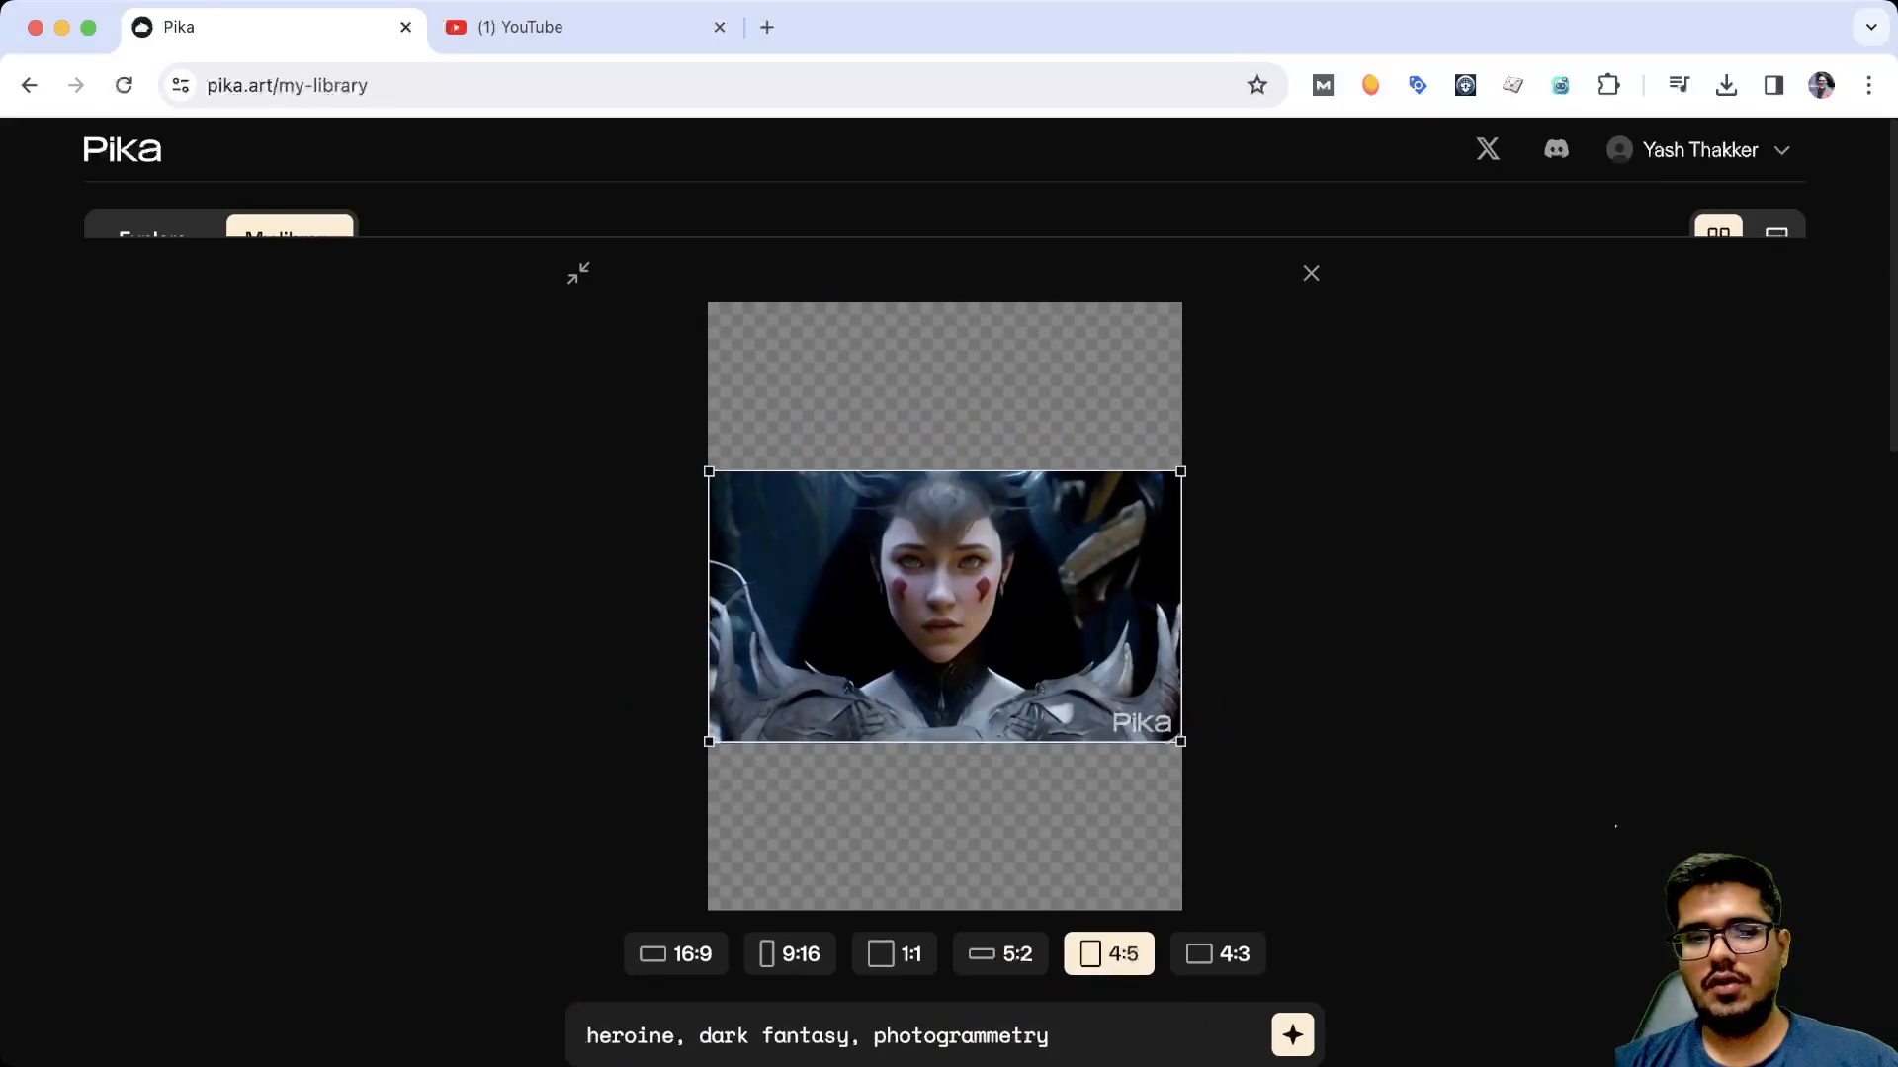
pyautogui.click(1218, 954)
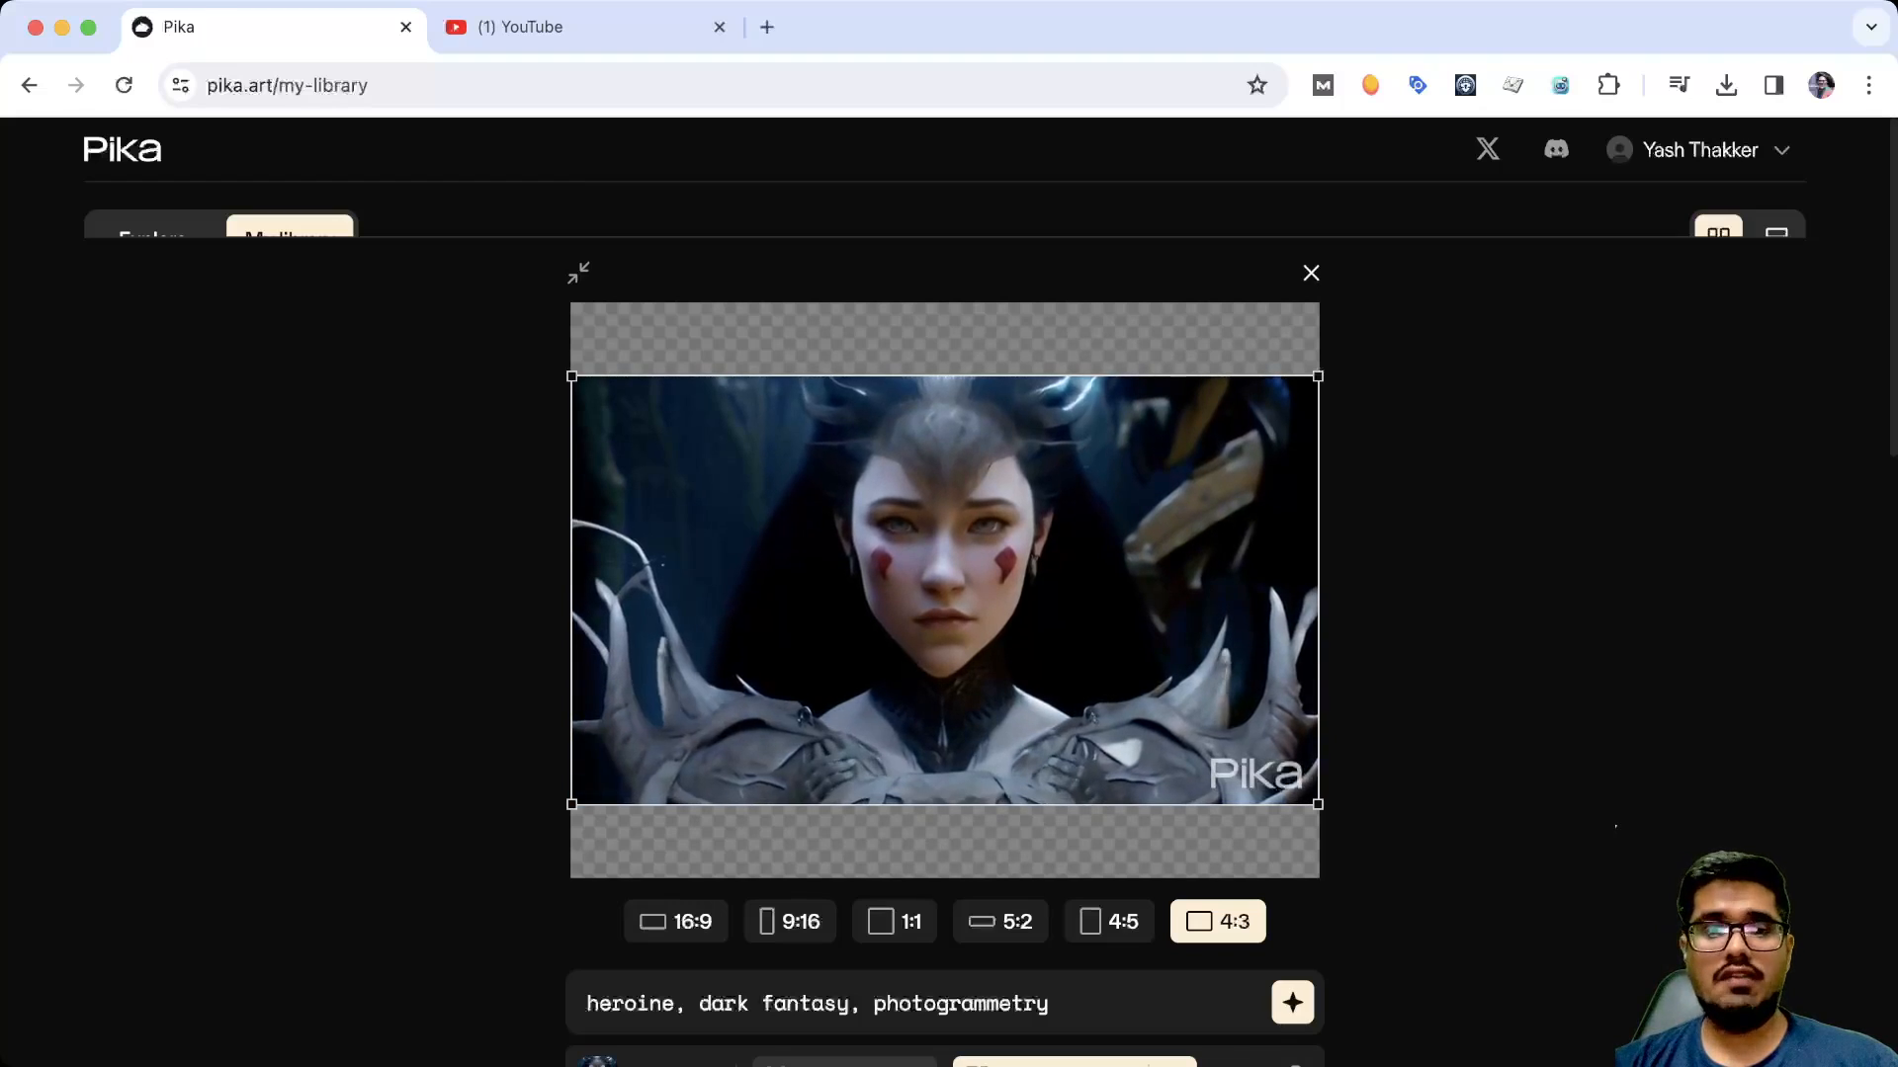
pyautogui.click(789, 921)
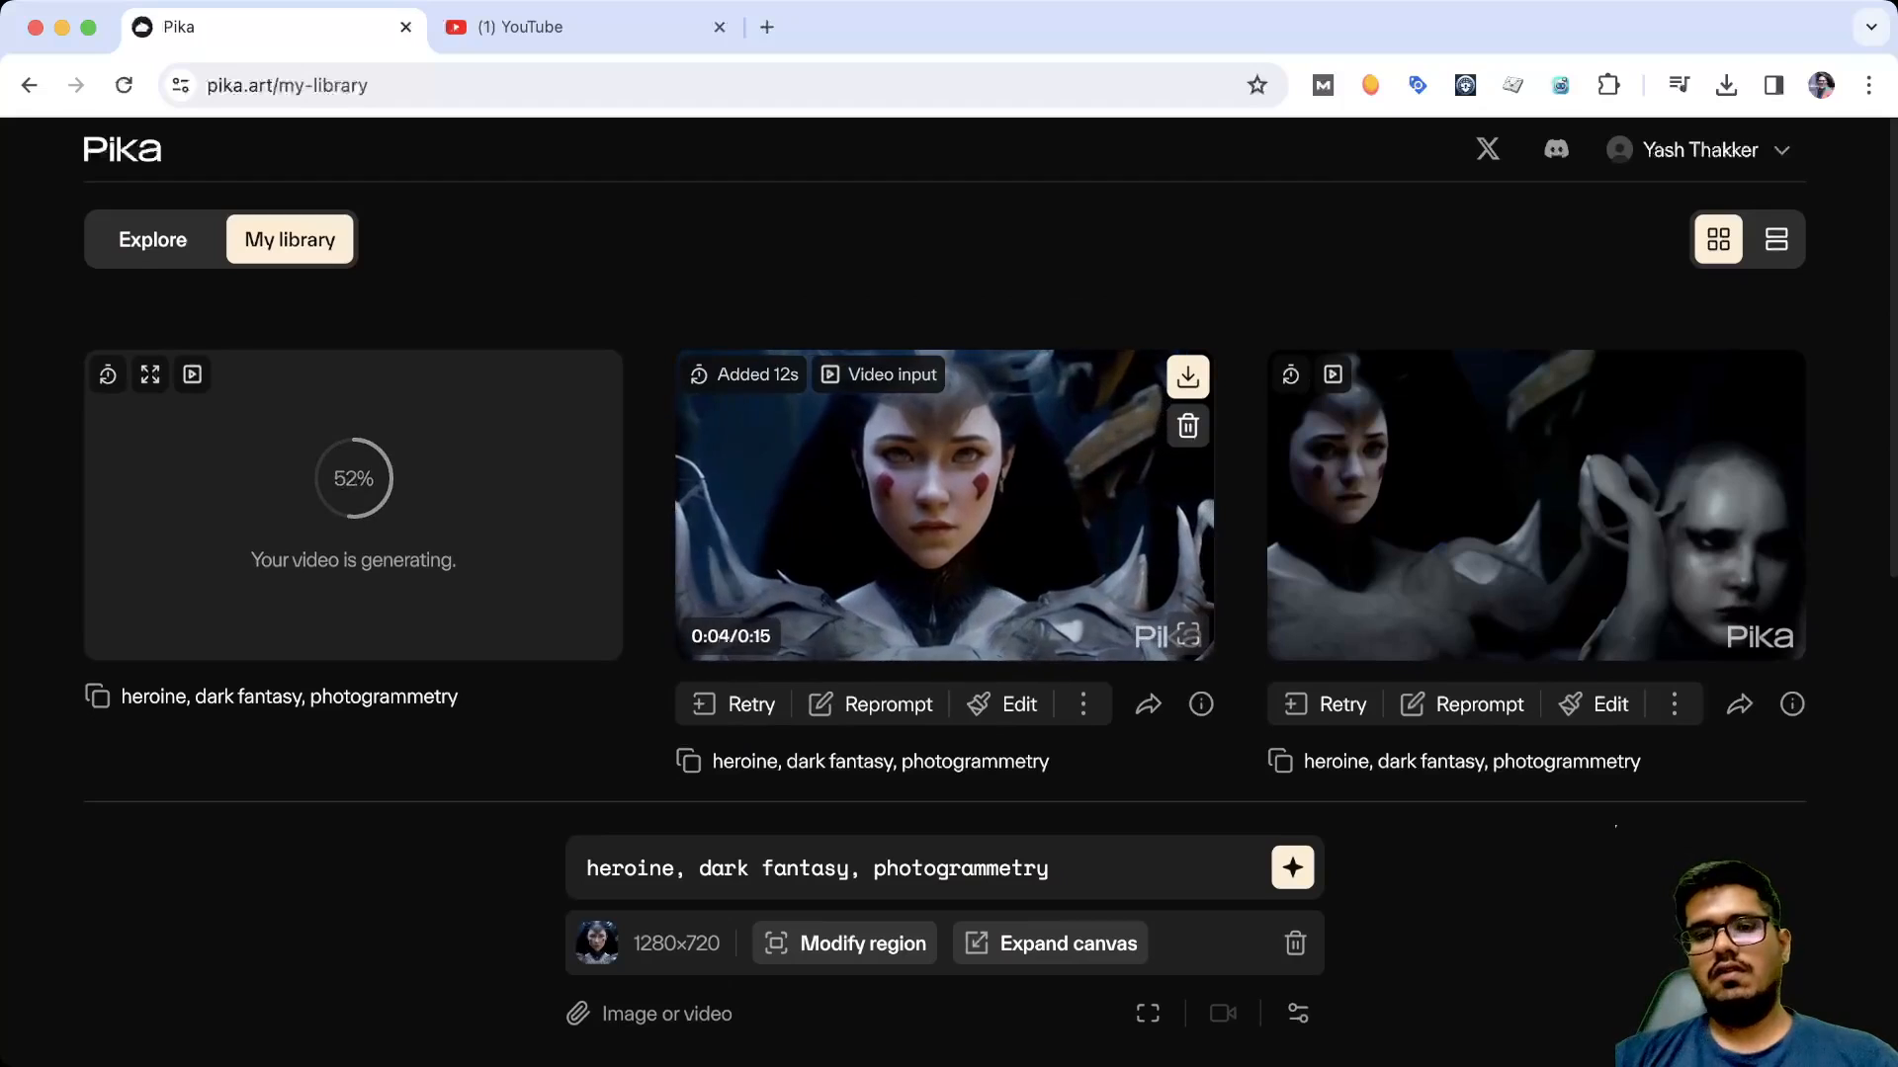